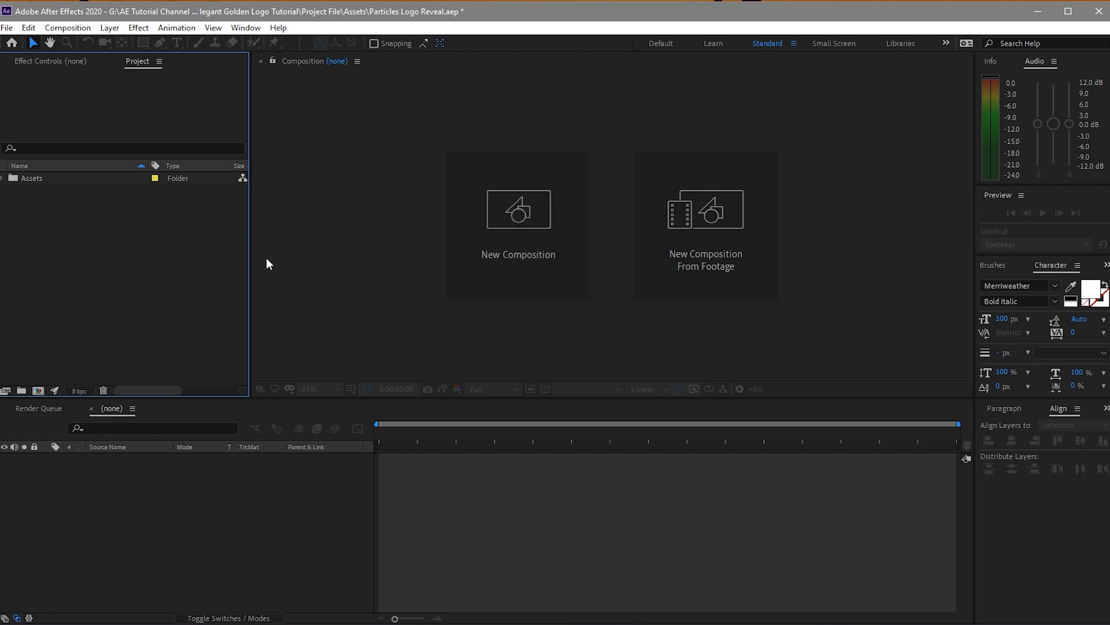
Step: Create a new composition named "C1 Logo" with a width of 1000 px and a height of 300 px
click(84, 28)
click(95, 41)
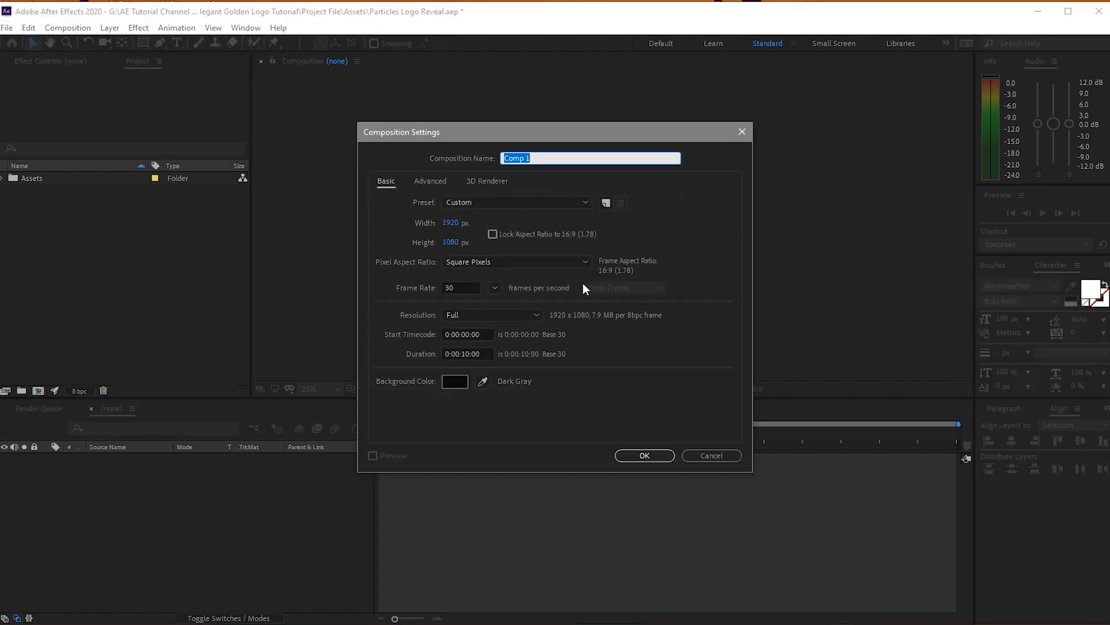
text(C1 Logo)
click(450, 224)
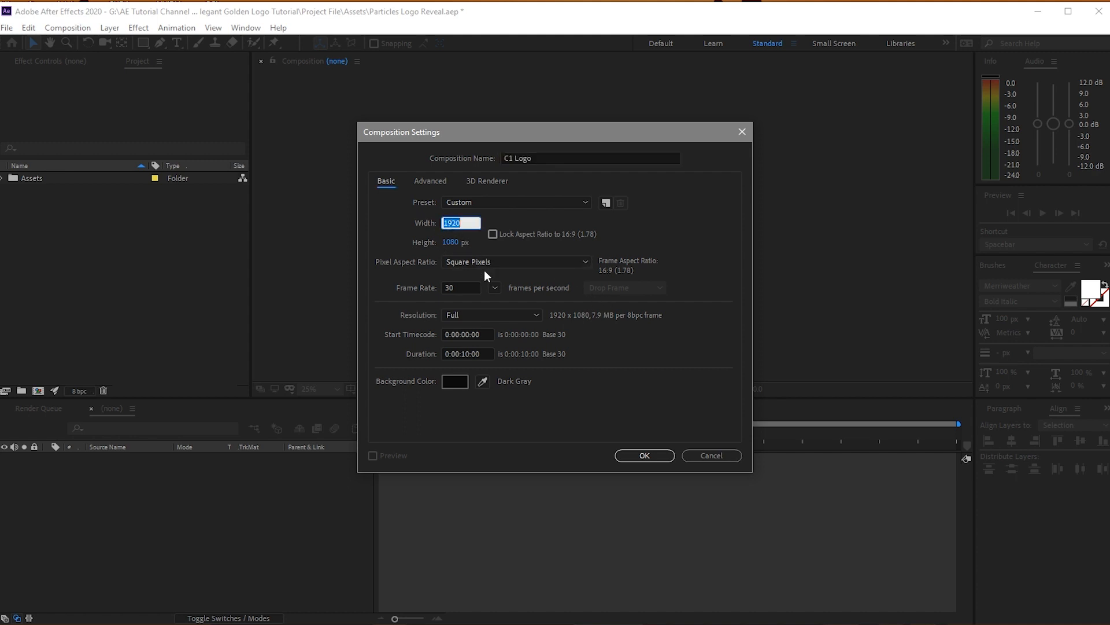
text(10)
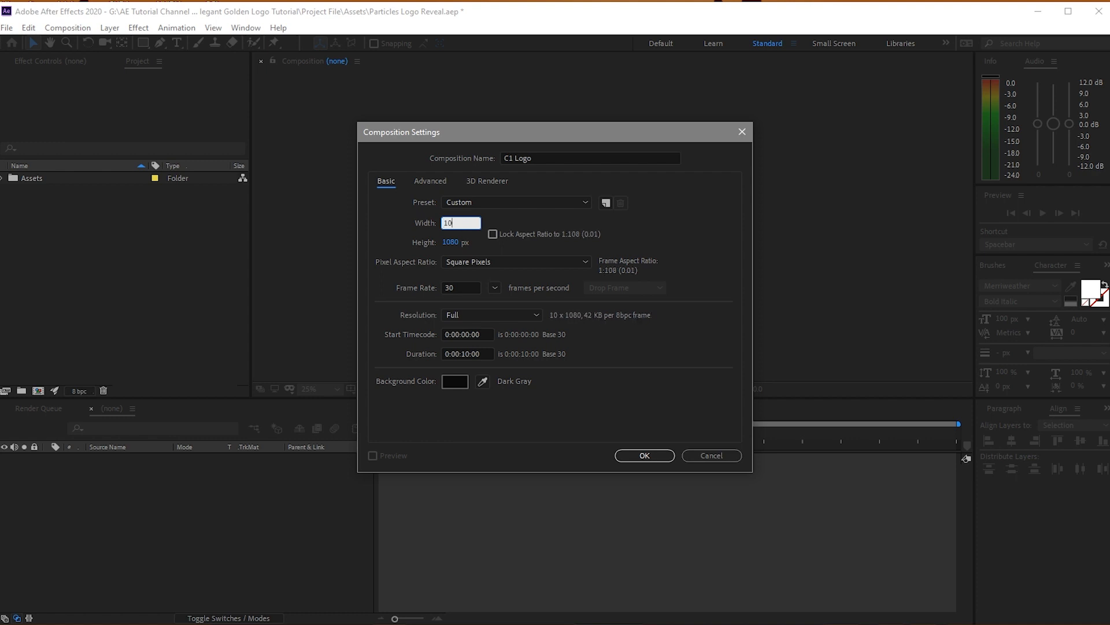
text(00)
click(448, 242)
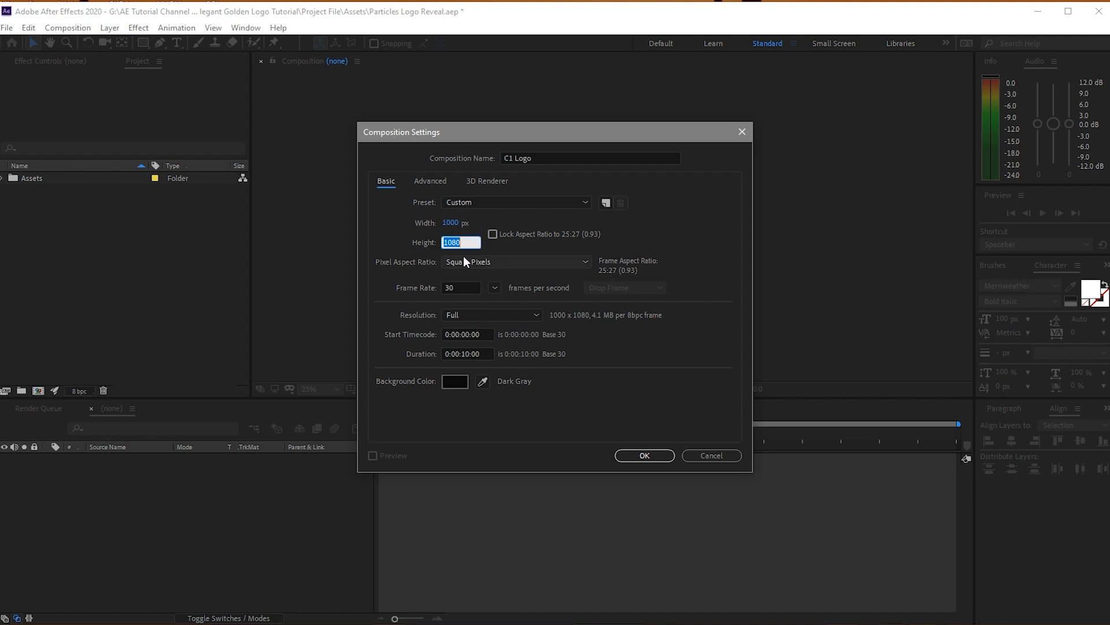
text(3)
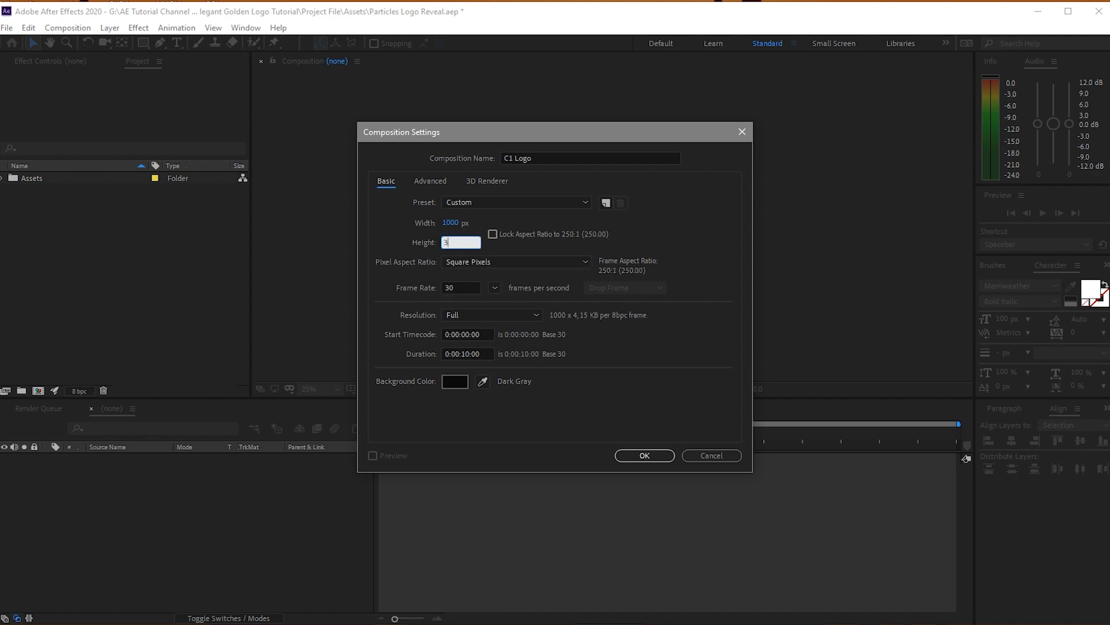
text(00)
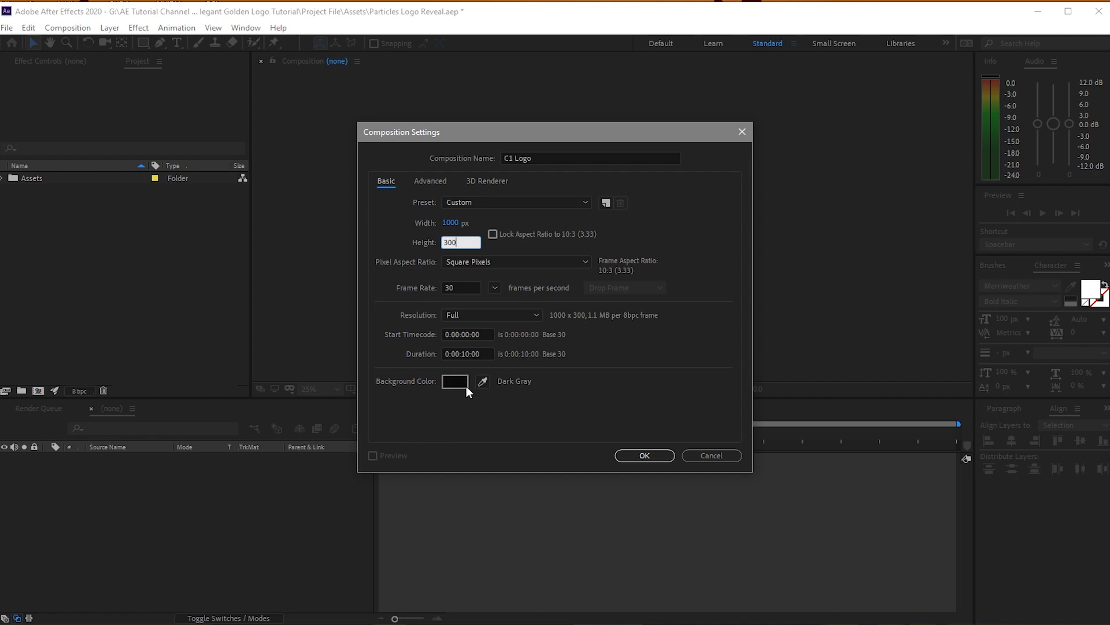
click(641, 457)
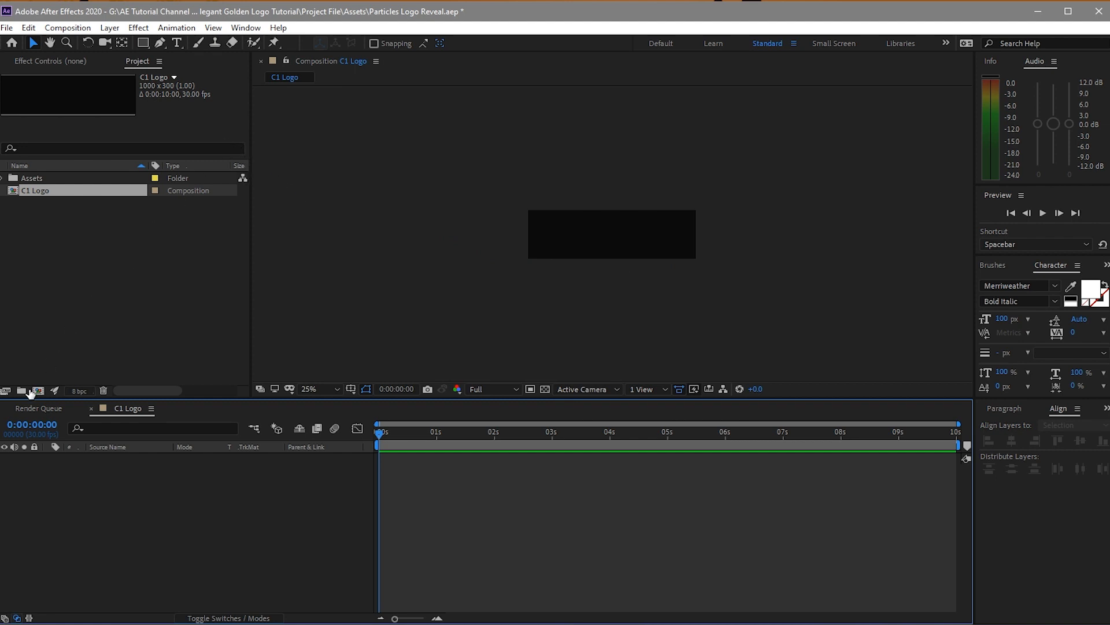
Step: Create a second composition named "C2 Reflection" with the same 1000 x 300 px settings
click(38, 391)
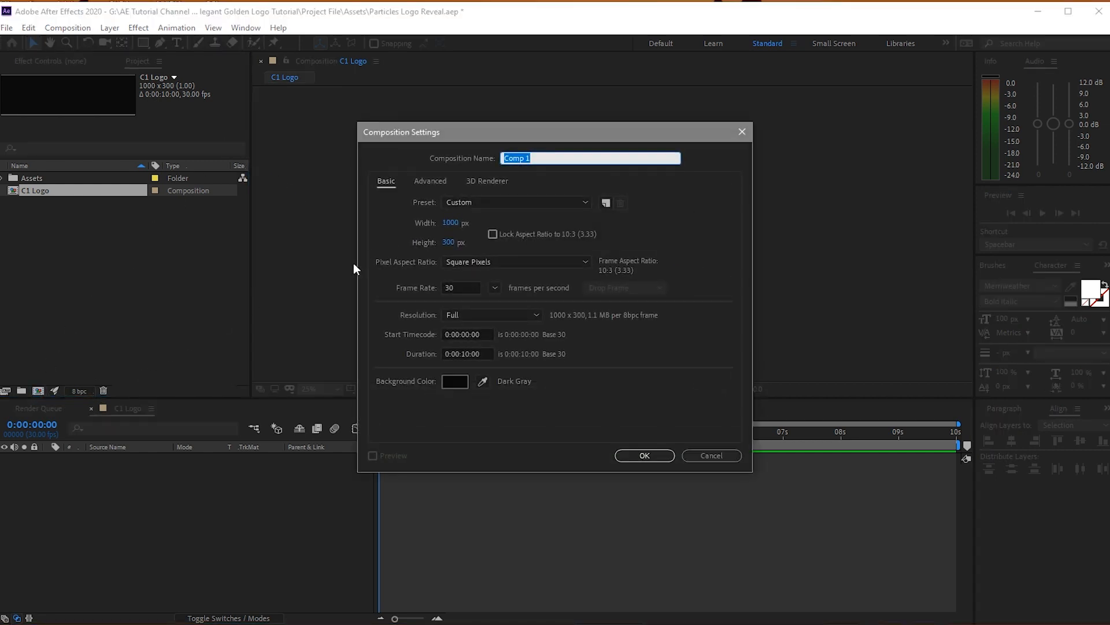
text(C2 Reflection)
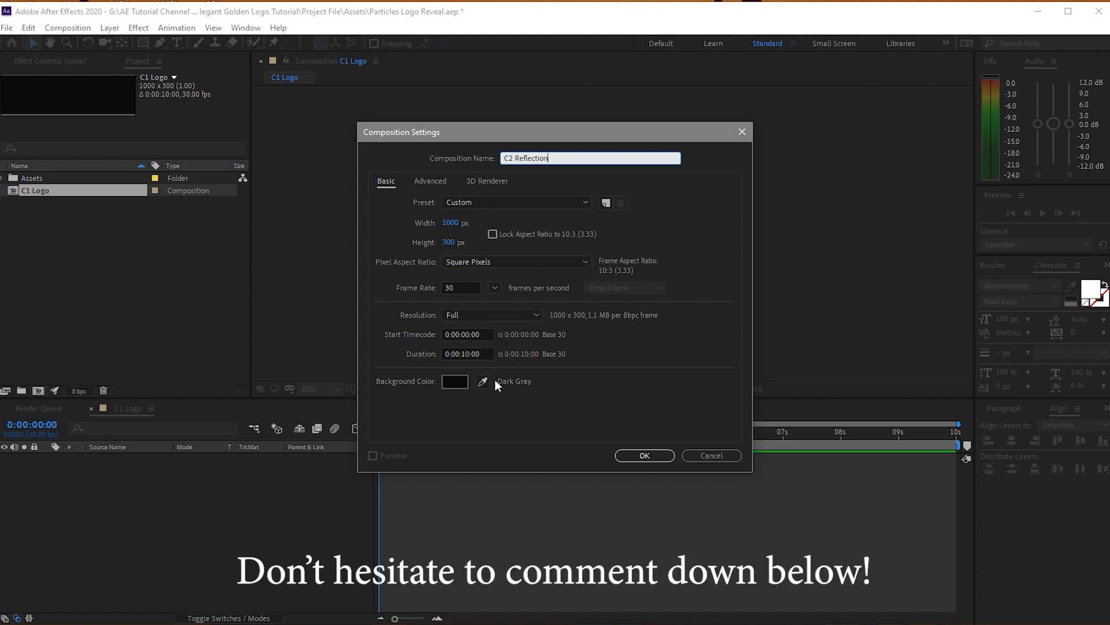
click(642, 456)
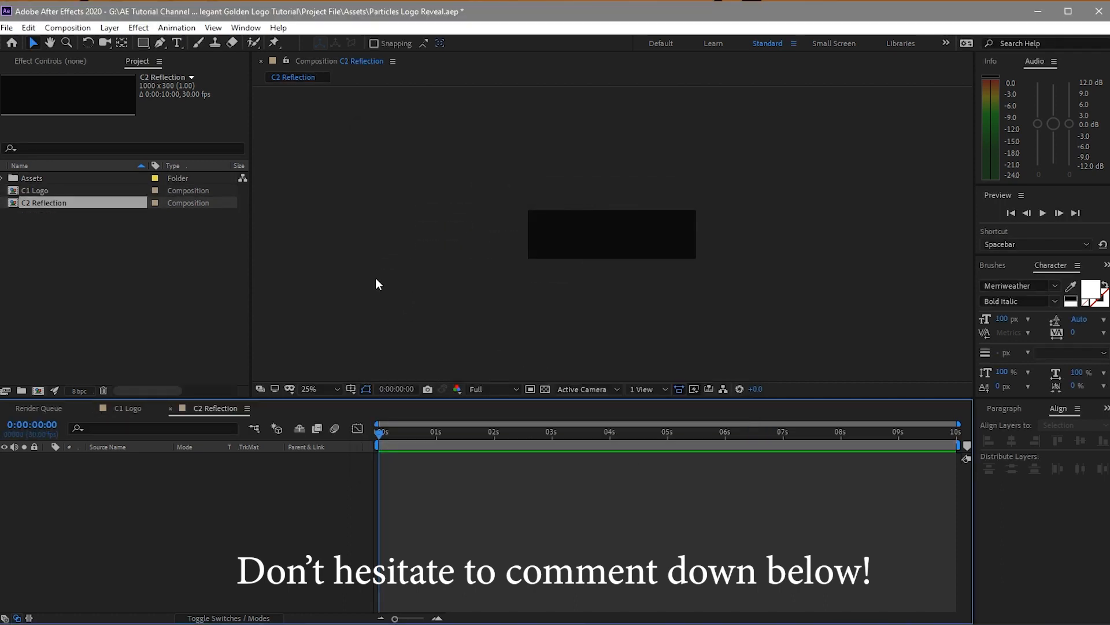
Step: Create a third composition named "C3 Golden Logo", keeping the 1000 x 300 px size
click(38, 391)
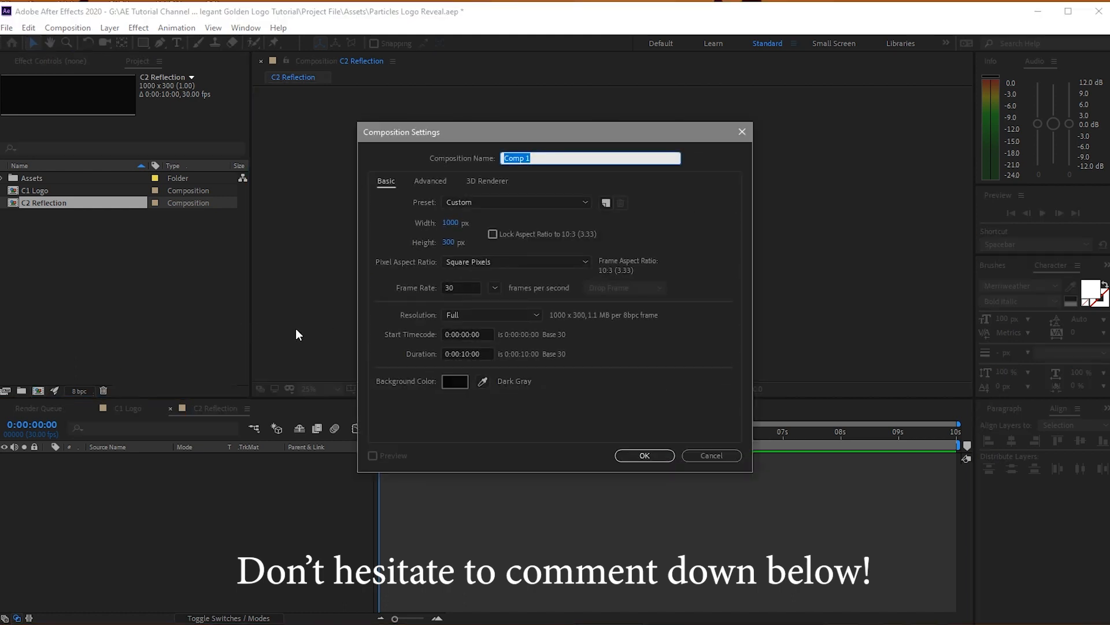
text(C)
key(BackSpace)
text(3 g)
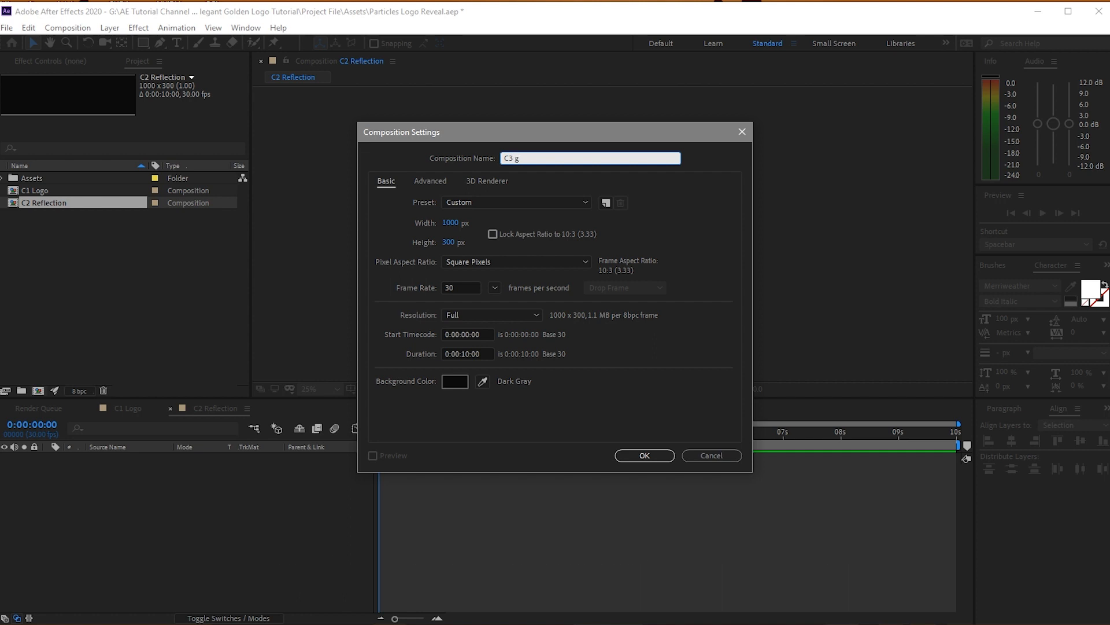
text(OLDEN)
key(BackSpace)
key(BackSpace)
key(BackSpace)
key(BackSpace)
key(BackSpace)
key(BackSpace)
text(Golden LOG)
key(BackSpace)
key(BackSpace)
key(BackSpace)
text(Logo)
click(644, 455)
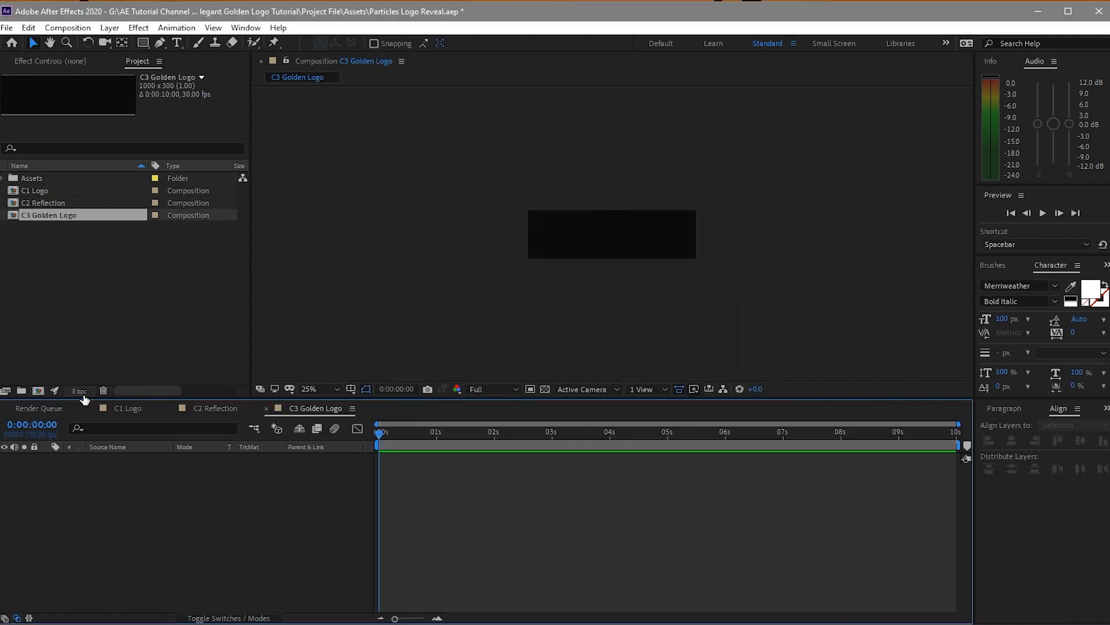
Step: Create a composition named "C4 Particles" with a width of 1920 px and a height of 1080 px
click(38, 391)
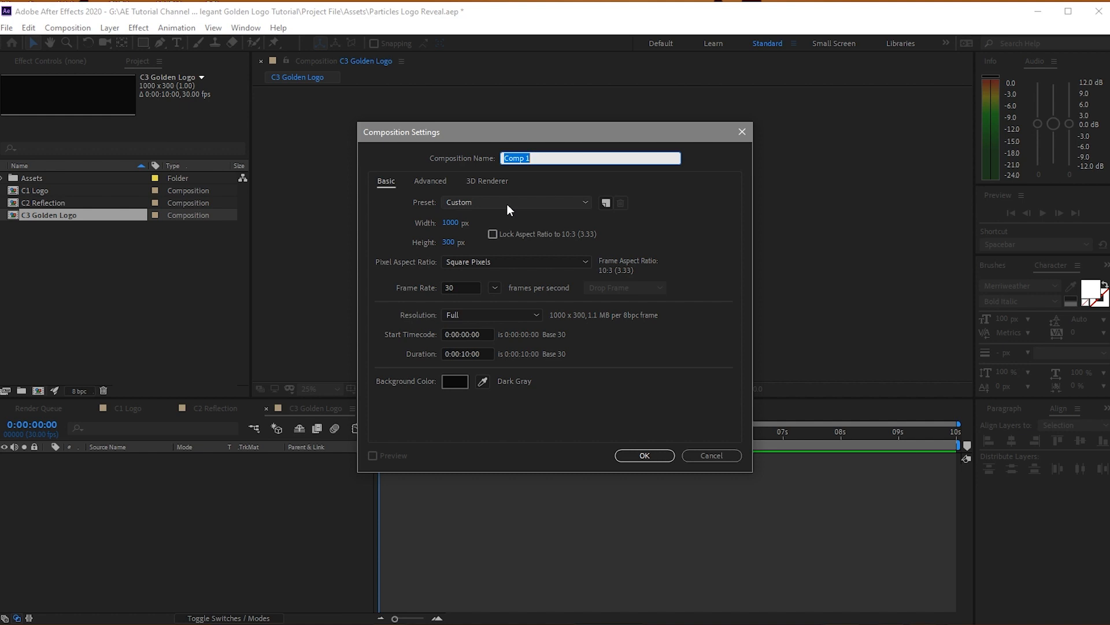
text(C4)
text(Particles)
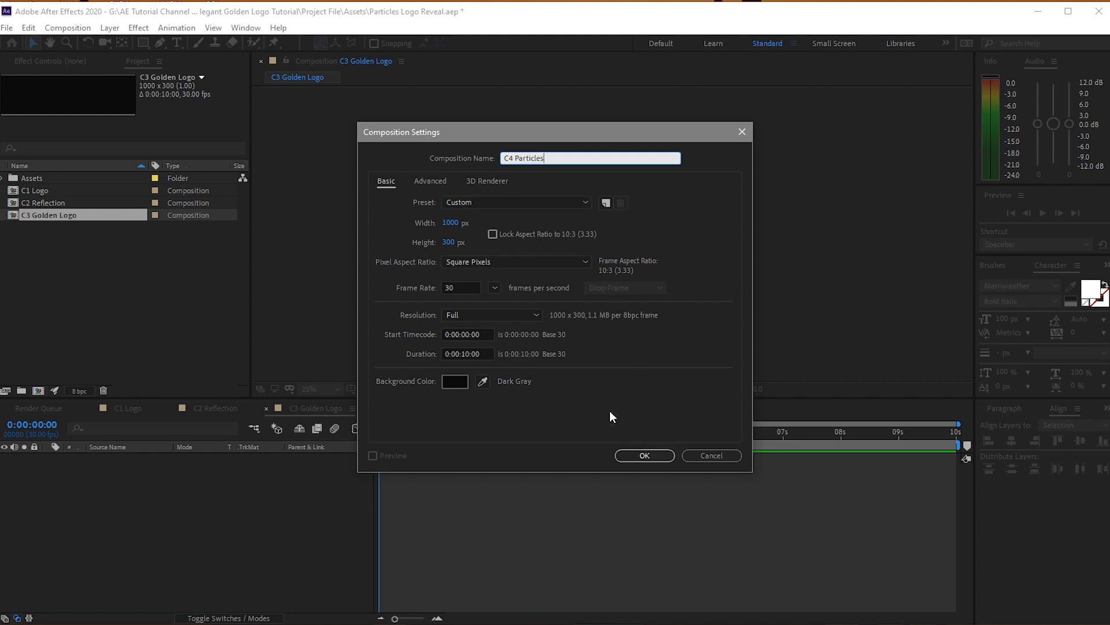
click(451, 223)
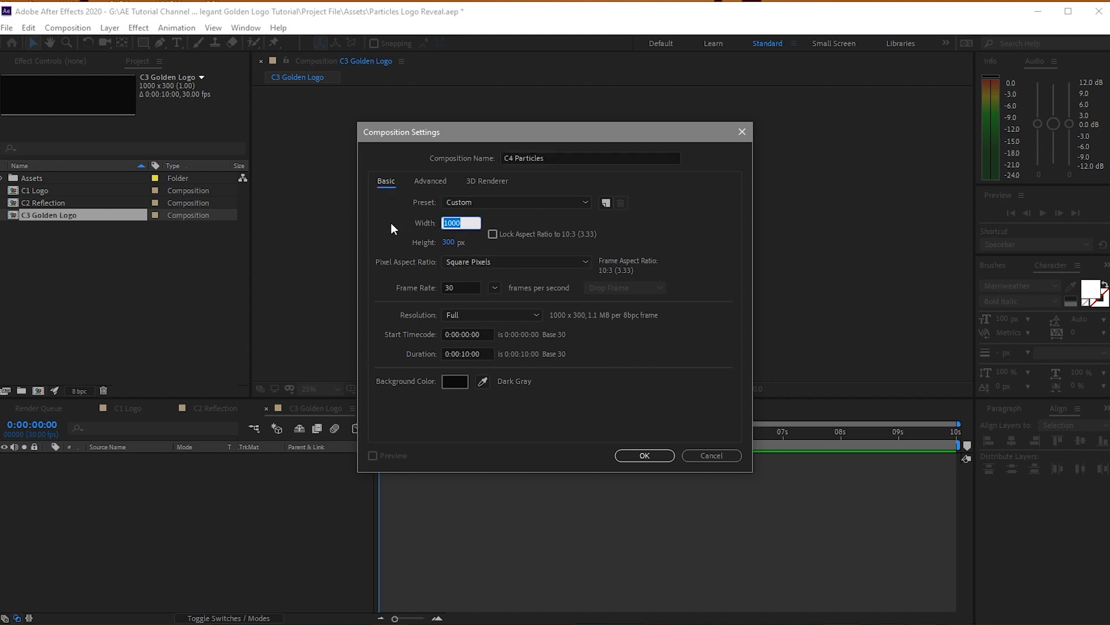
text(19)
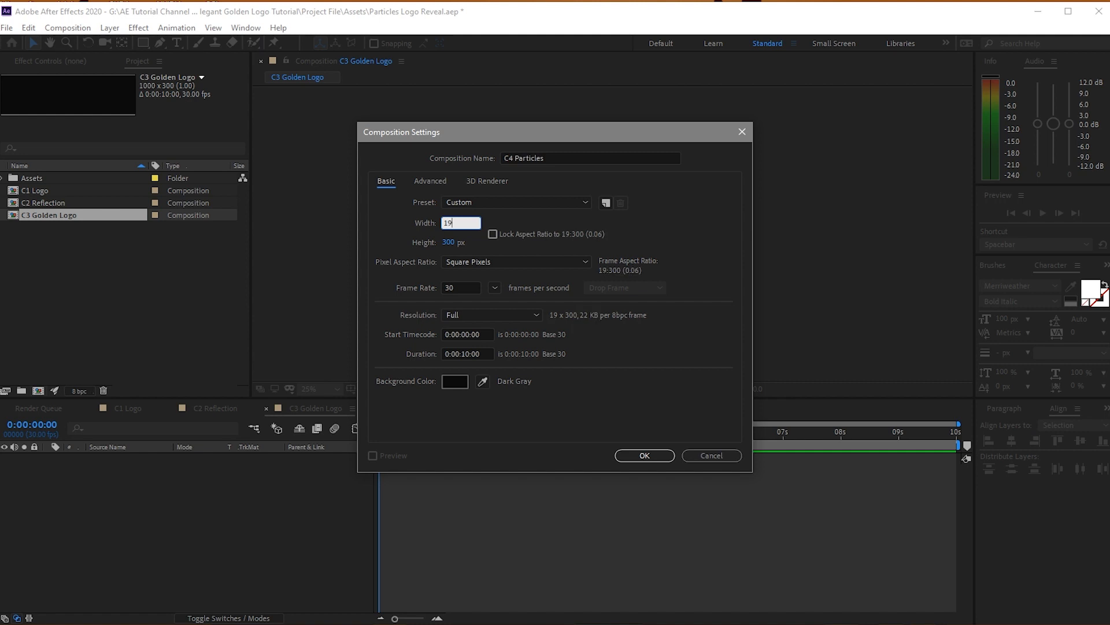
text(20)
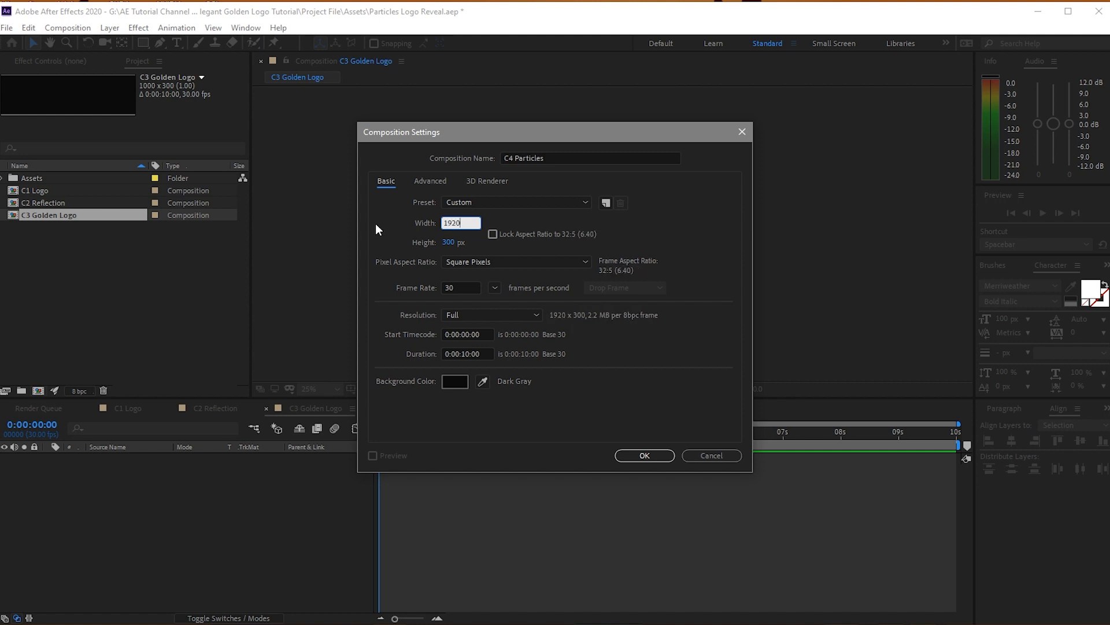
click(446, 243)
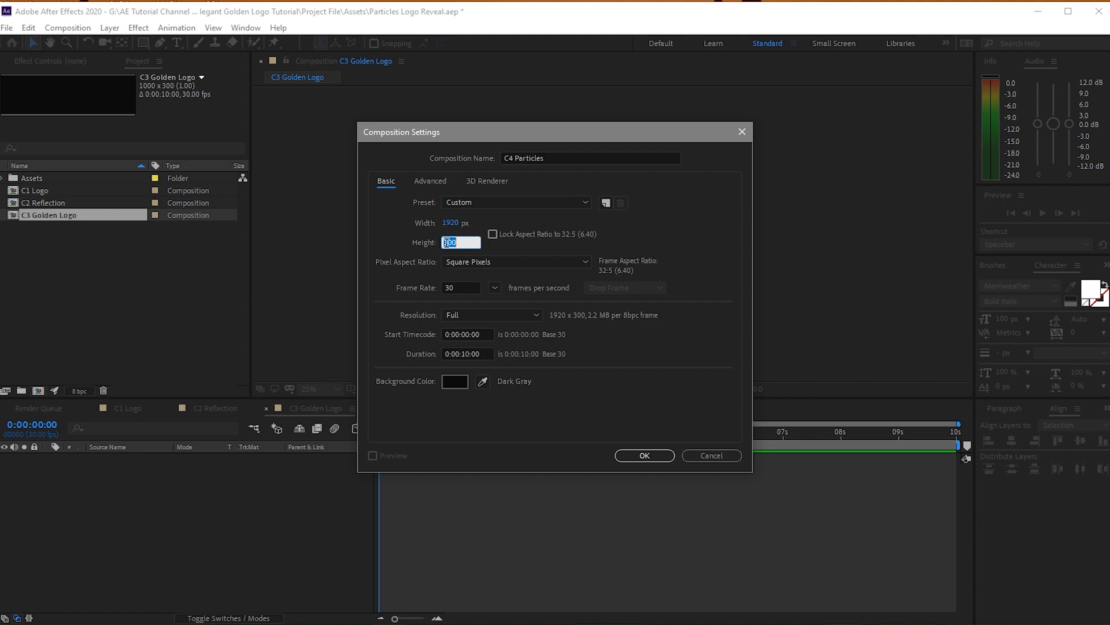
text(1)
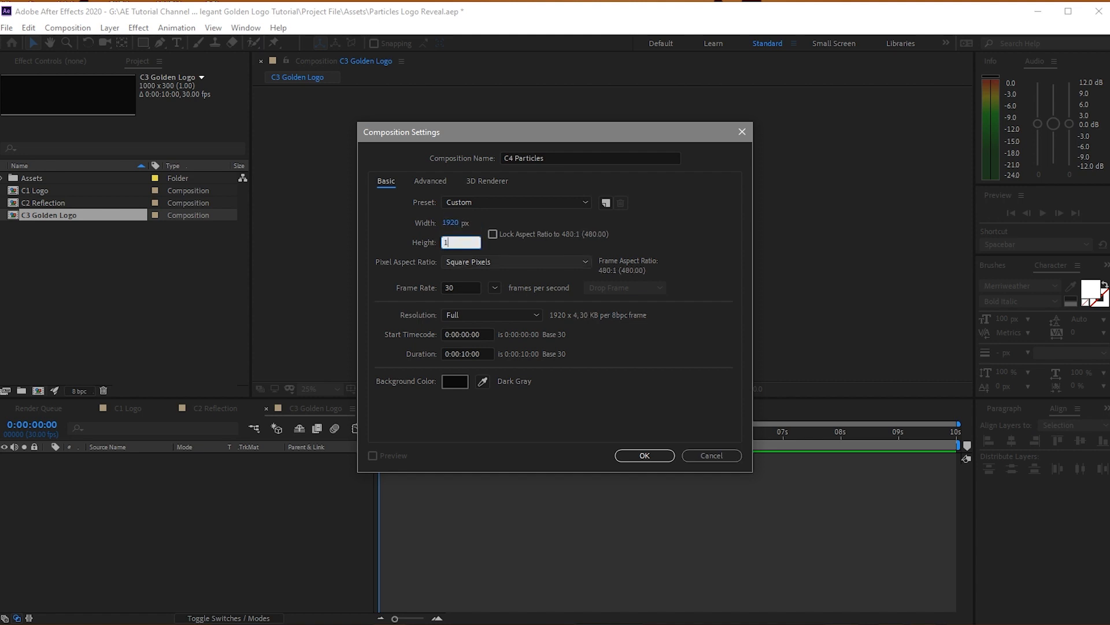
text(080)
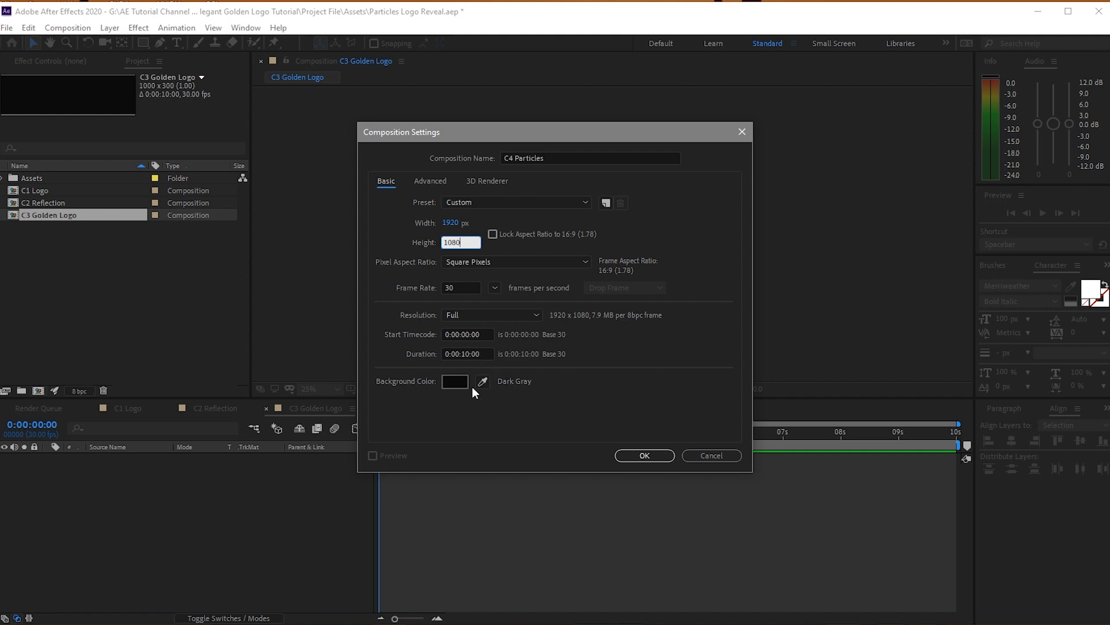
click(620, 456)
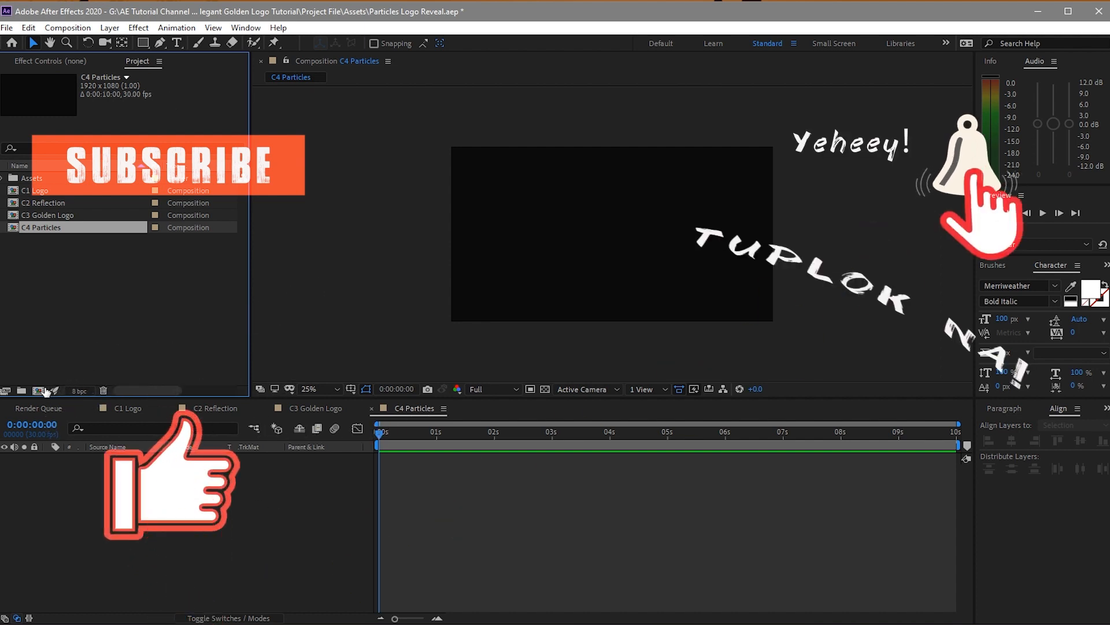
Step: Create a composition named "C5 Main", keeping the 1920 x 1080 px settings
click(40, 390)
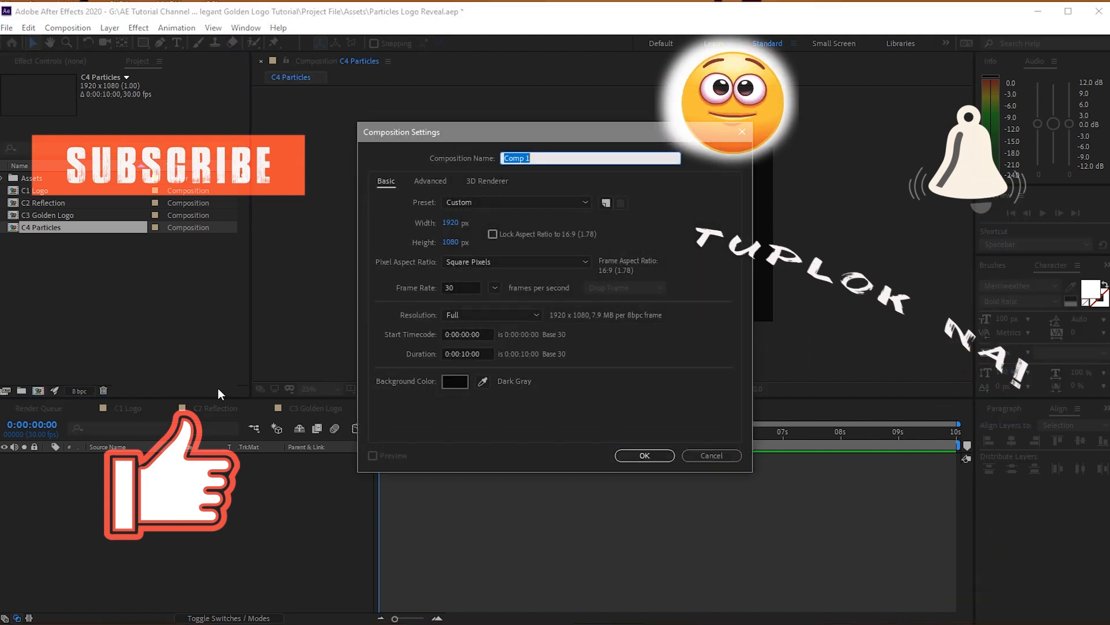
text(C5)
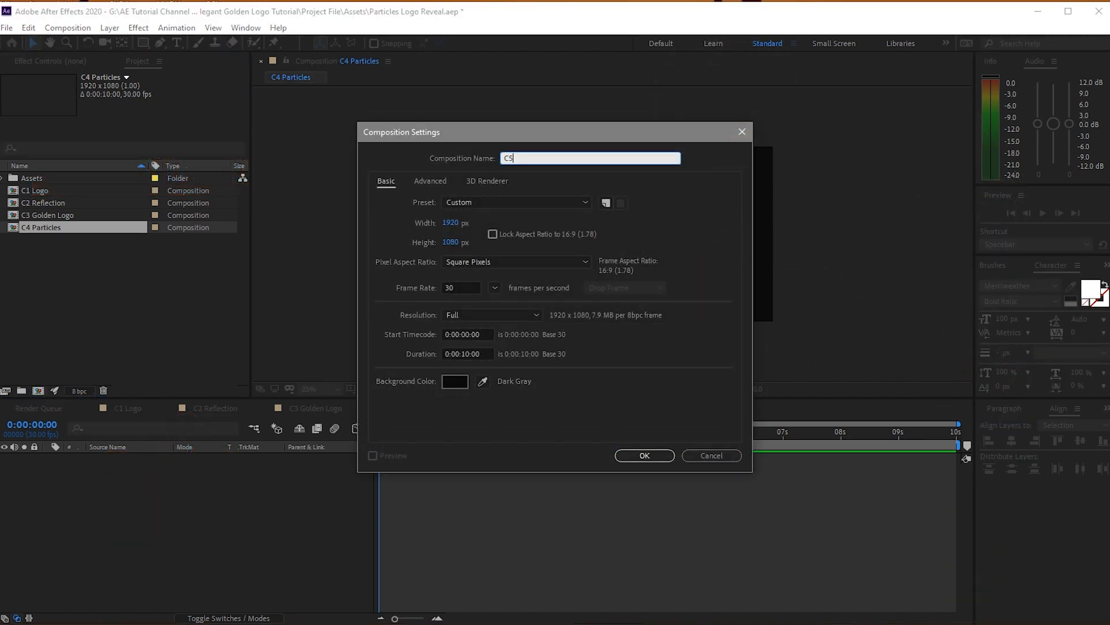
text( Main)
click(651, 453)
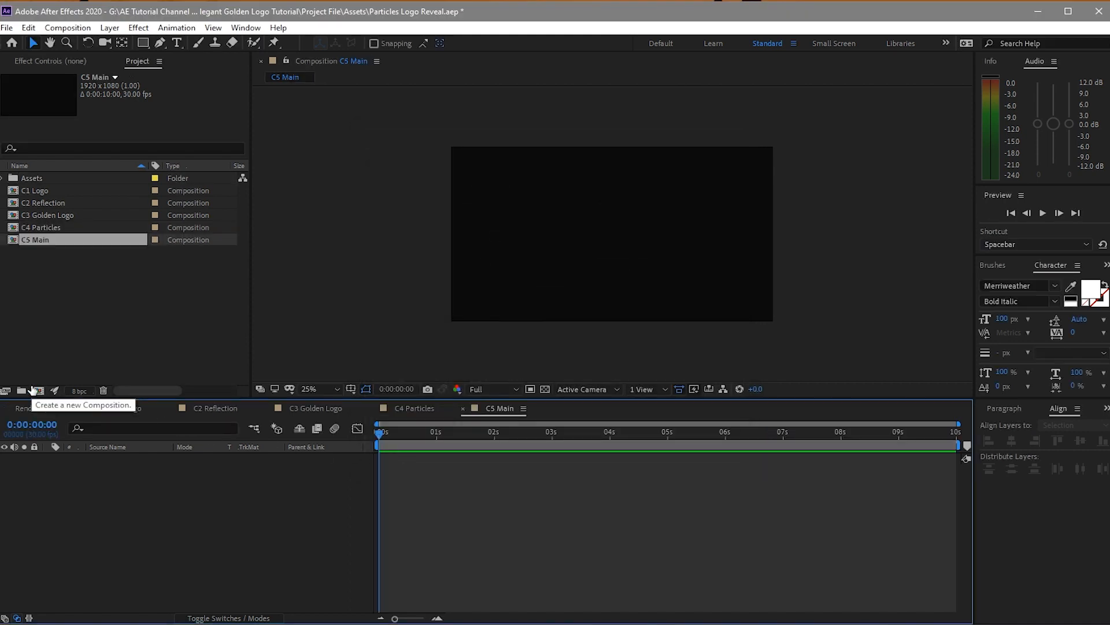
Step: Create a composition named "C6 Render" with the same 1920 x 1080 px settings
click(36, 391)
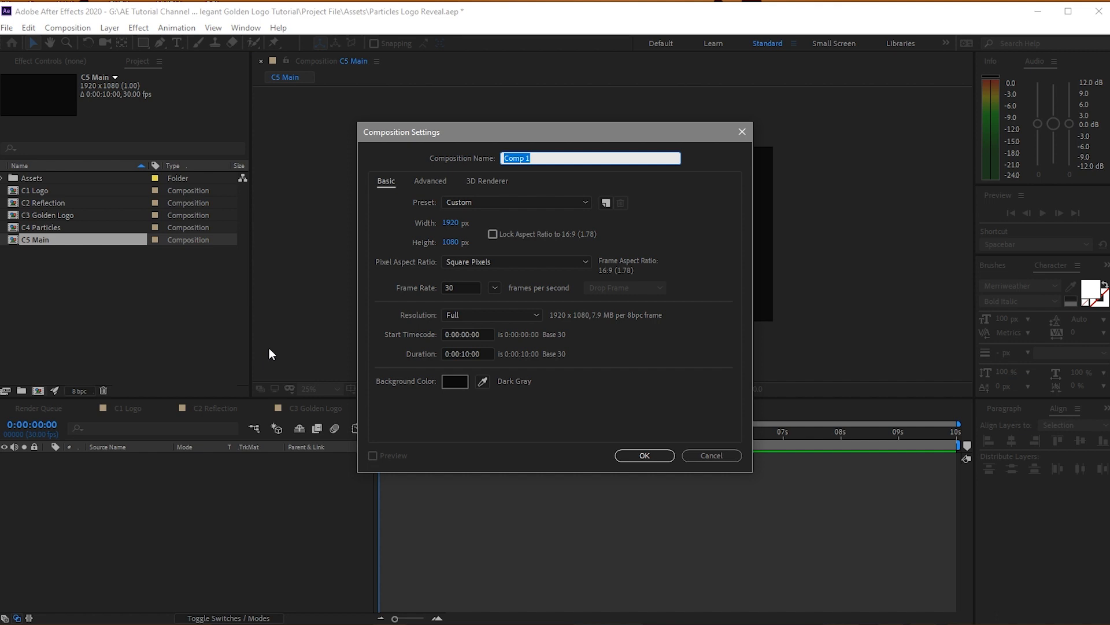
text(C6 RE)
key(BackSpace)
text(ender)
click(640, 456)
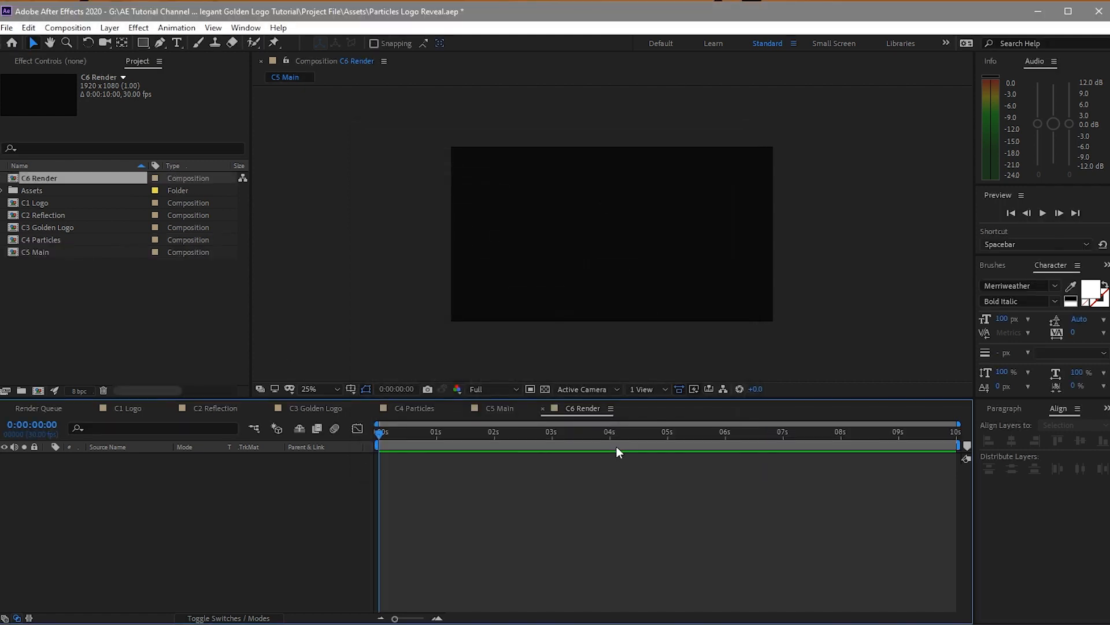
Step: Add RG Logo Horizontal.ai from the Image folder in Assets as a layer in the C1 Logo composition
click(130, 410)
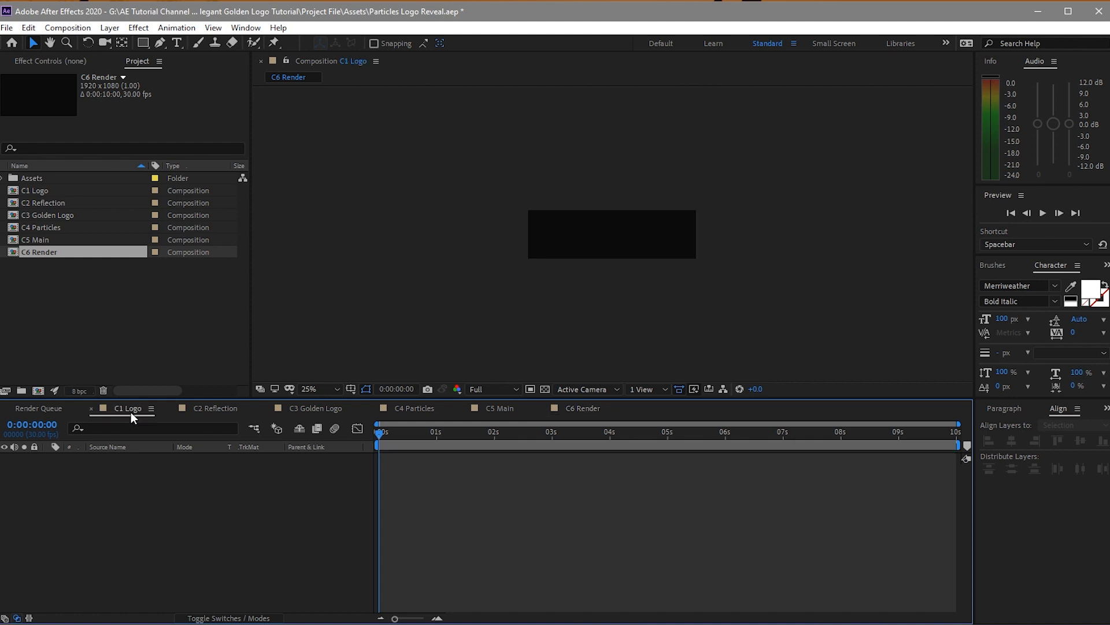
click(3, 182)
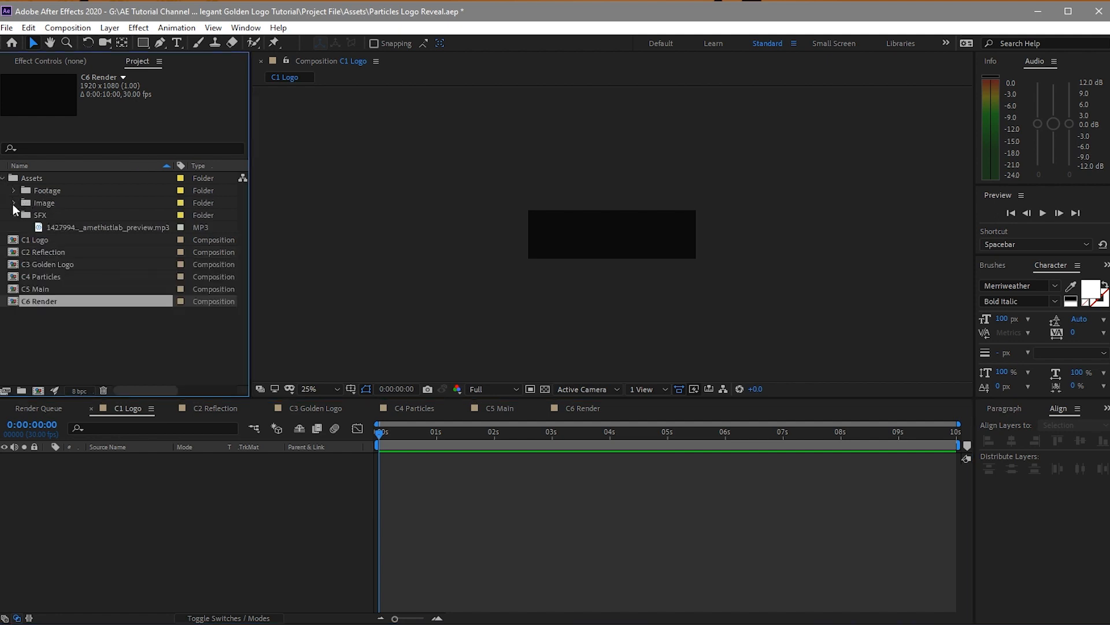
click(14, 203)
drag(84, 214, 78, 491)
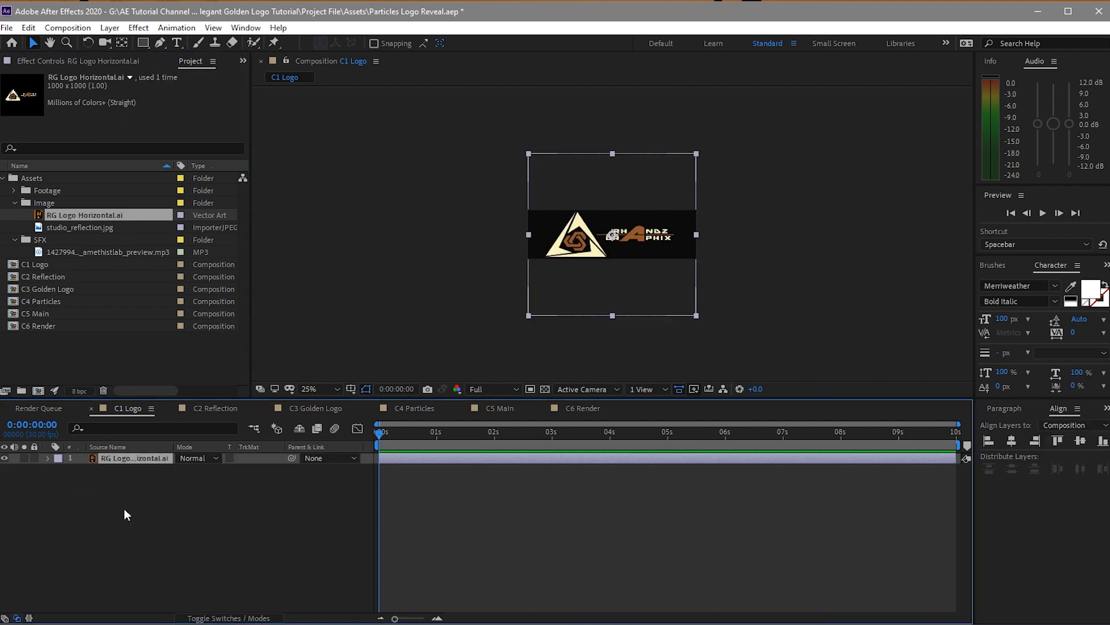
Step: Set the scale of the RG Logo Horizontal layer to 70%
key(s)
click(196, 469)
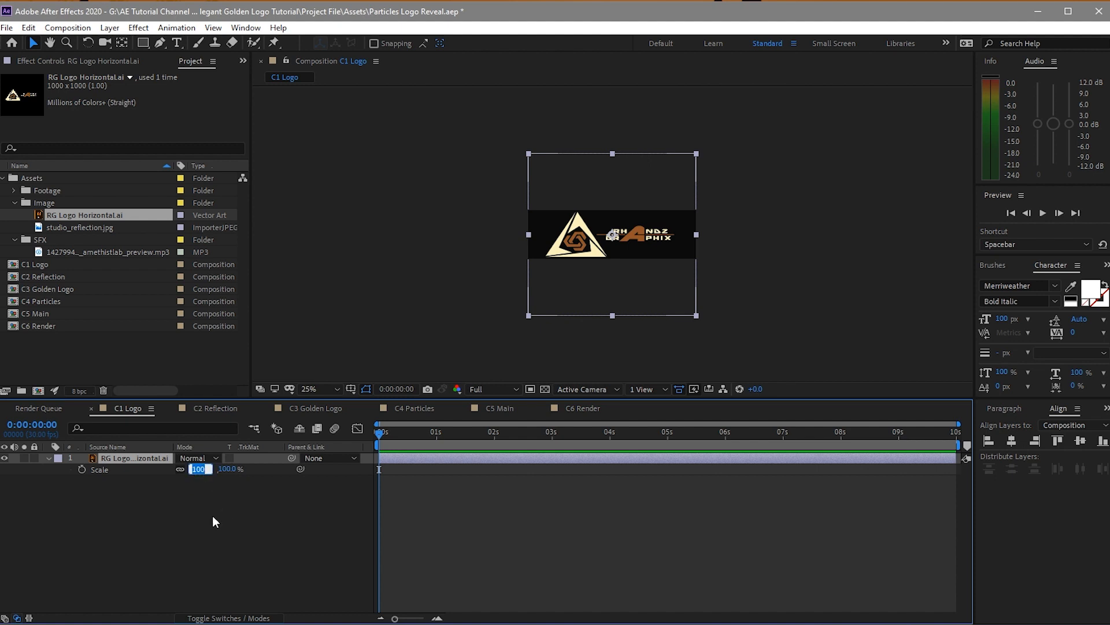
text(70)
click(266, 499)
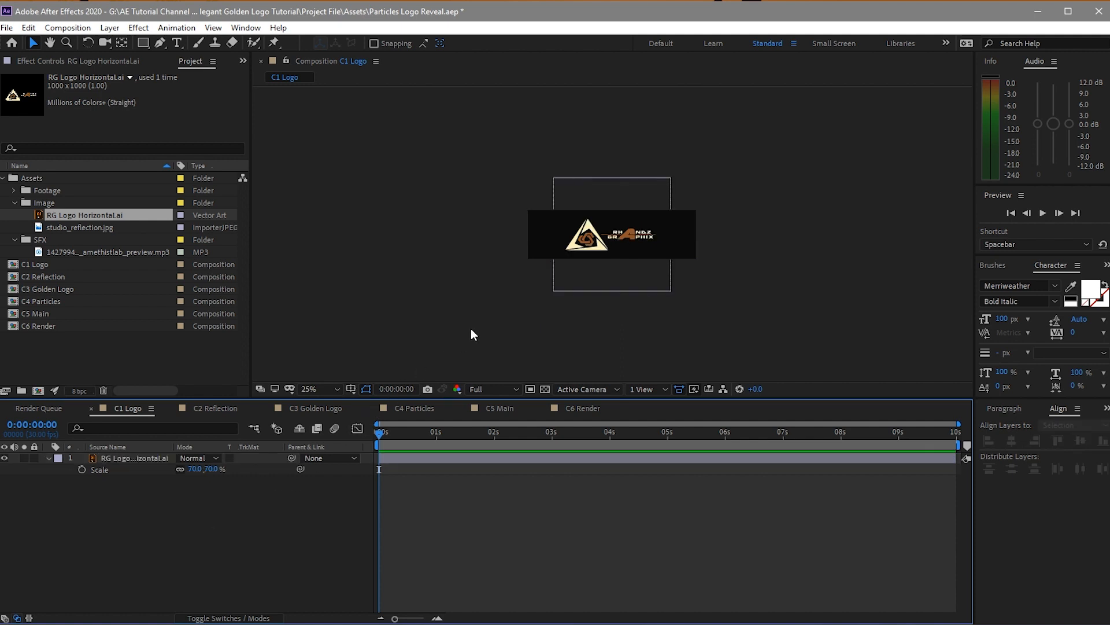
Step: Align the RG Logo Horizontal layer to the horizontal centre of the composition
scroll(471, 328, up, 2)
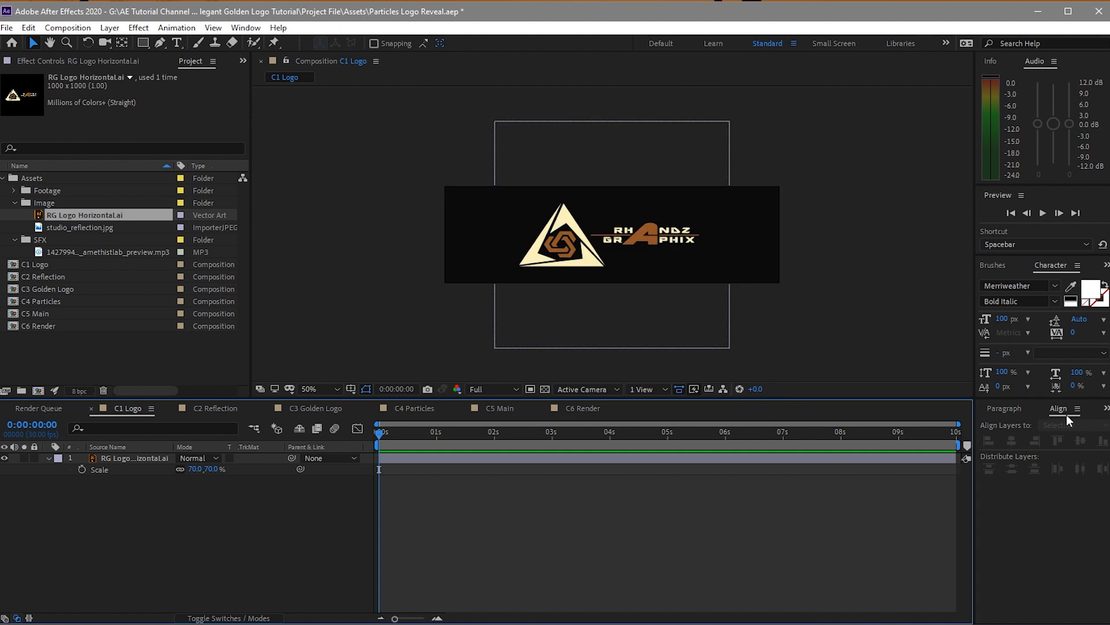
click(564, 457)
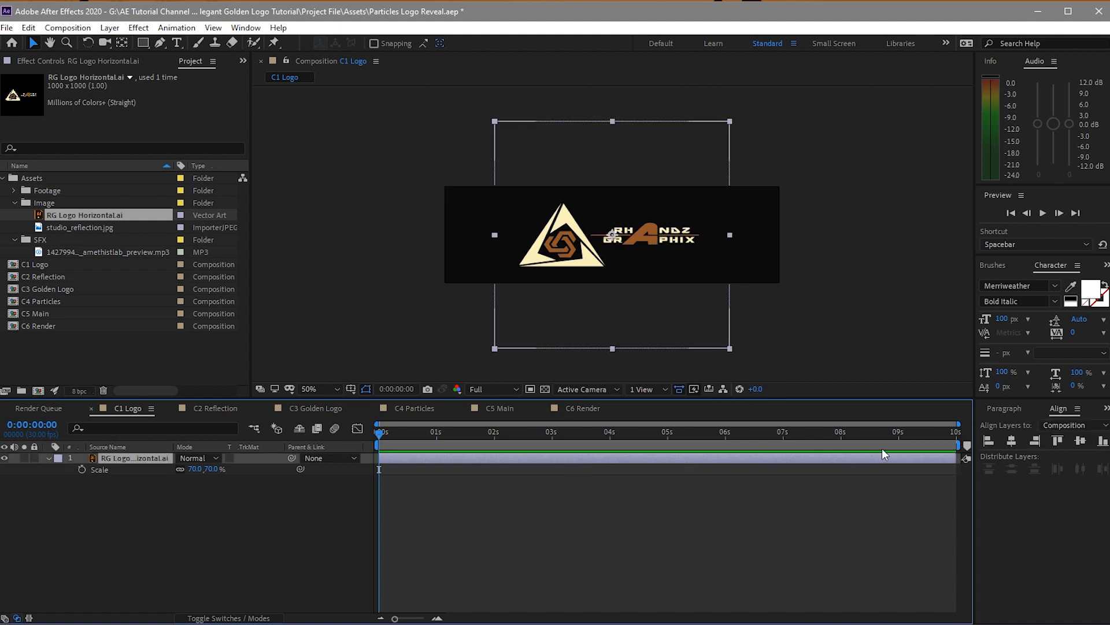
click(1014, 443)
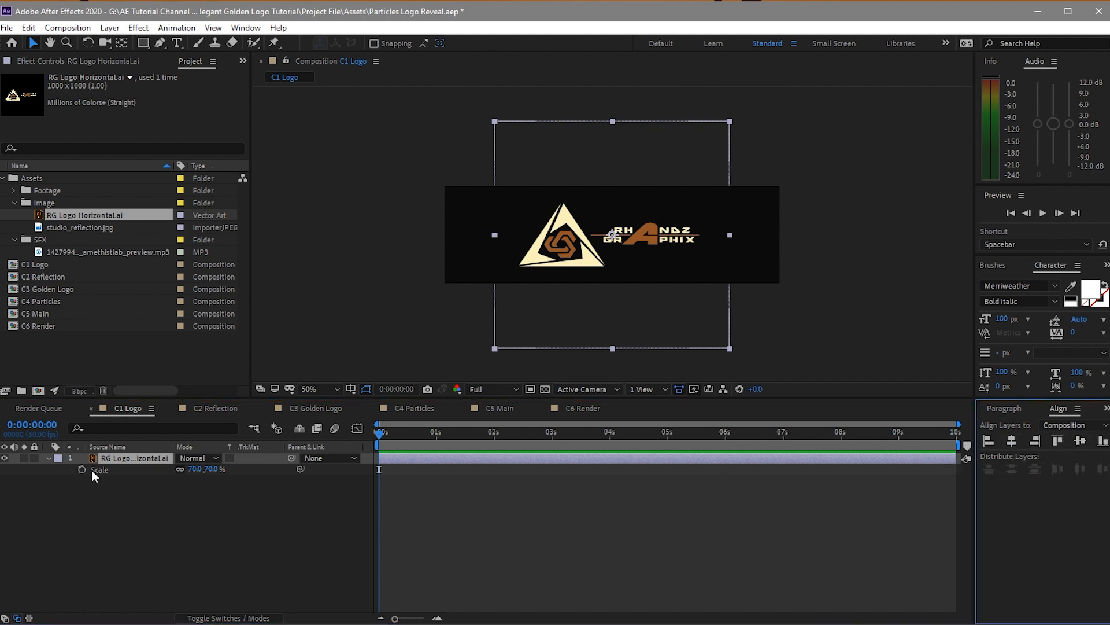
Step: Draw a rectangular frame with a white 10 px stroke around the logo and centre it horizontally and vertically in the composition
click(48, 456)
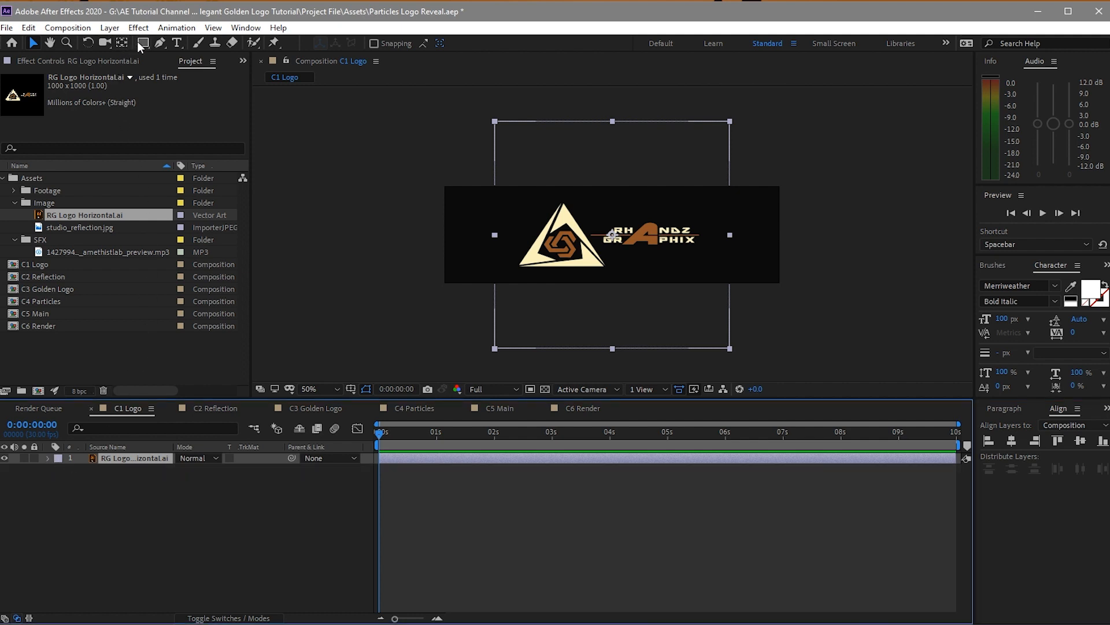
click(187, 483)
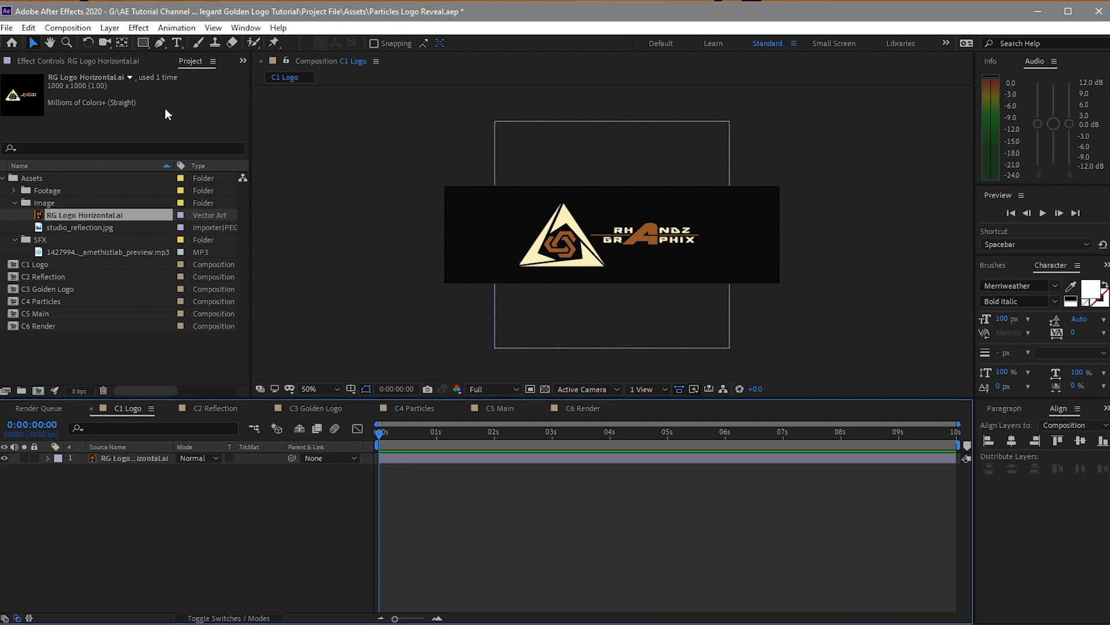
click(139, 41)
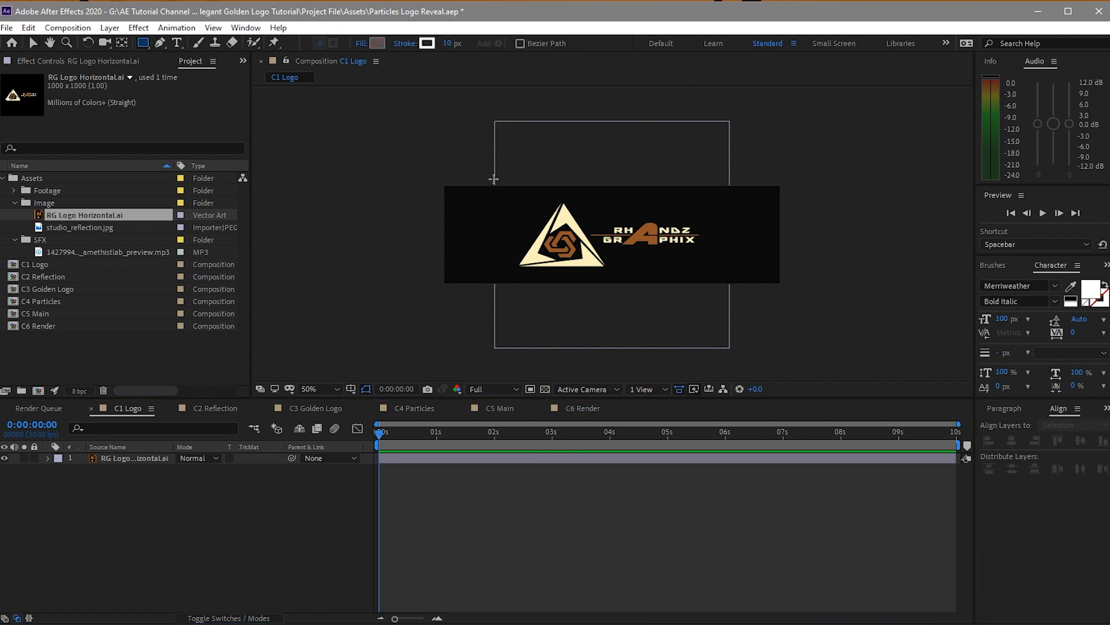
mouse_move(503, 198)
mouse_down()
mouse_move(627, 258)
mouse_move(702, 281)
mouse_move(735, 276)
mouse_move(713, 271)
mouse_up()
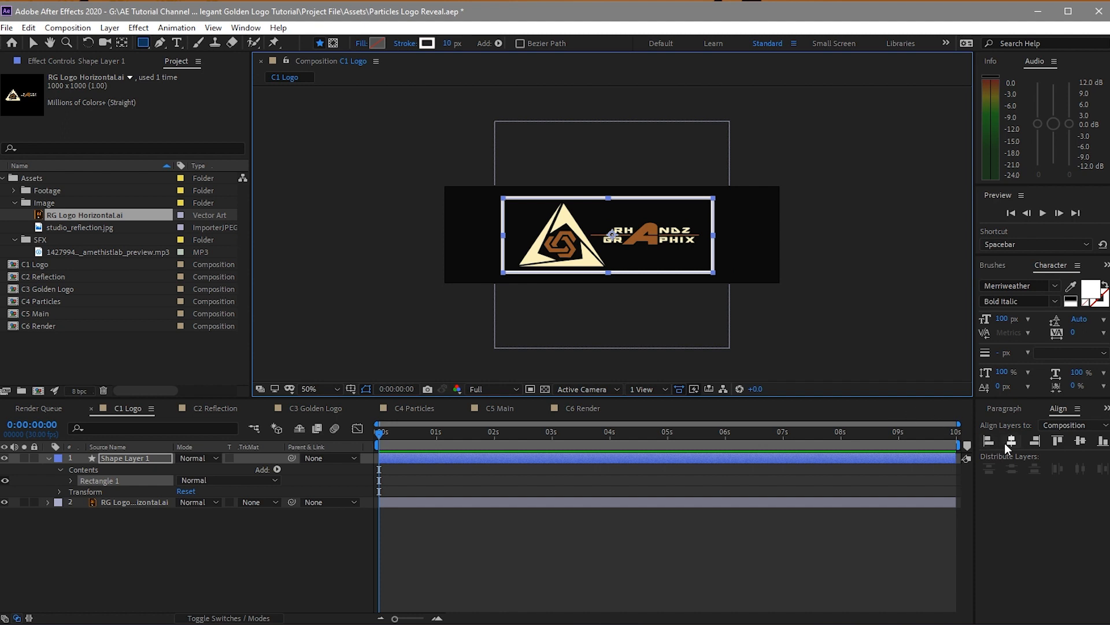
click(1011, 443)
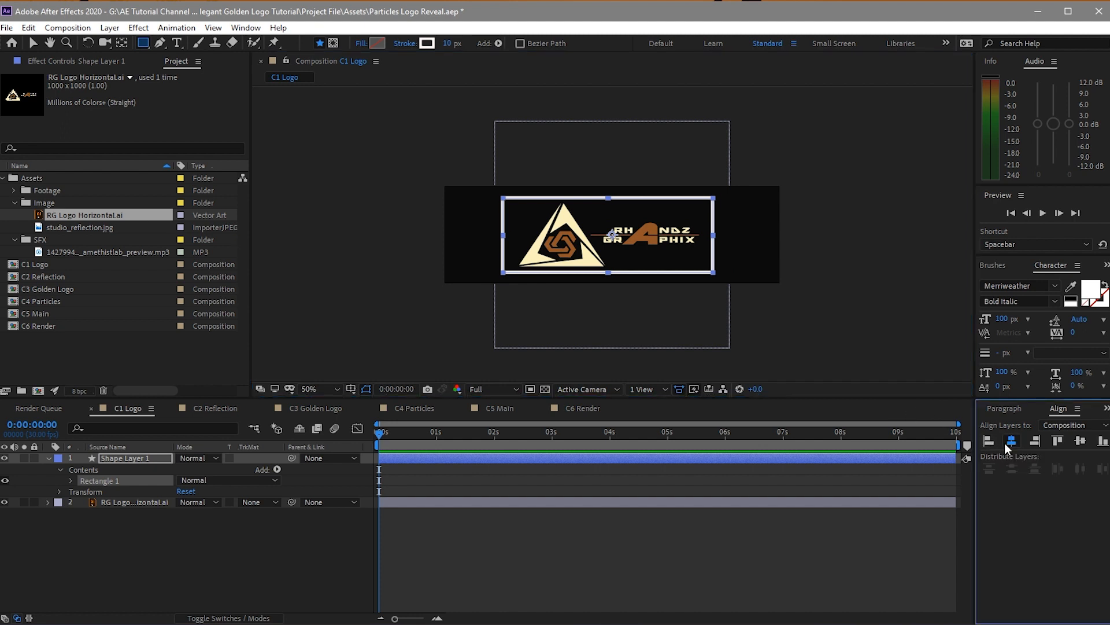
click(1076, 445)
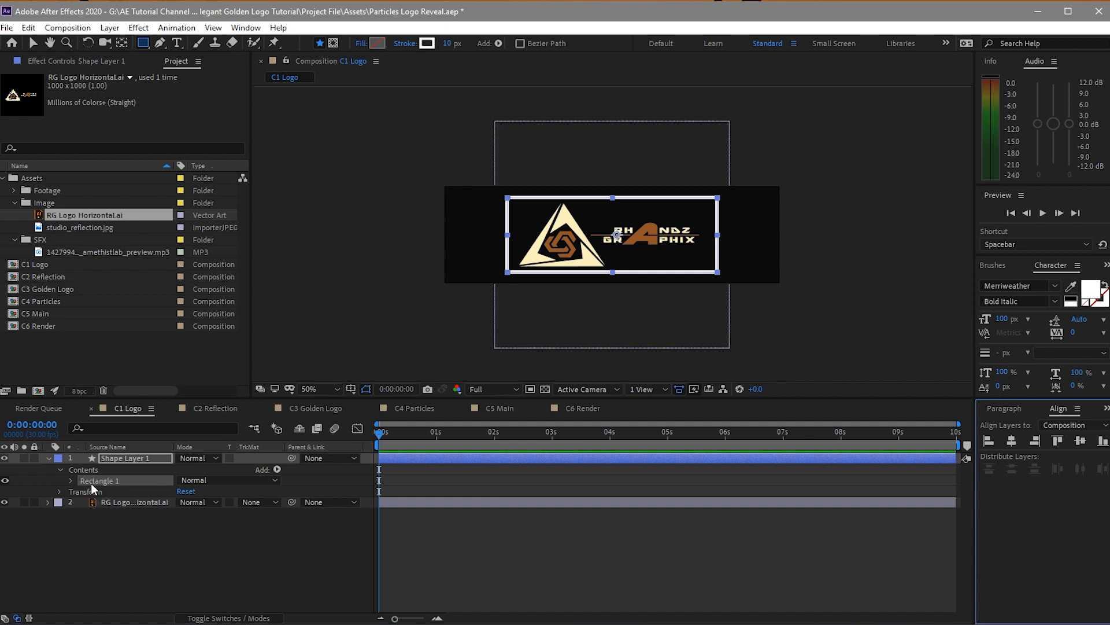
Step: Add a Trim Paths operation to the contents of the rectangle's shape layer
click(72, 480)
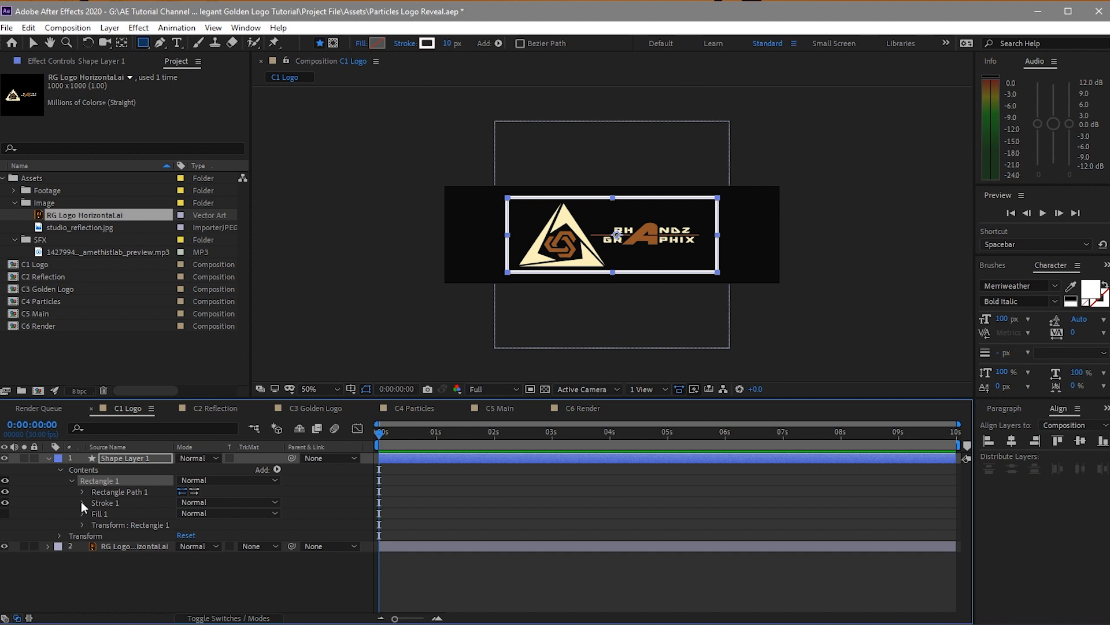
click(82, 502)
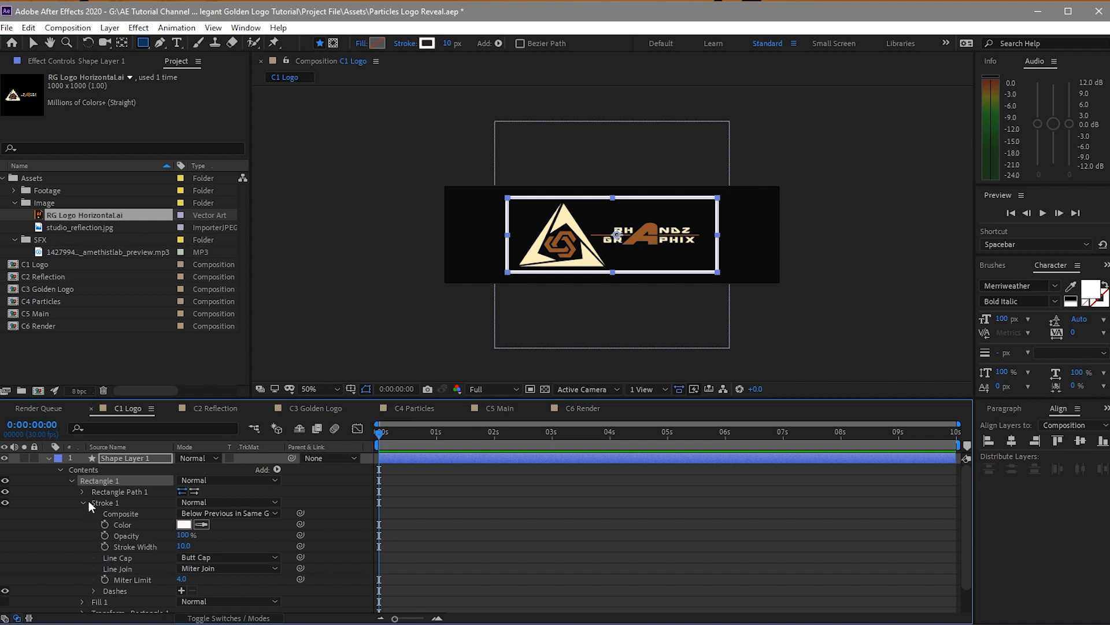
key(F2)
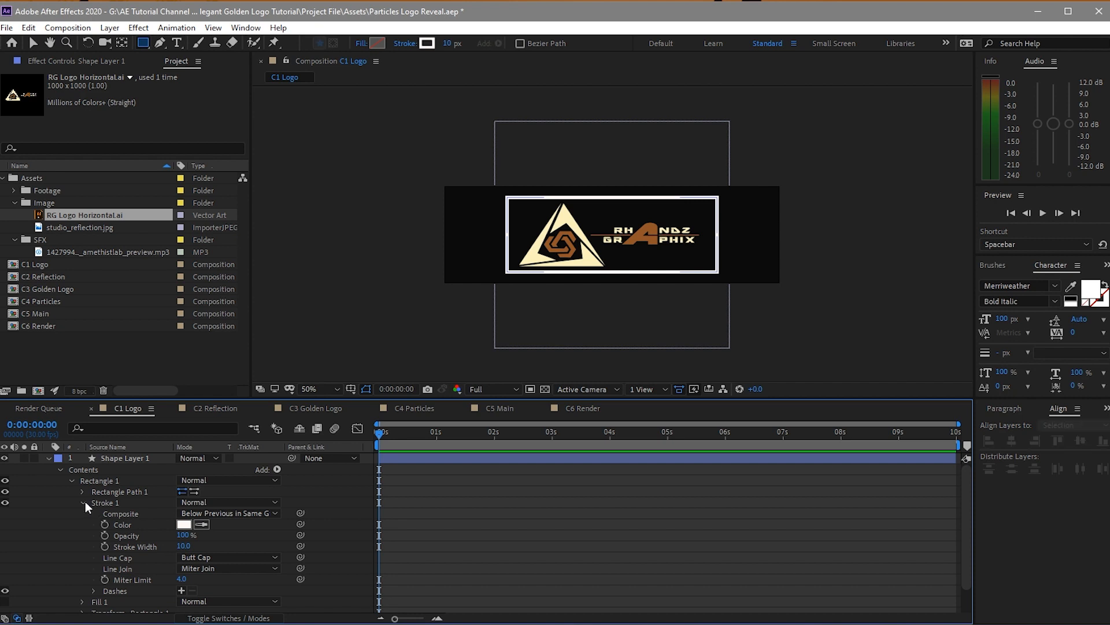
click(84, 502)
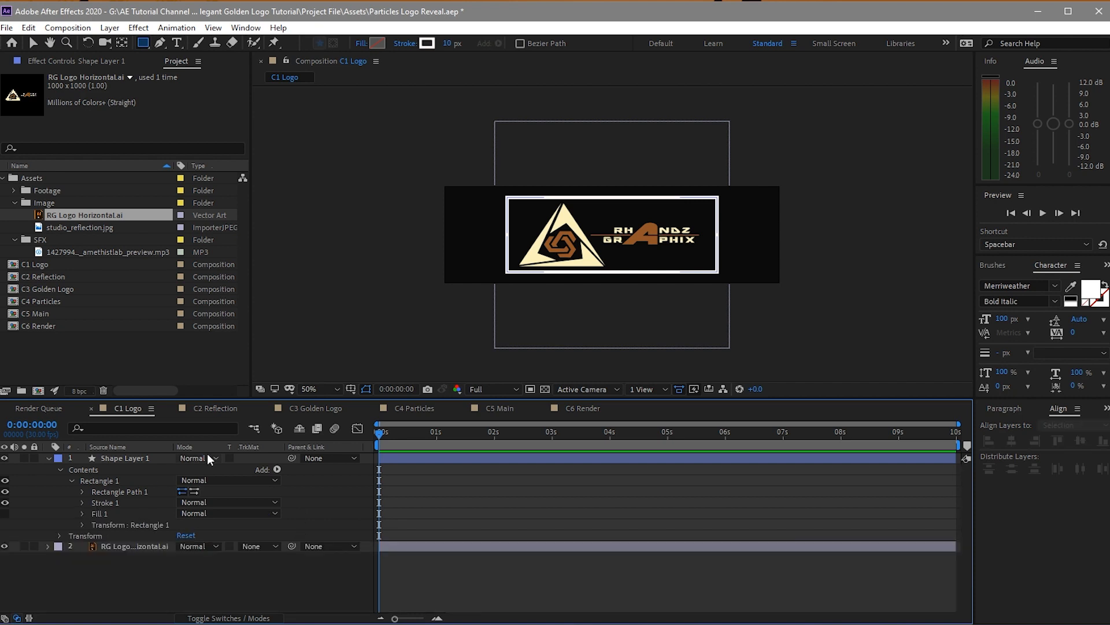
click(275, 469)
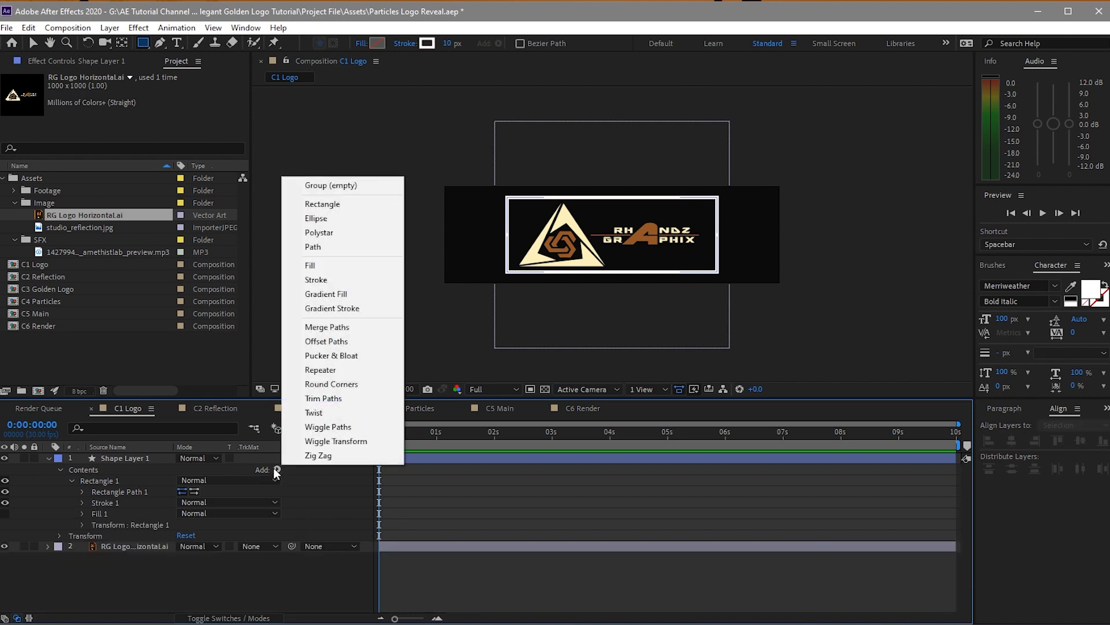
click(312, 398)
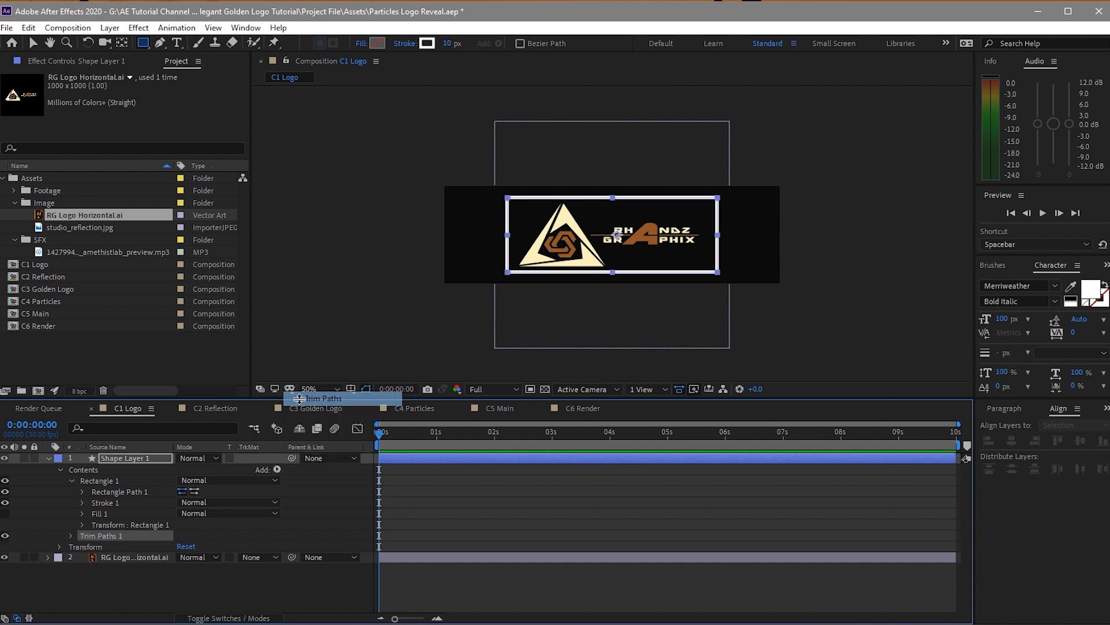
Step: Set the frame's Trim Paths start to 40% and its end to 78%
click(69, 535)
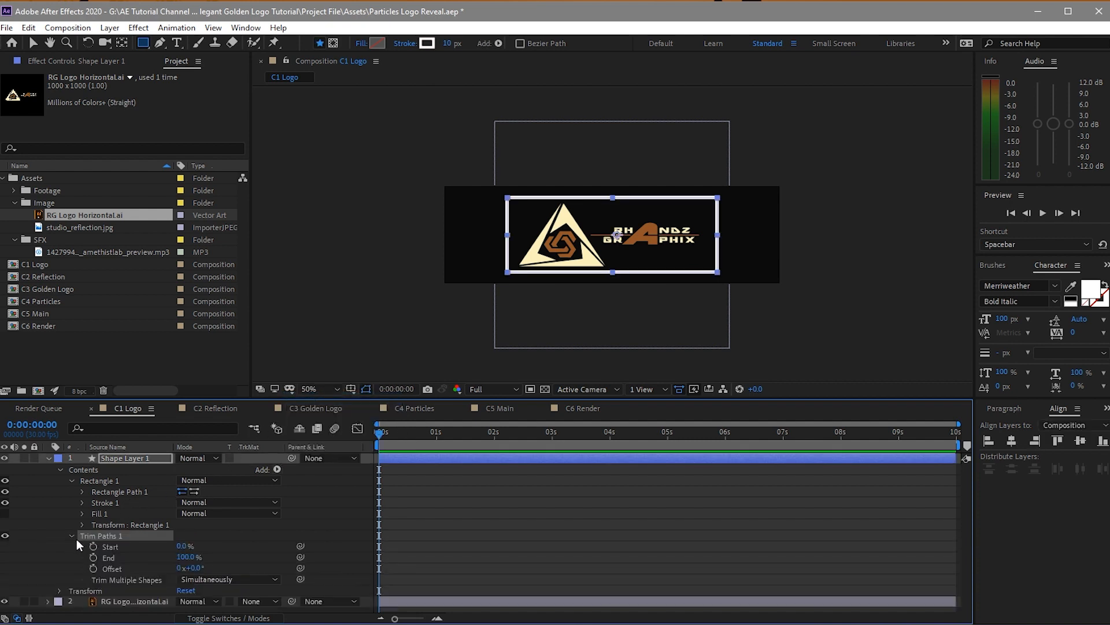
click(183, 546)
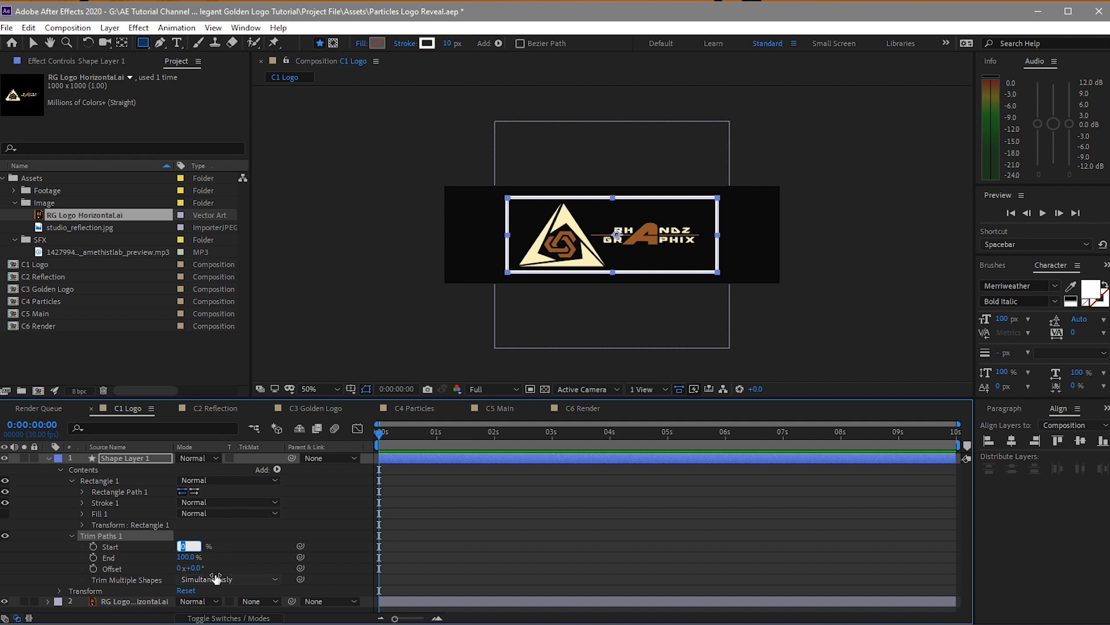
text(40)
click(33, 42)
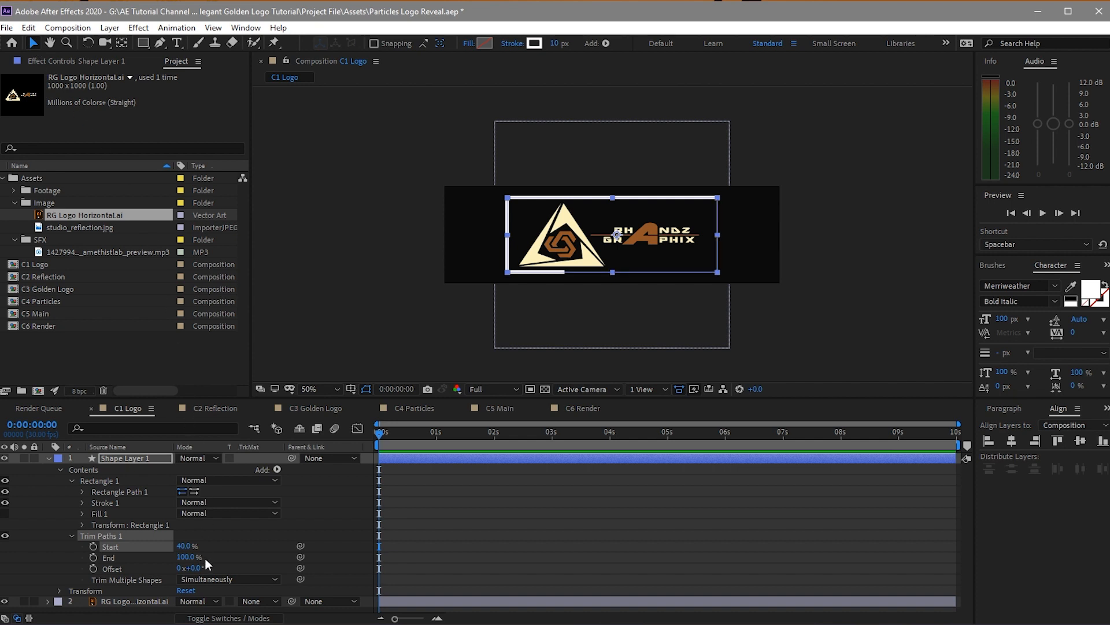
mouse_move(190, 556)
mouse_down()
mouse_move(162, 549)
mouse_move(177, 564)
mouse_up()
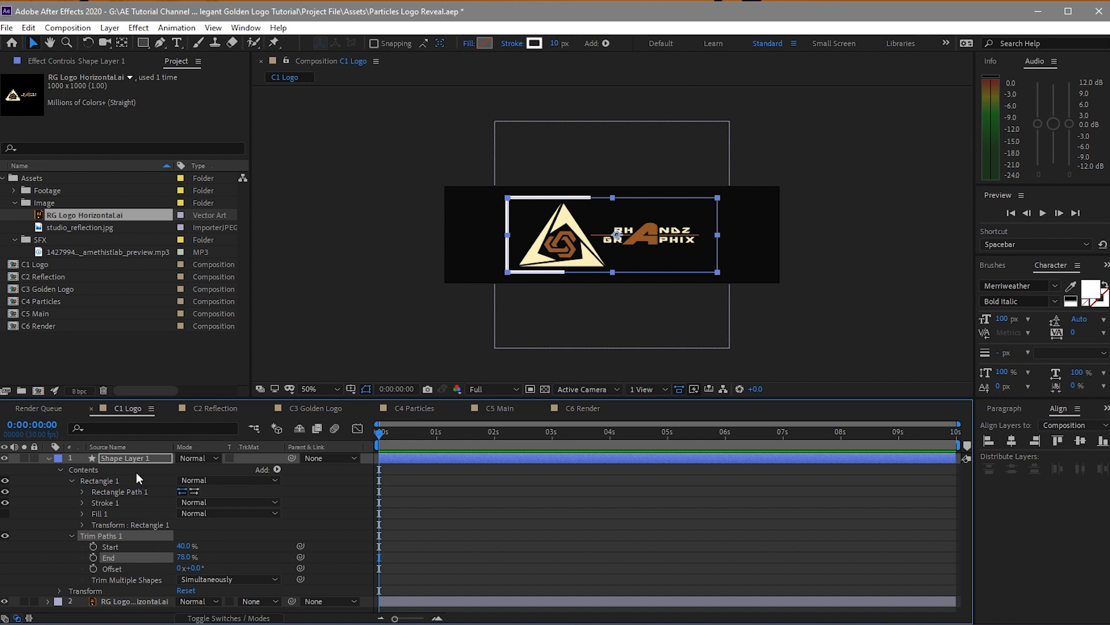
Step: Duplicate the trimmed frame layer and set the copy's Trim Paths offset to 179°, forming the opposite bracket
click(131, 457)
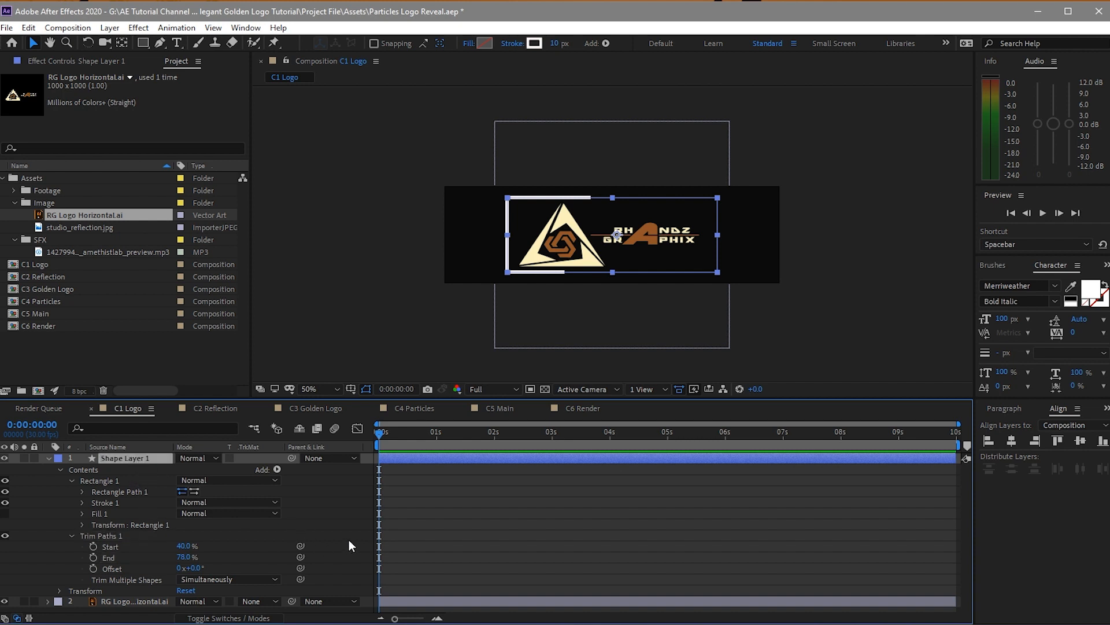
key(ctrl+d)
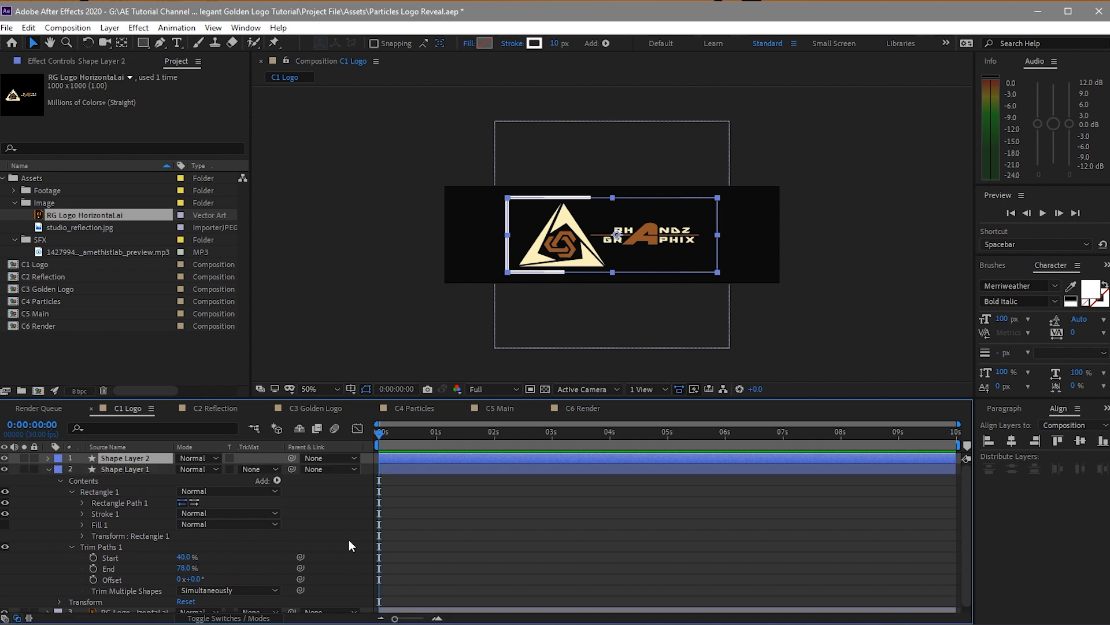
click(47, 458)
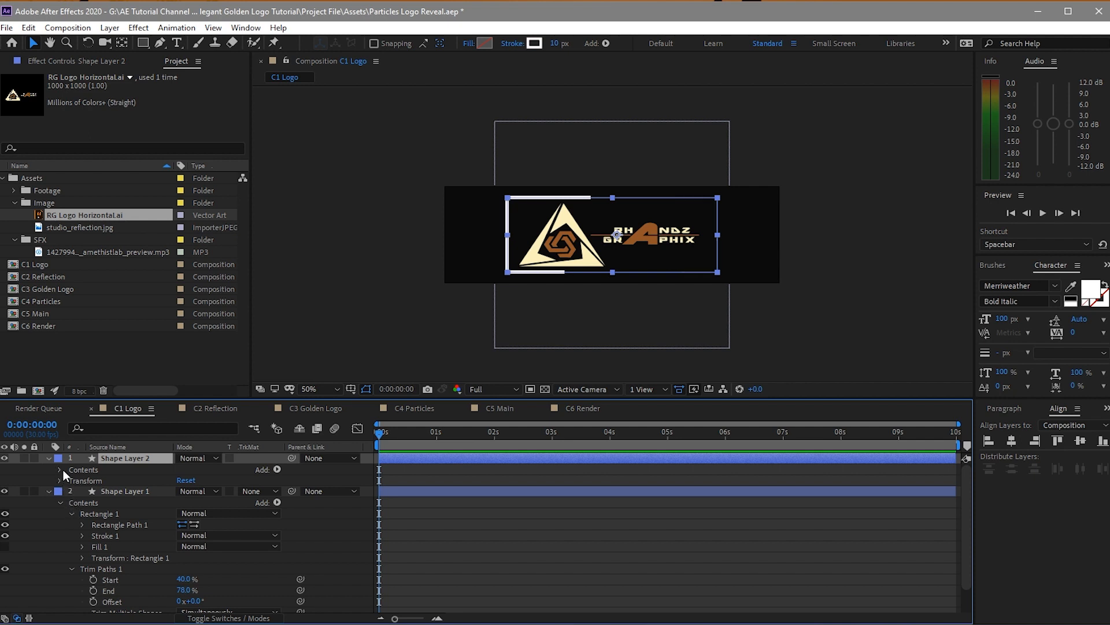
click(59, 469)
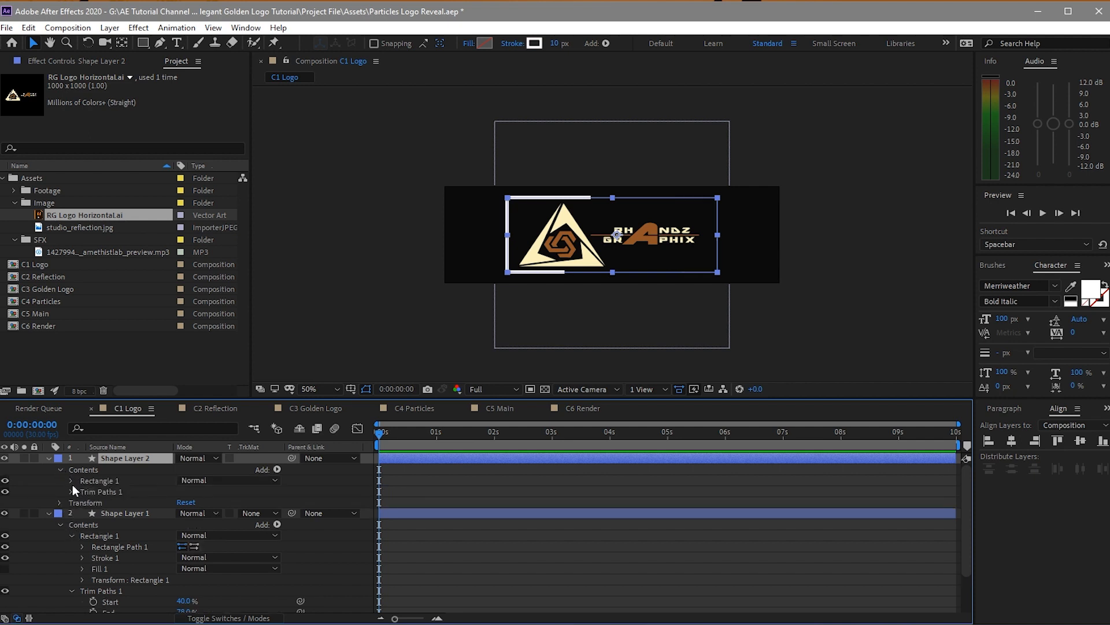
click(71, 492)
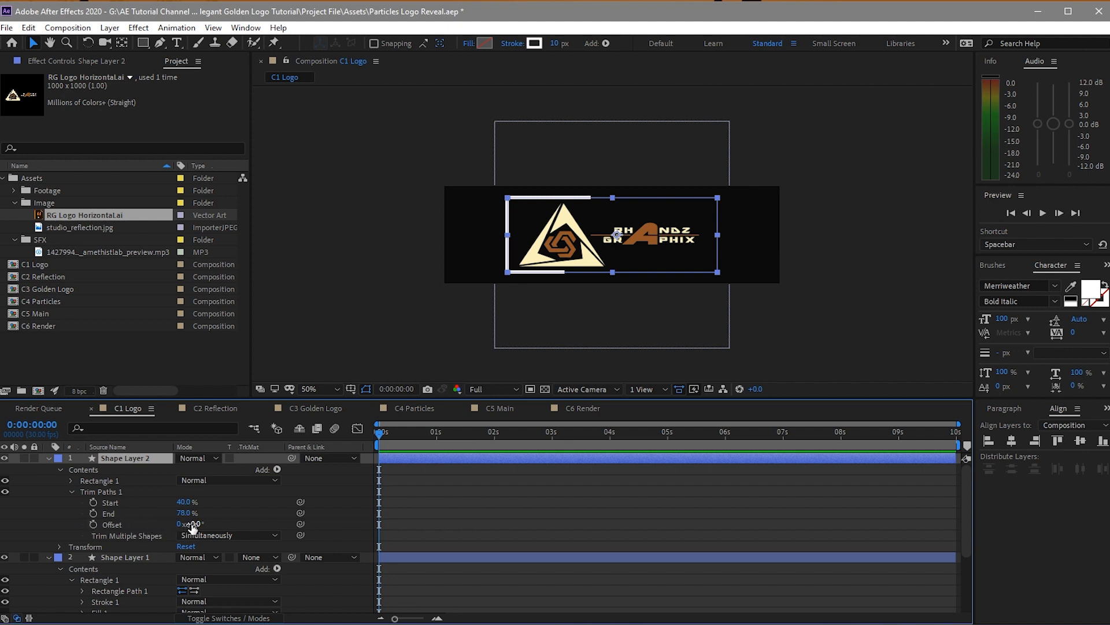
drag(193, 525, 329, 542)
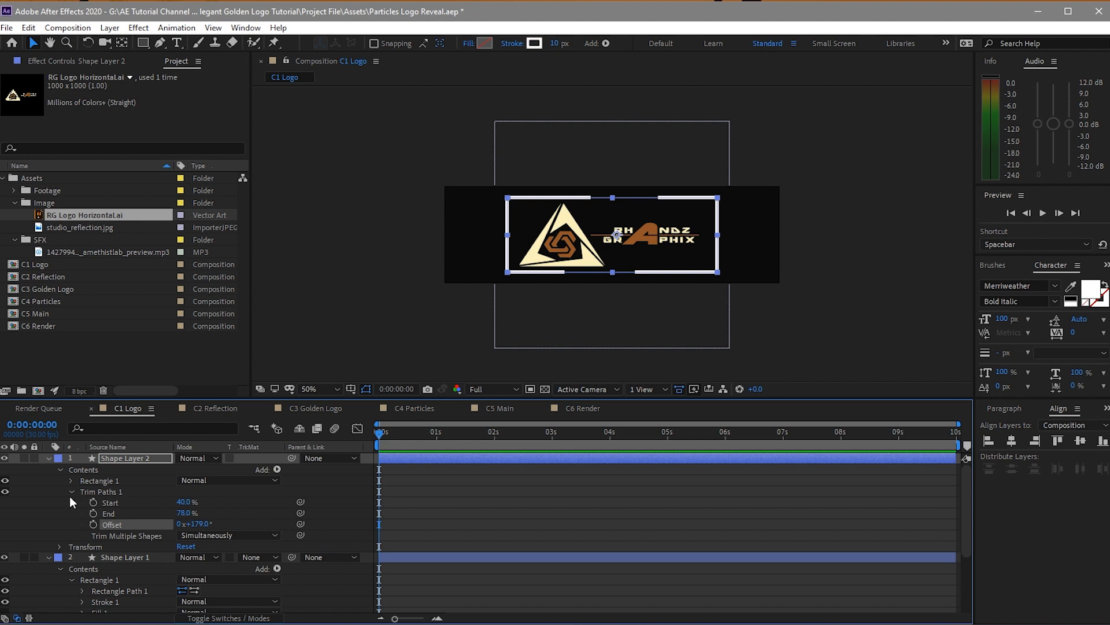
click(49, 458)
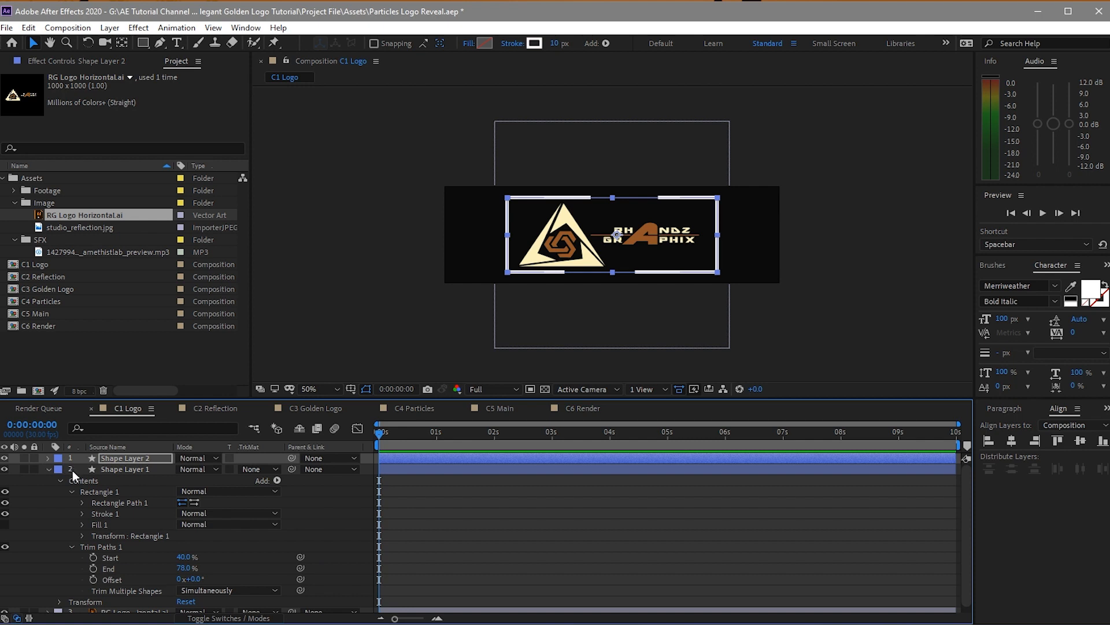
click(49, 469)
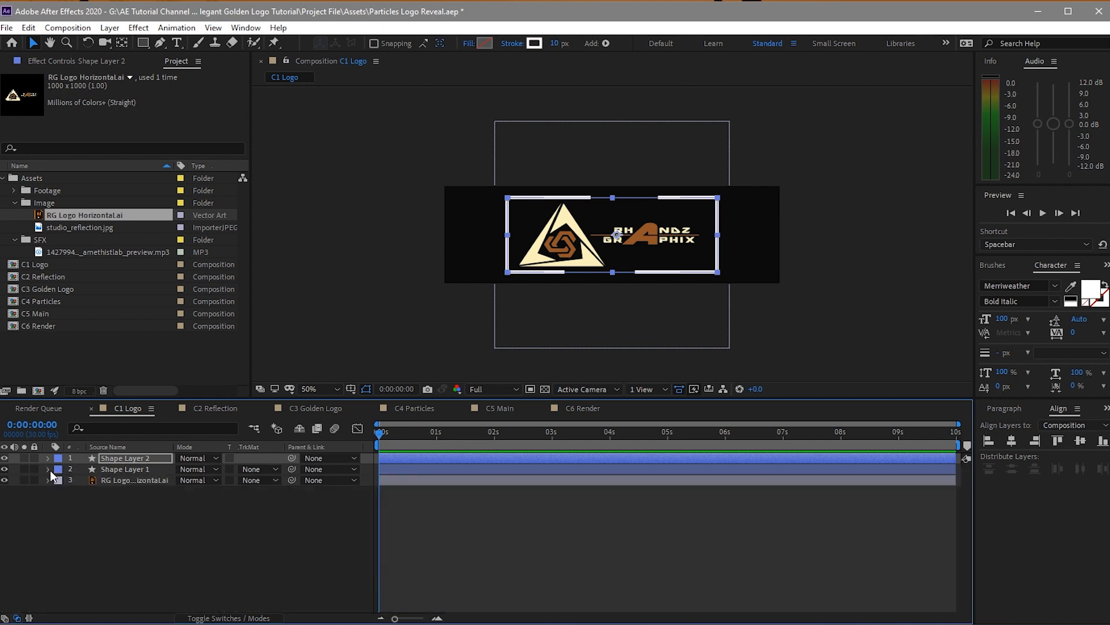
Step: Add studio_reflection.jpg to the C2 Reflection composition and scale only its height to 42%, keeping the width at 100%
click(202, 408)
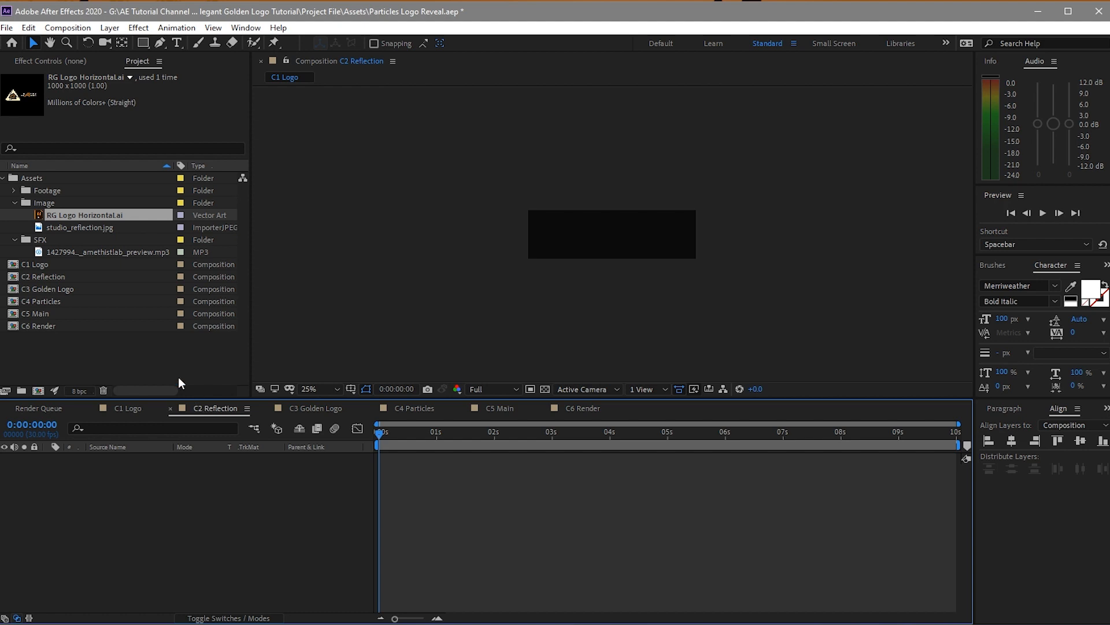
click(50, 227)
drag(50, 226, 136, 481)
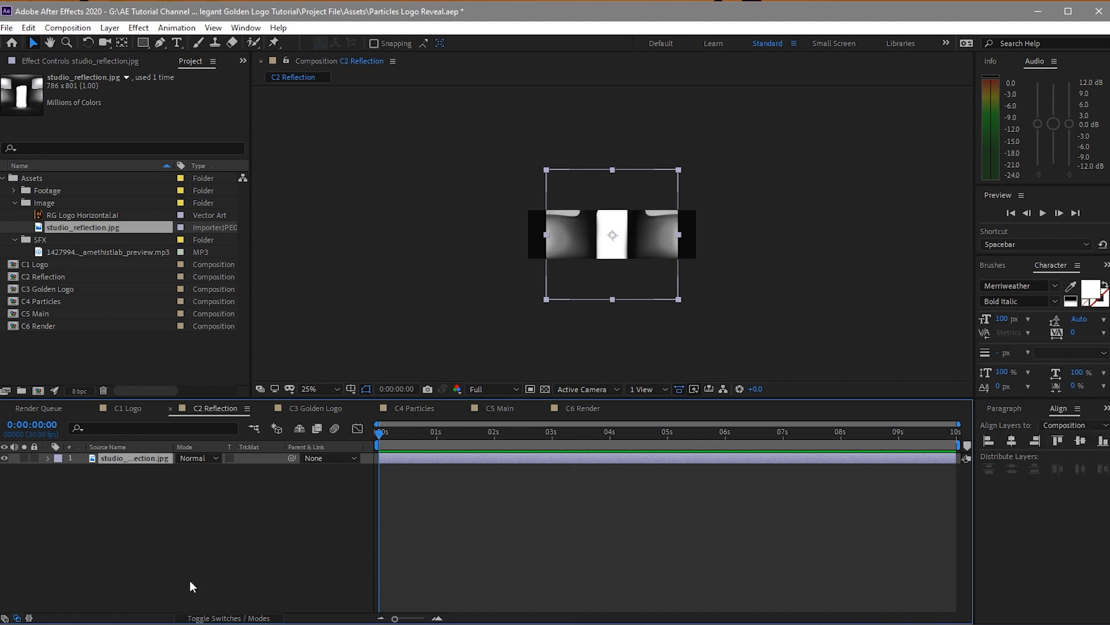
key(s)
click(179, 468)
drag(218, 473, 184, 473)
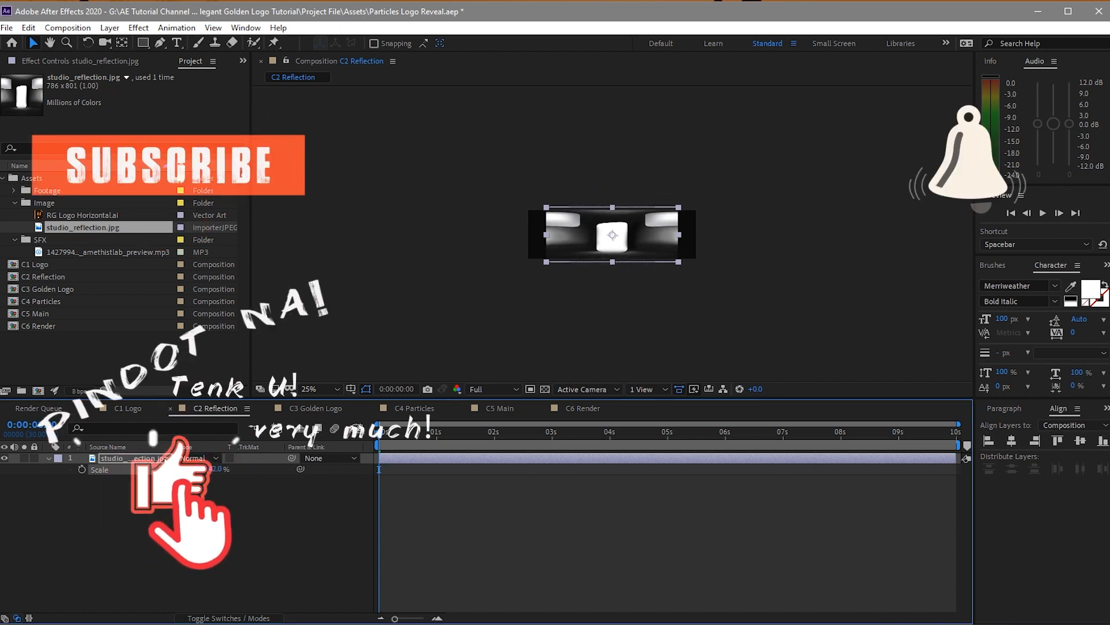
Step: Add the C1 Logo composition as a layer above studio_reflection.jpg in C2 Reflection
click(67, 266)
ctrl+click(79, 289)
drag(79, 294, 118, 447)
drag(119, 451, 116, 458)
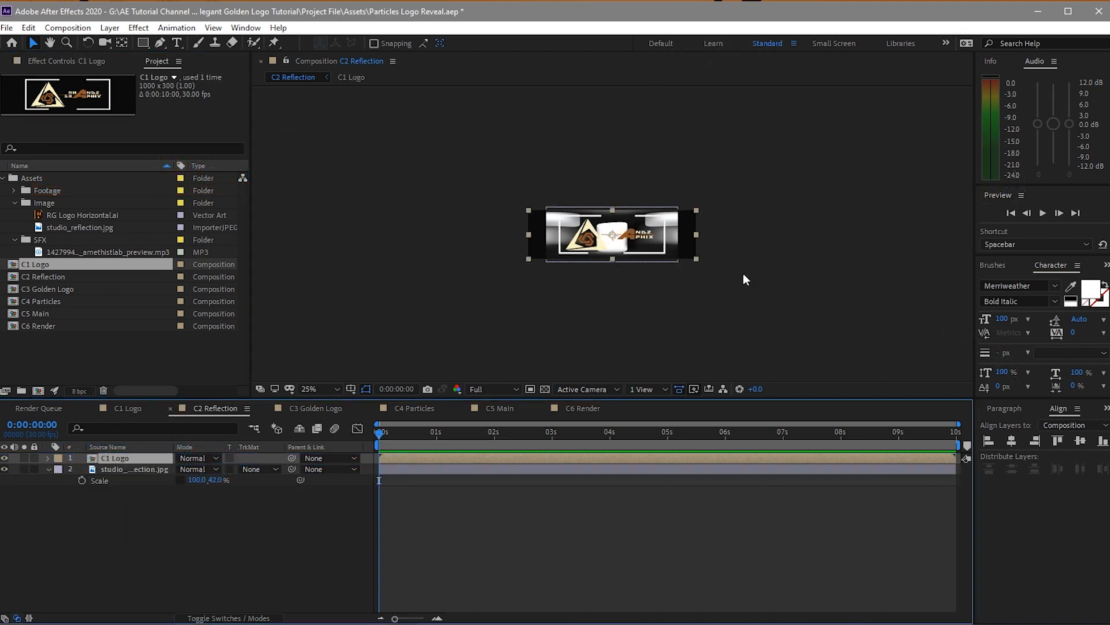
scroll(741, 275, up, 2)
scroll(737, 280, up, 1)
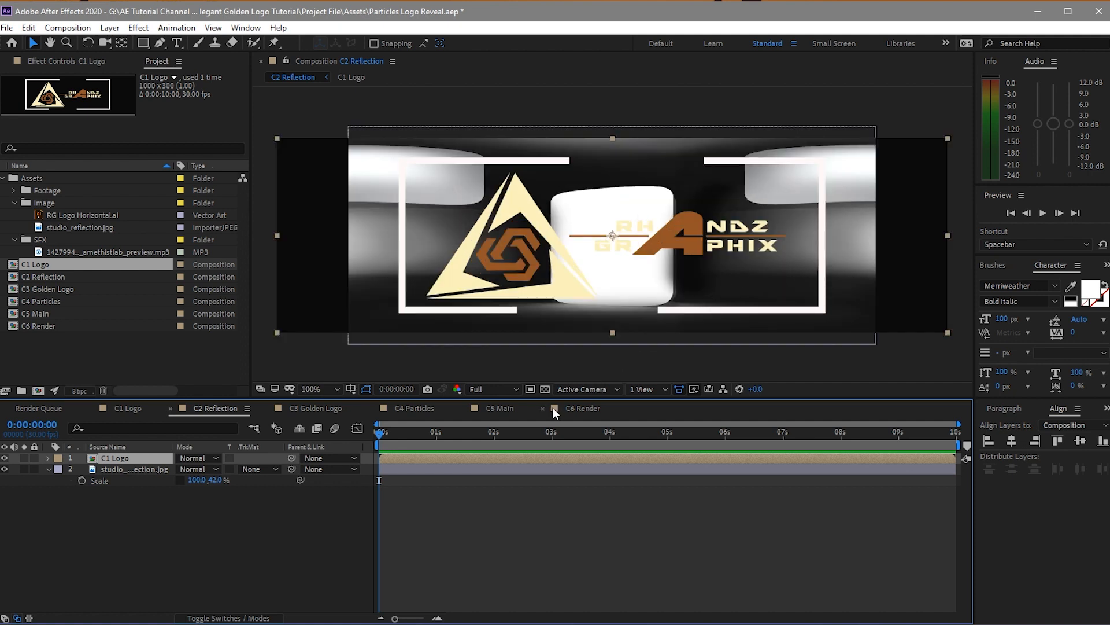
Step: Apply the Motion Tile effect to the studio_reflection.jpg layer
click(170, 468)
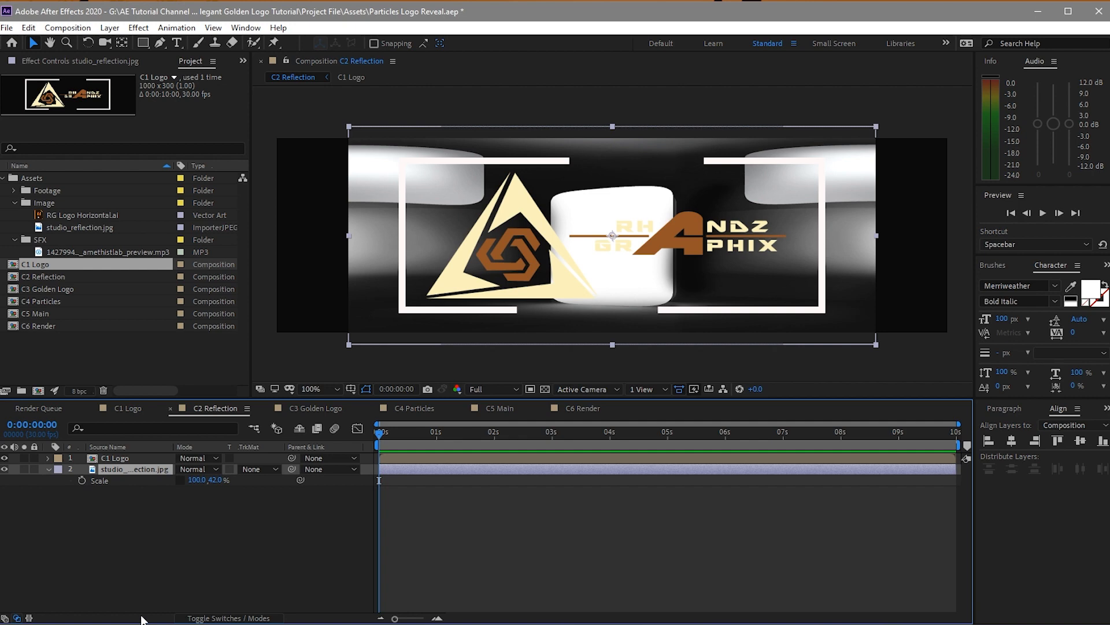
key(ctrl+space)
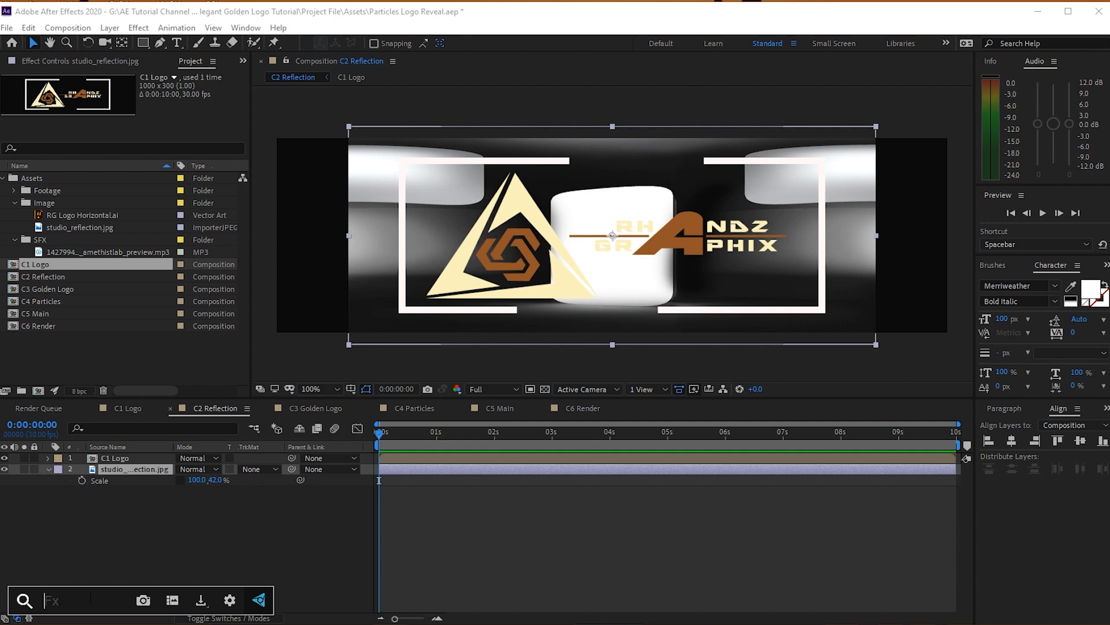
text(m)
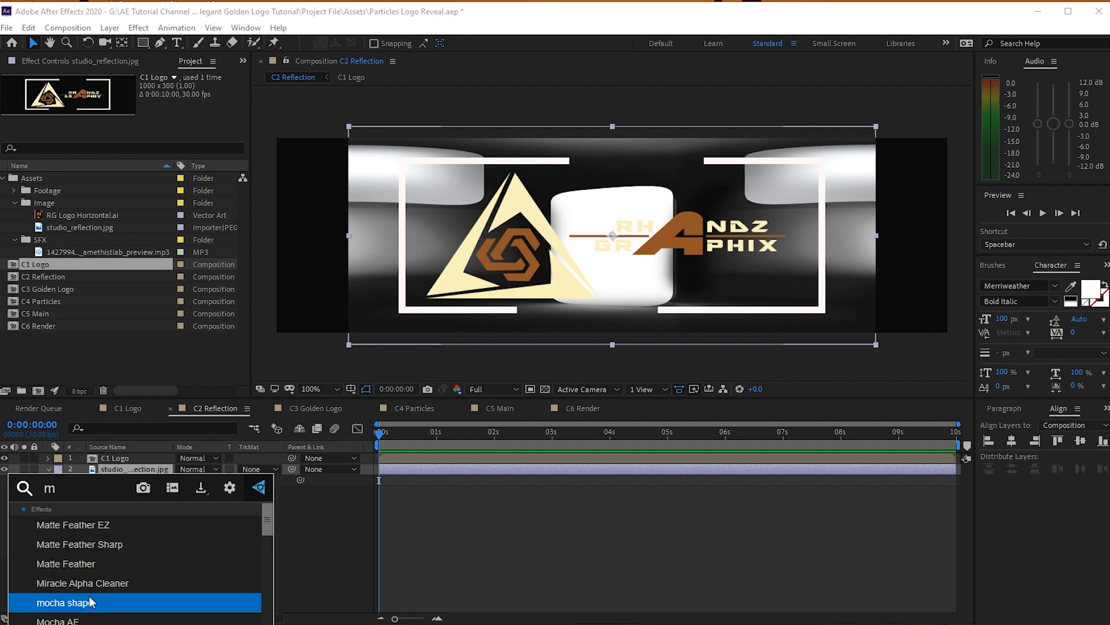
text(oti)
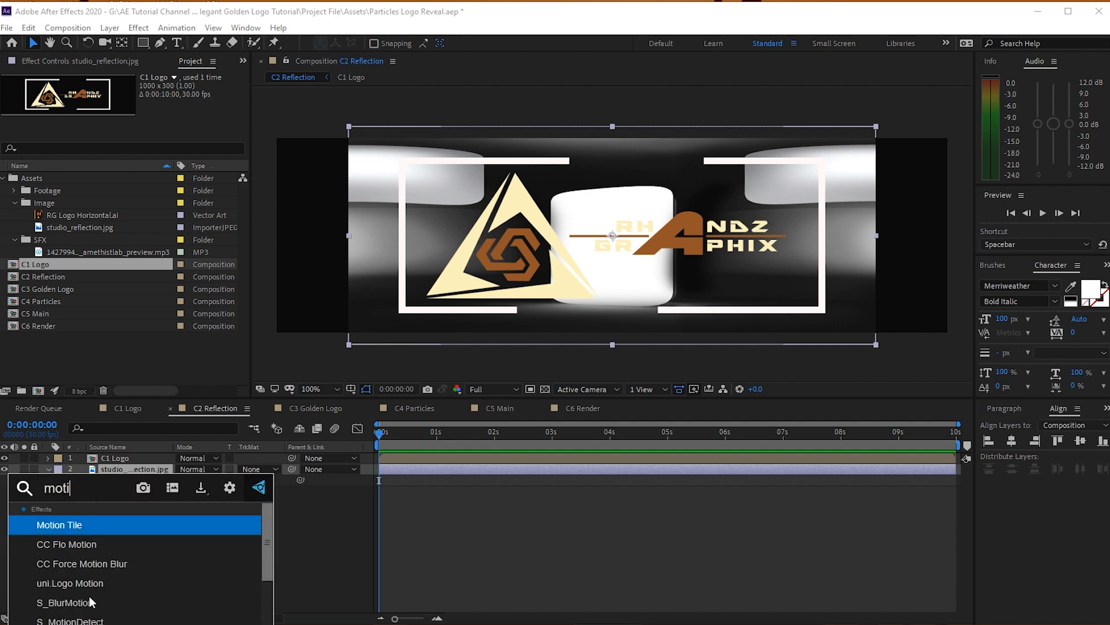
text(o)
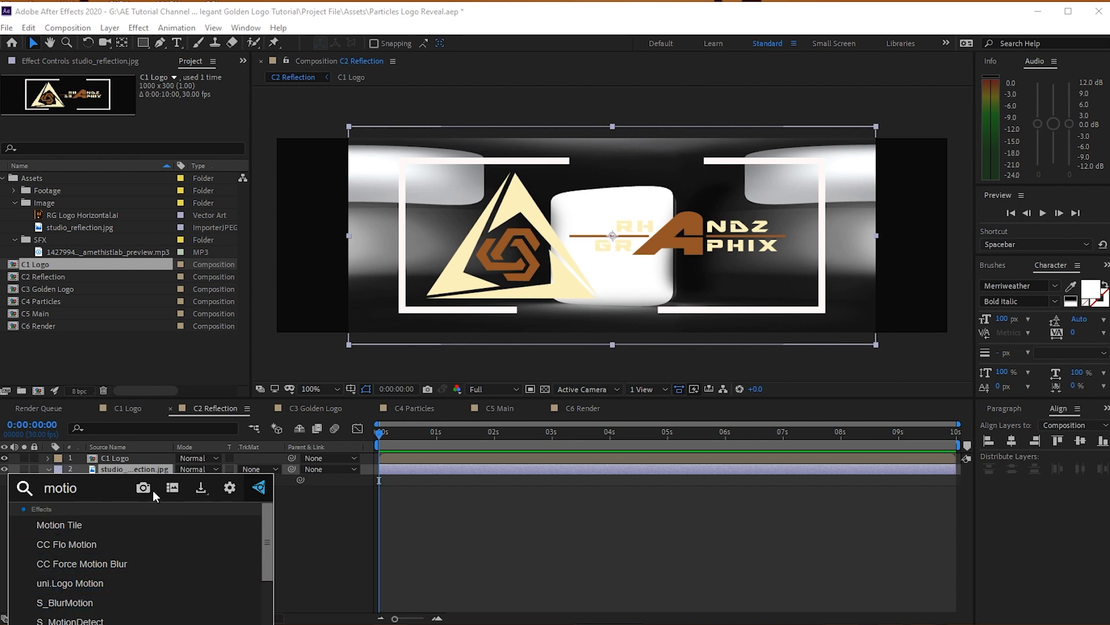
click(156, 529)
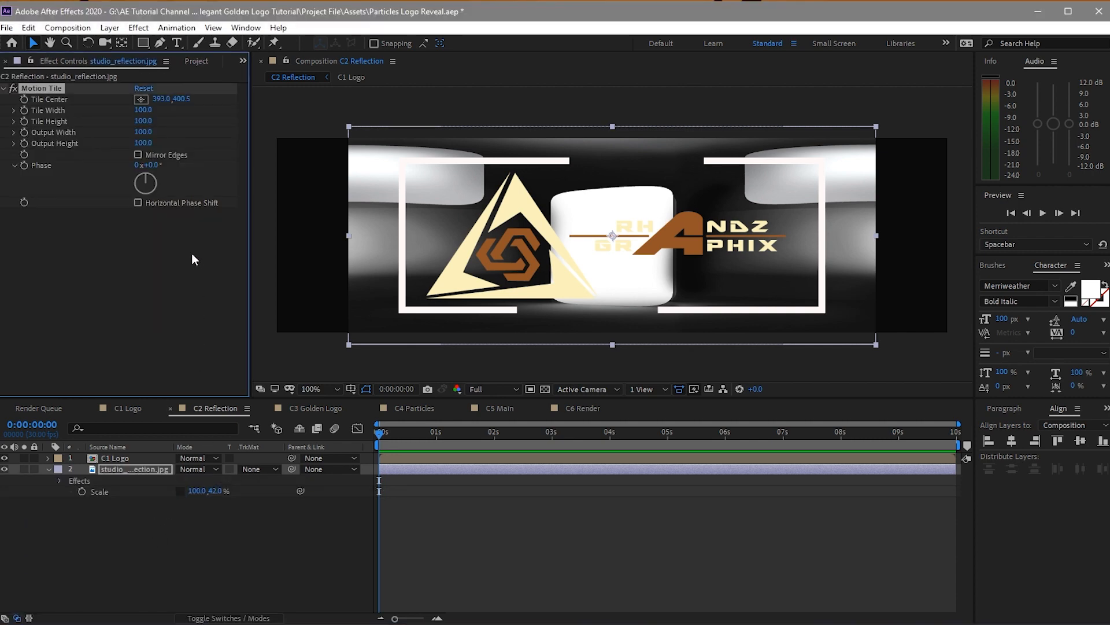
Step: Set the Motion Tile Output Width to 200 and enable Mirror Edges on the studio_reflection.jpg layer
click(139, 132)
text(200)
click(140, 277)
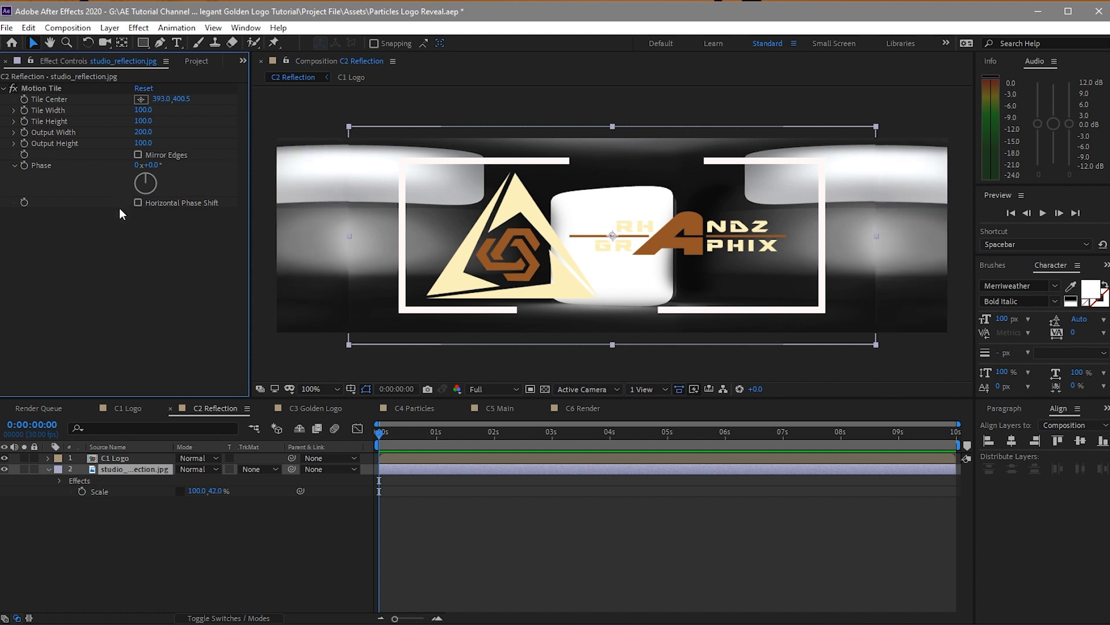
click(138, 154)
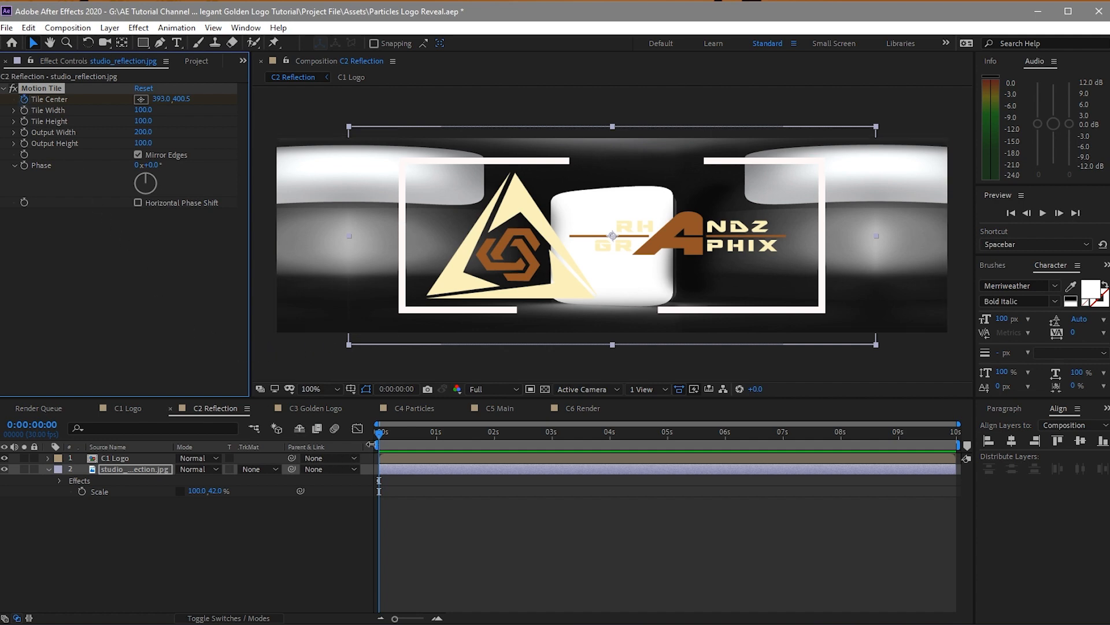
Step: Keyframe Motion Tile's Tile Center from the first frame to an X value of 2000 at 0:00:09:29, and preview the animation
drag(382, 444, 955, 414)
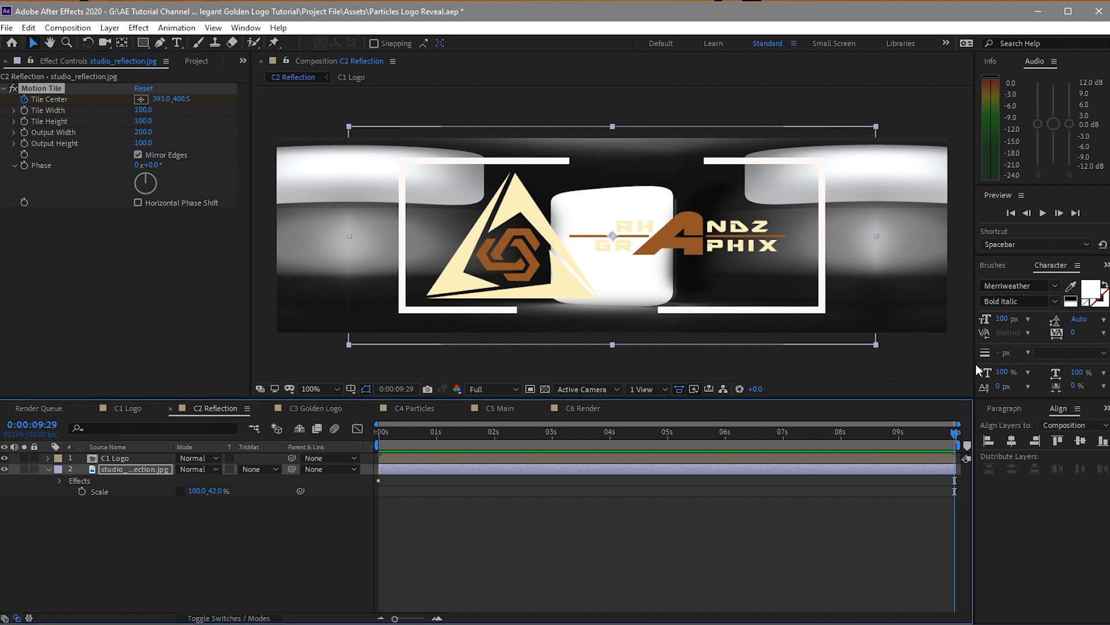
click(157, 98)
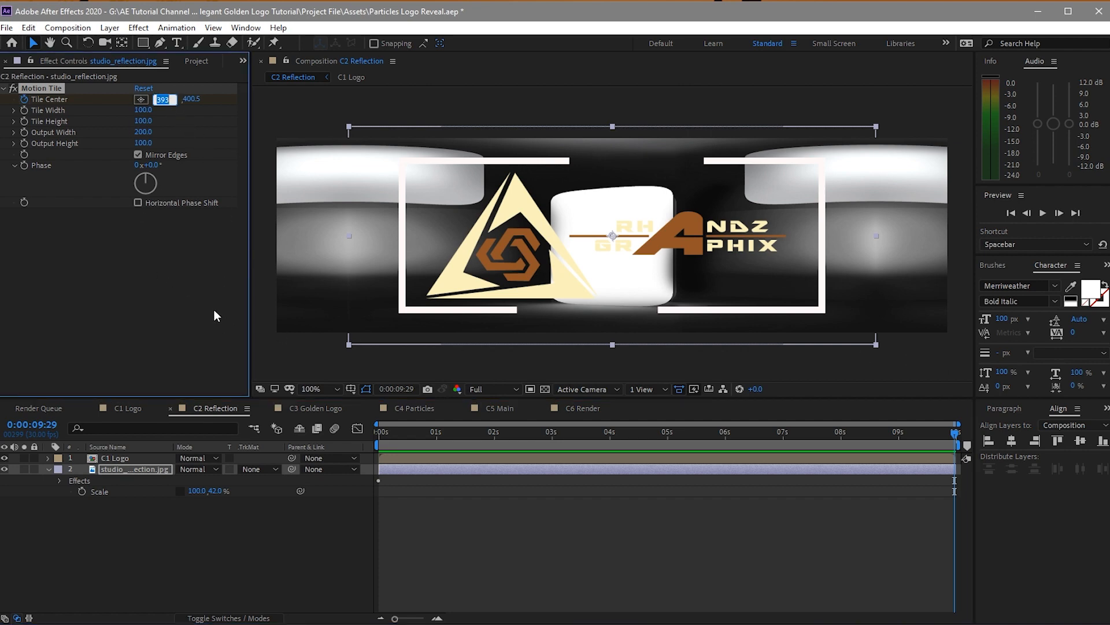
text(2000)
key(Return)
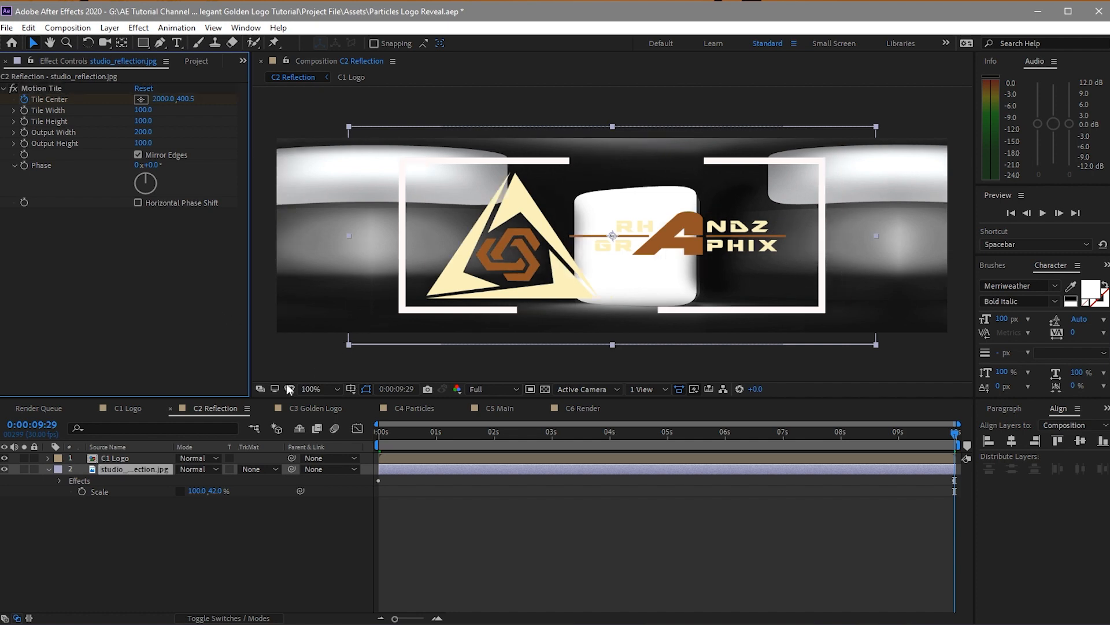
click(1042, 214)
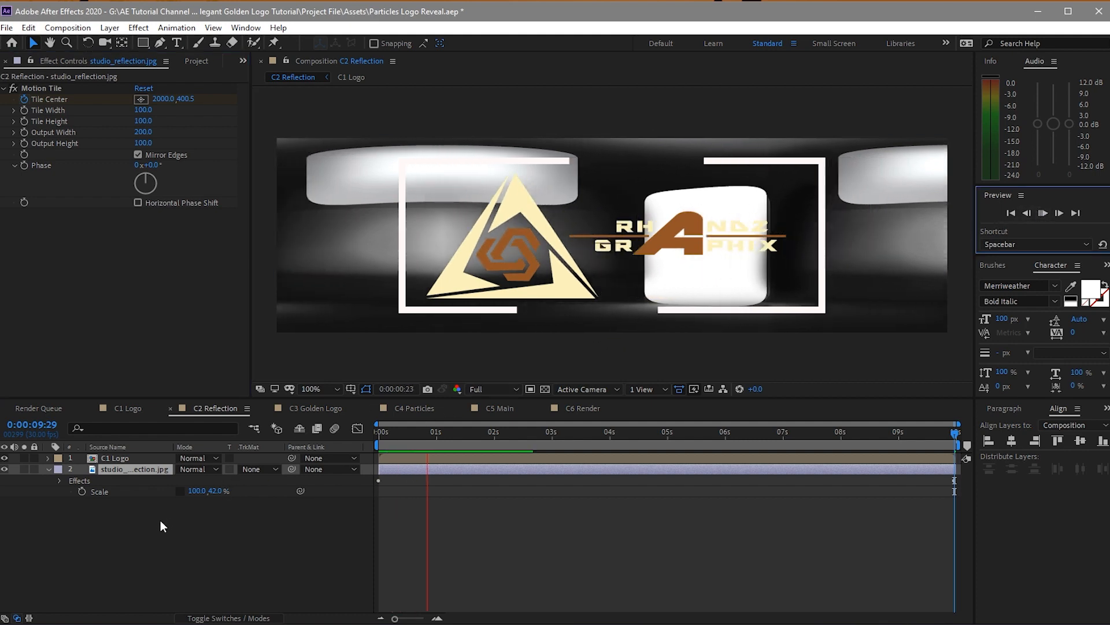
Step: Delete the C1 Logo layer from the C2 Reflection composition and stop the preview
click(113, 458)
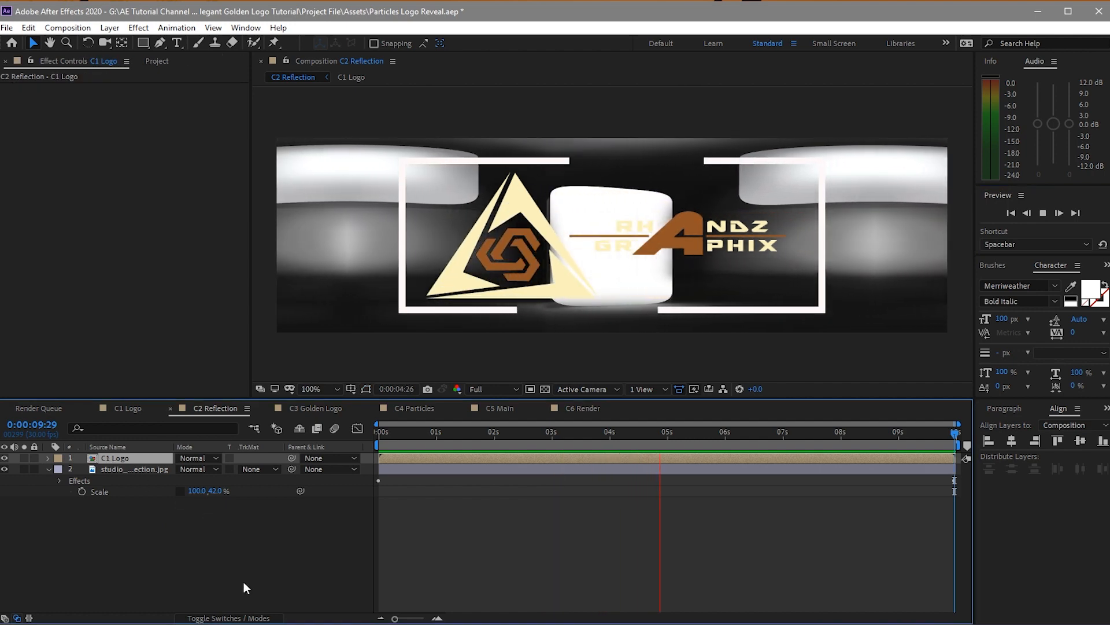
key(Delete)
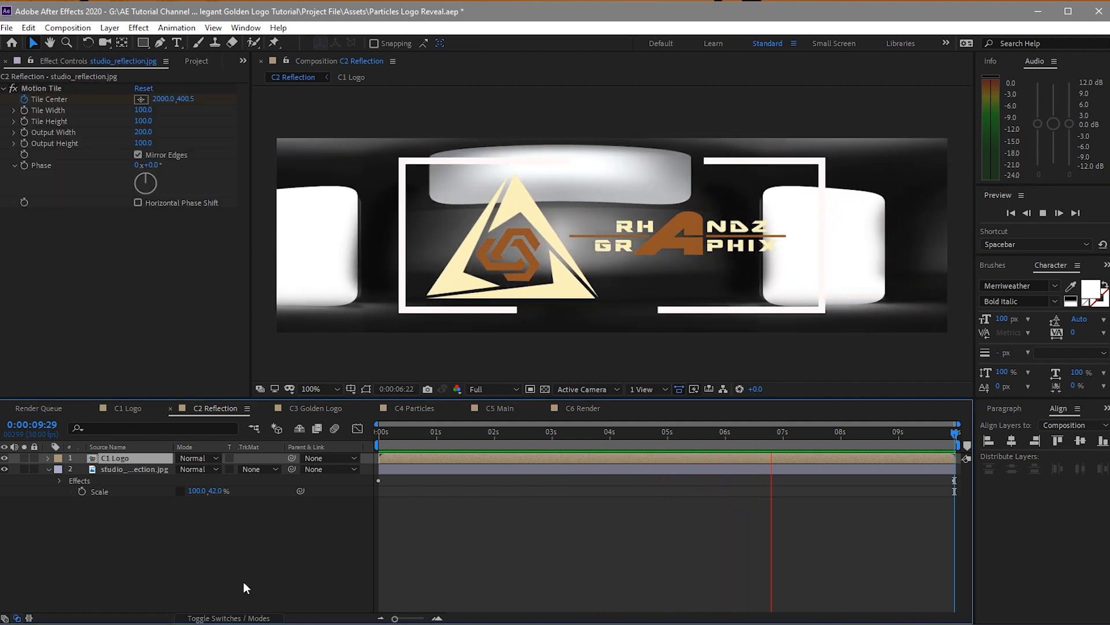
click(1042, 212)
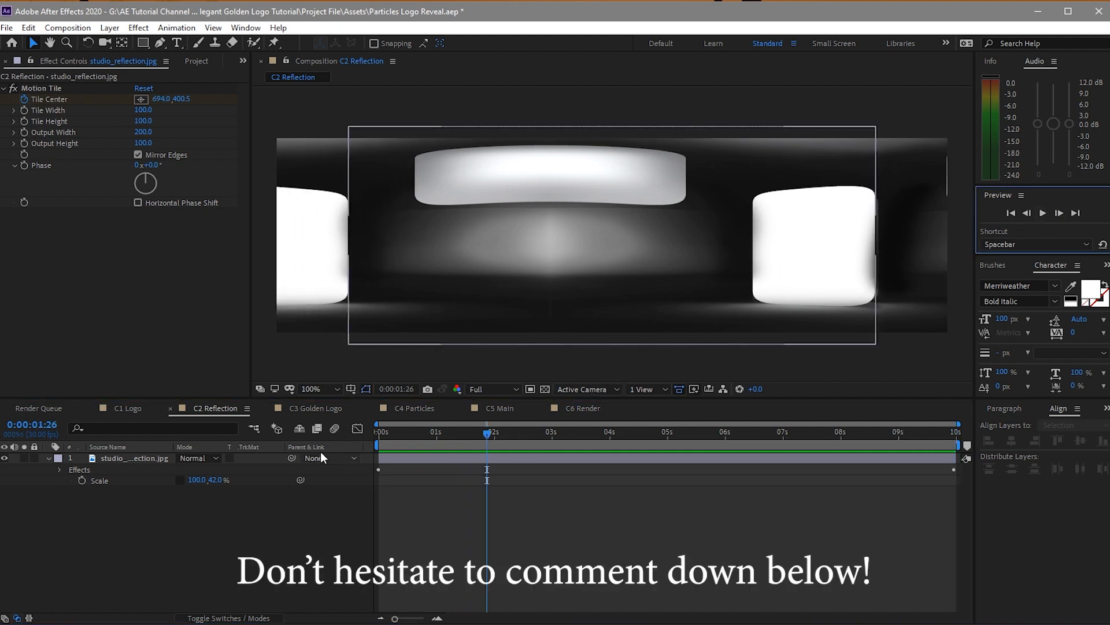
Step: Add the C1 Logo and C2 Reflection compositions to C3 Golden Logo, placing C1 Logo above C2 Reflection
click(303, 408)
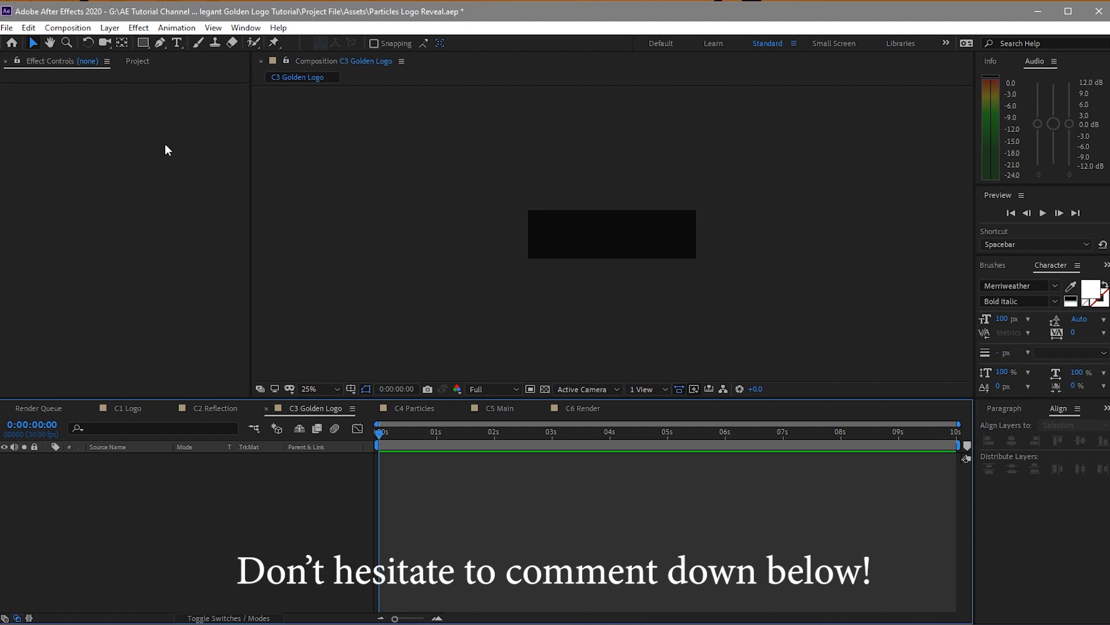
click(134, 67)
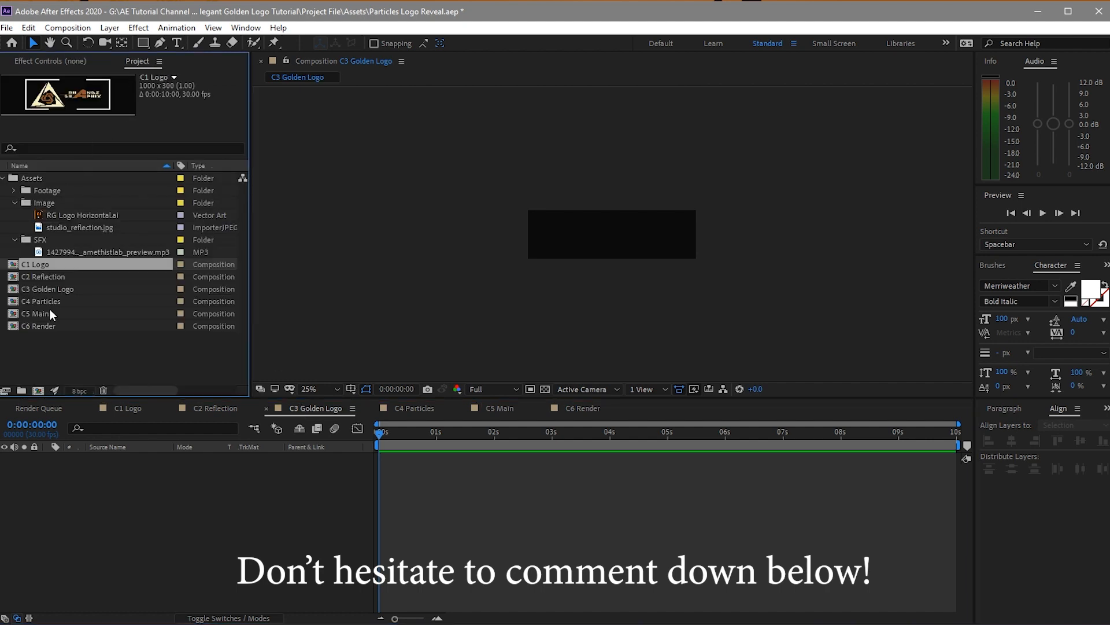
drag(39, 264, 113, 504)
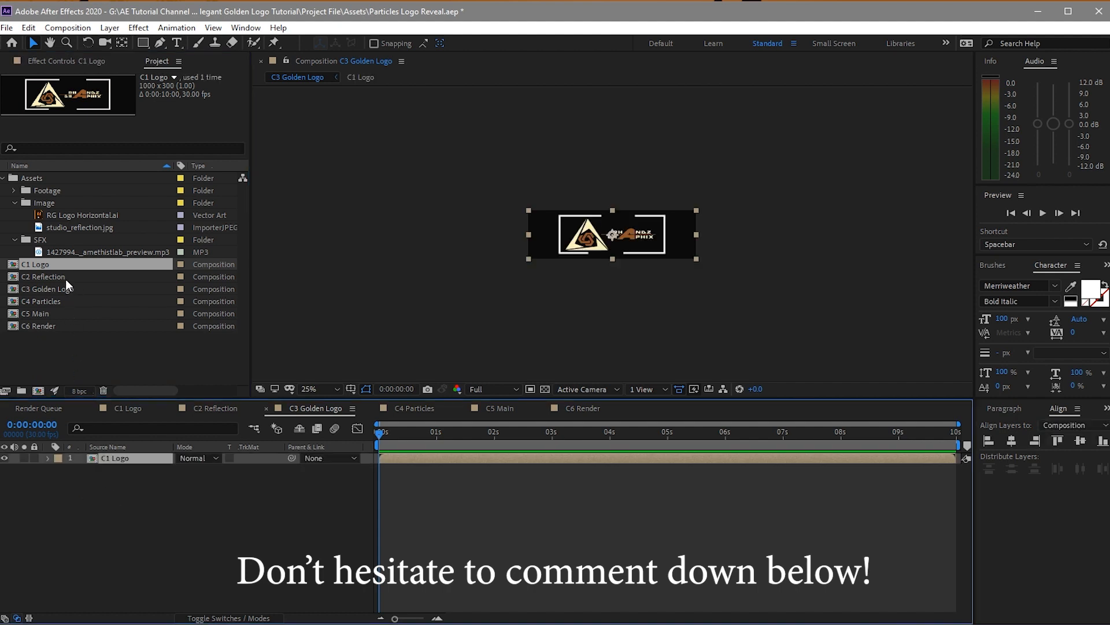
drag(64, 276, 99, 466)
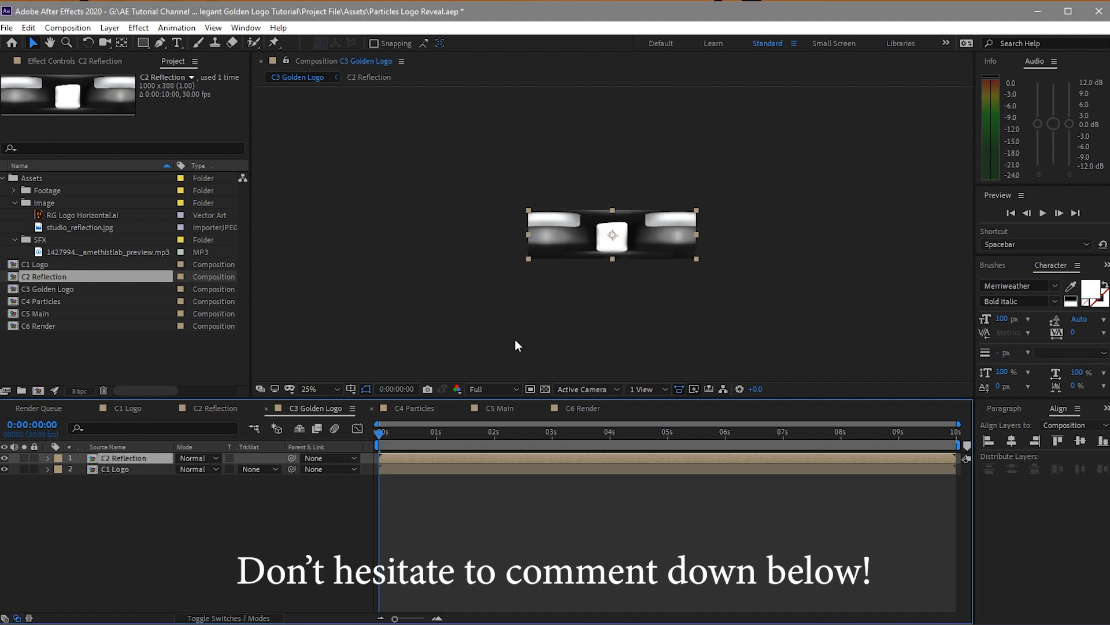
key(period)
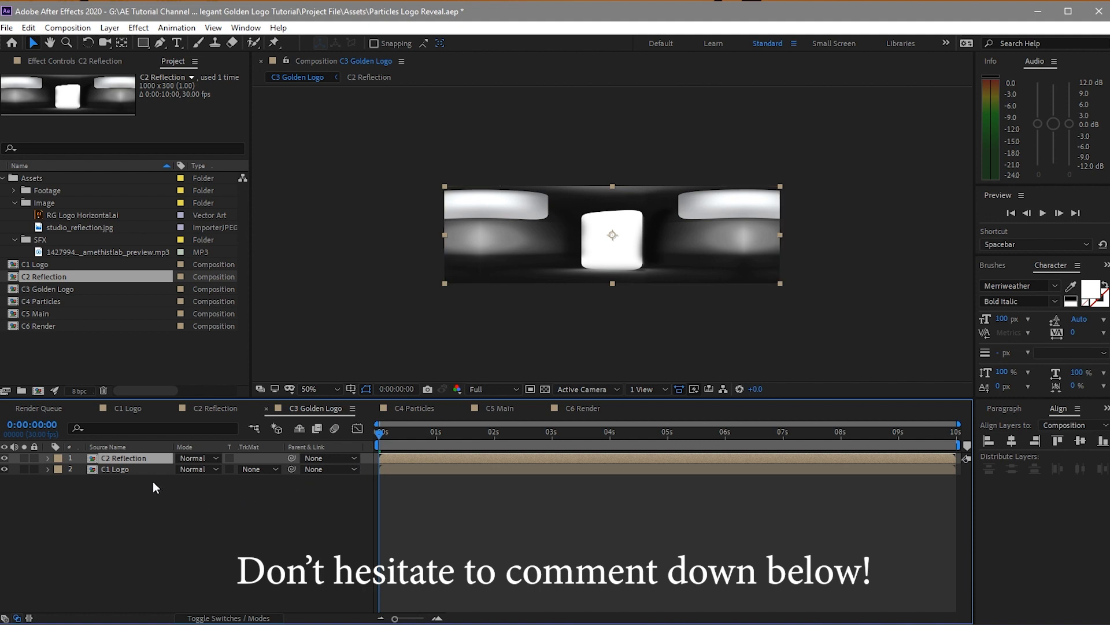
drag(147, 470, 144, 454)
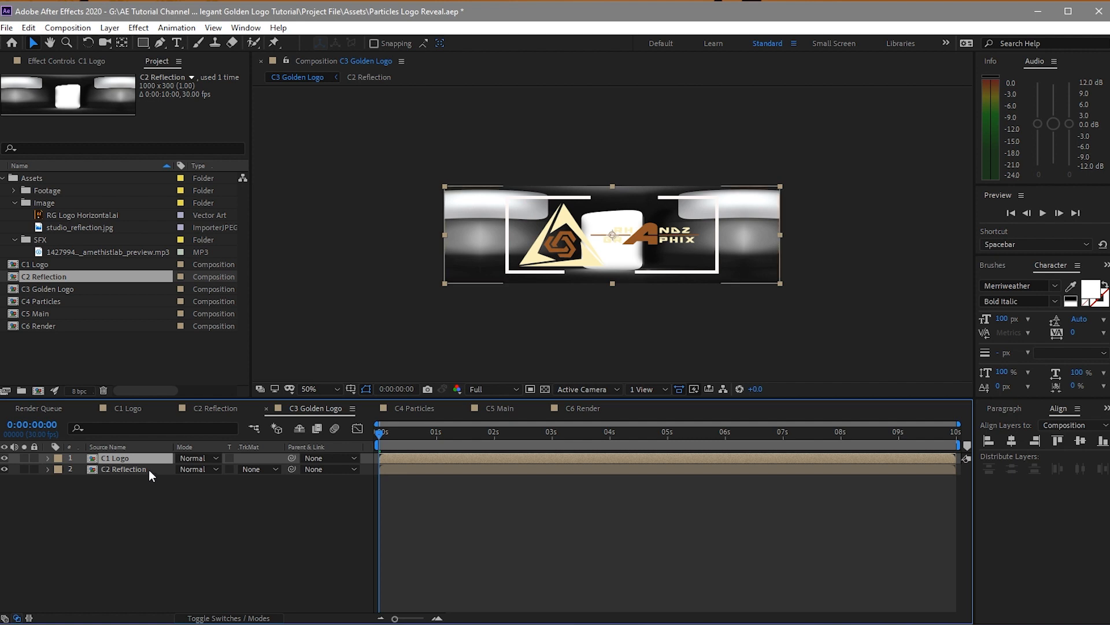
Step: Apply the CC Blobbylize effect to the C2 Reflection layer in C3 Golden Logo
click(148, 470)
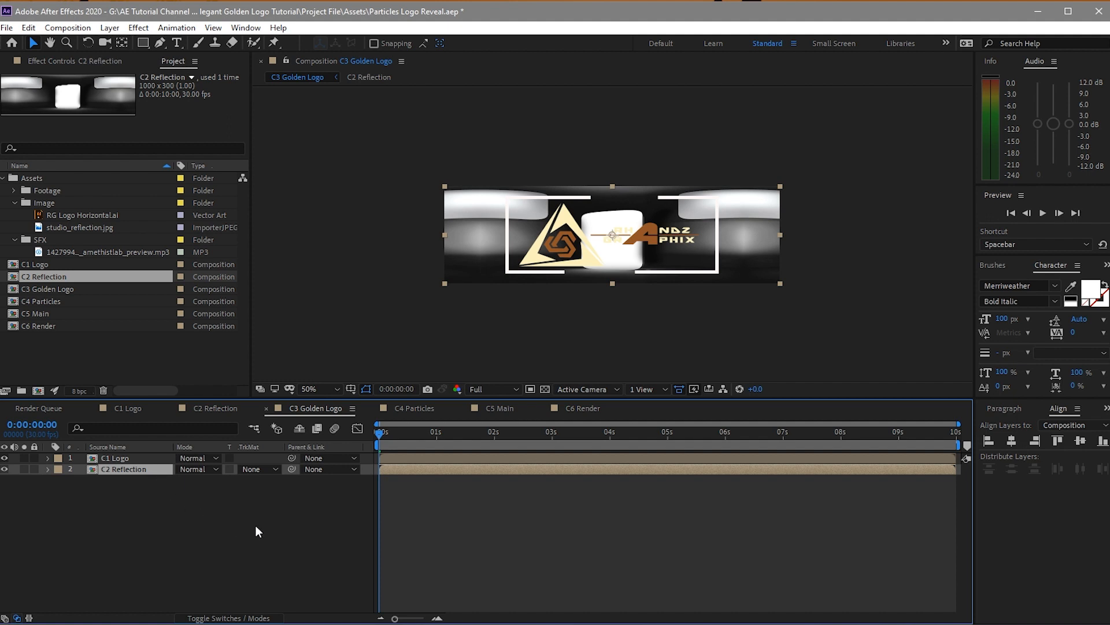
key(ctrl+space)
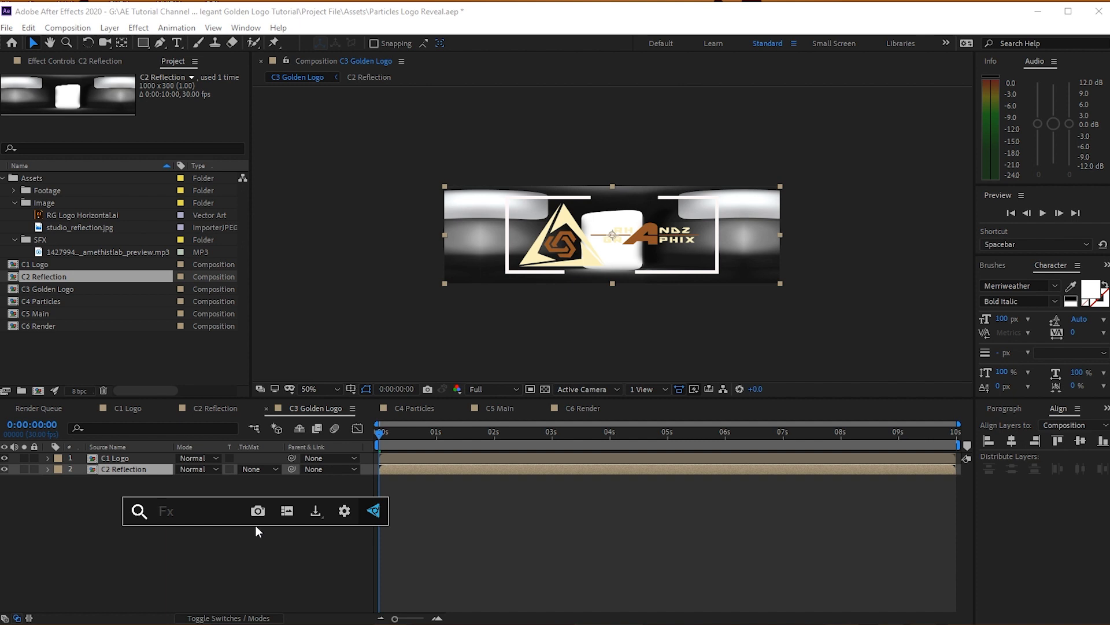
text(cc)
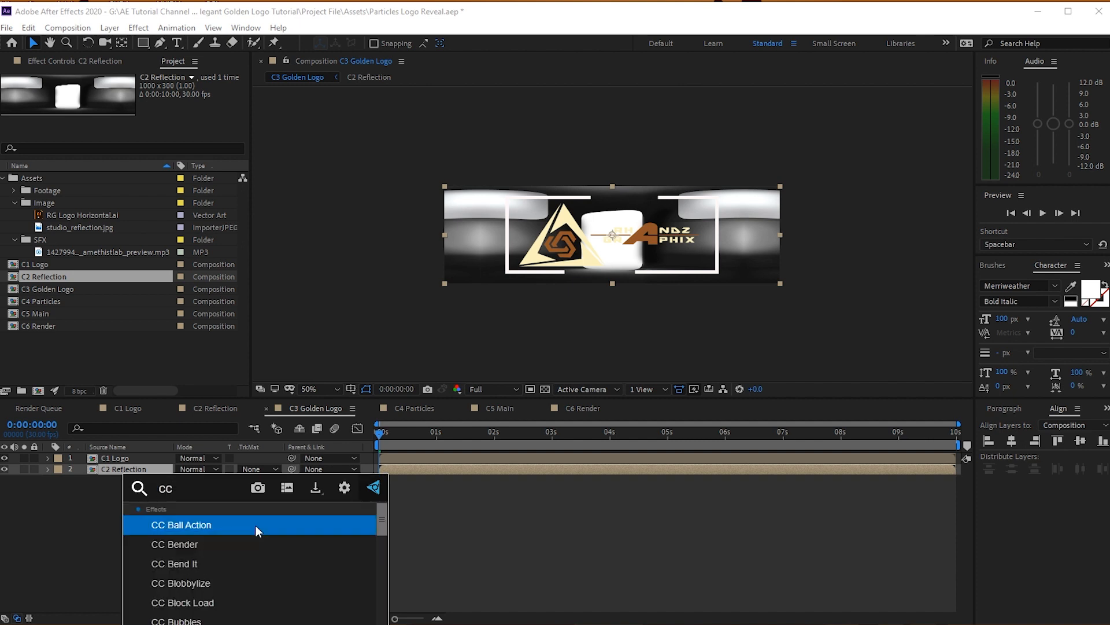
text( blo)
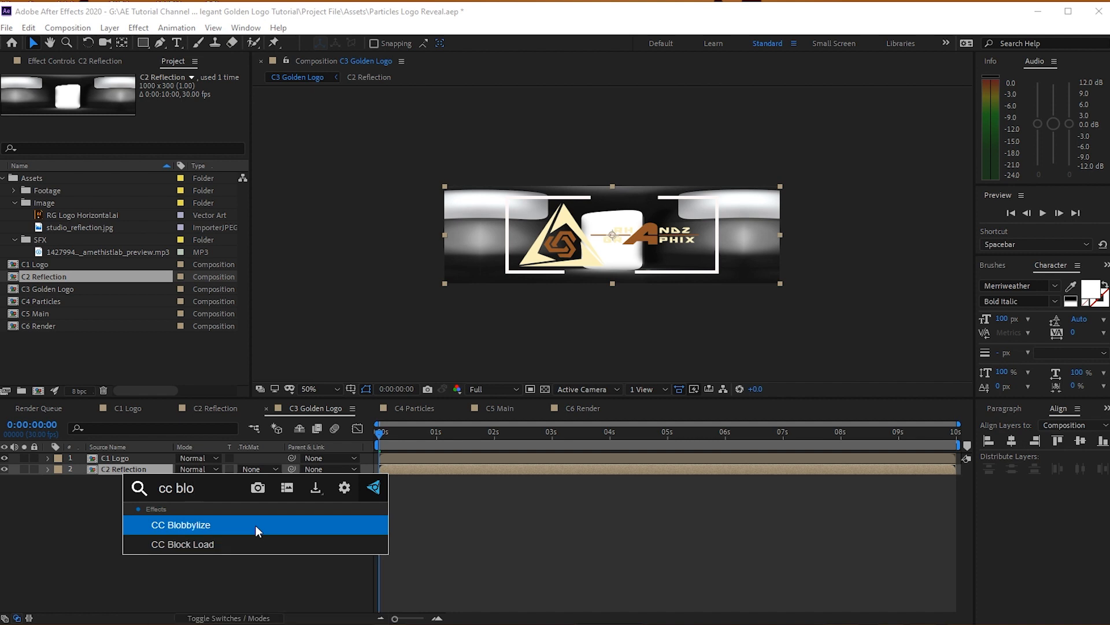
click(310, 525)
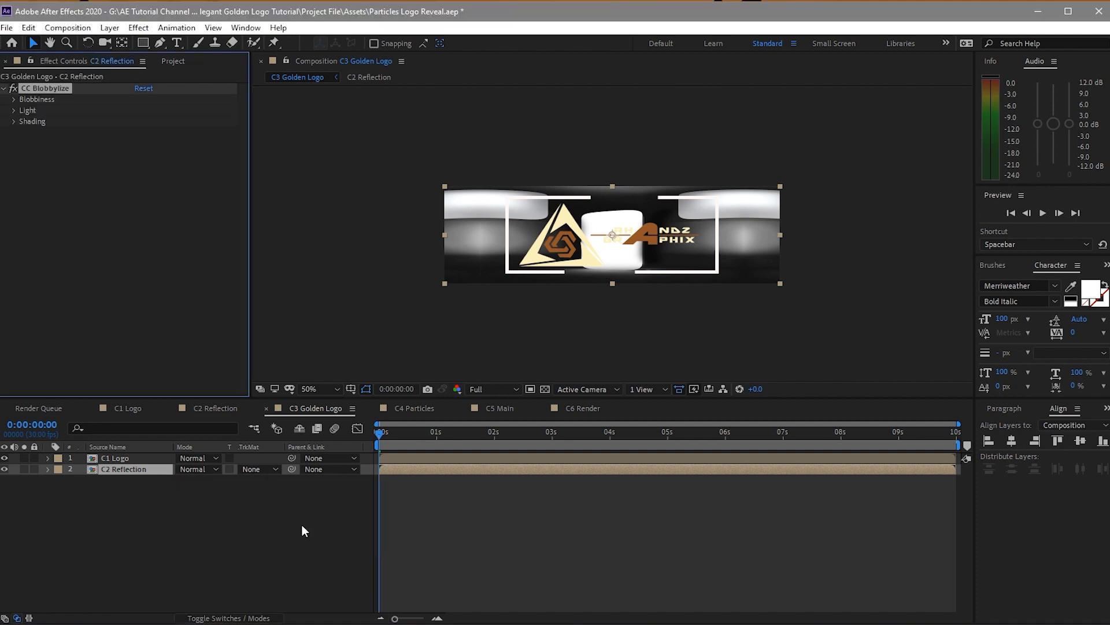
Step: Set CC Blobbylize's Blob Layer to C1 Logo and its Softness to 3
click(14, 99)
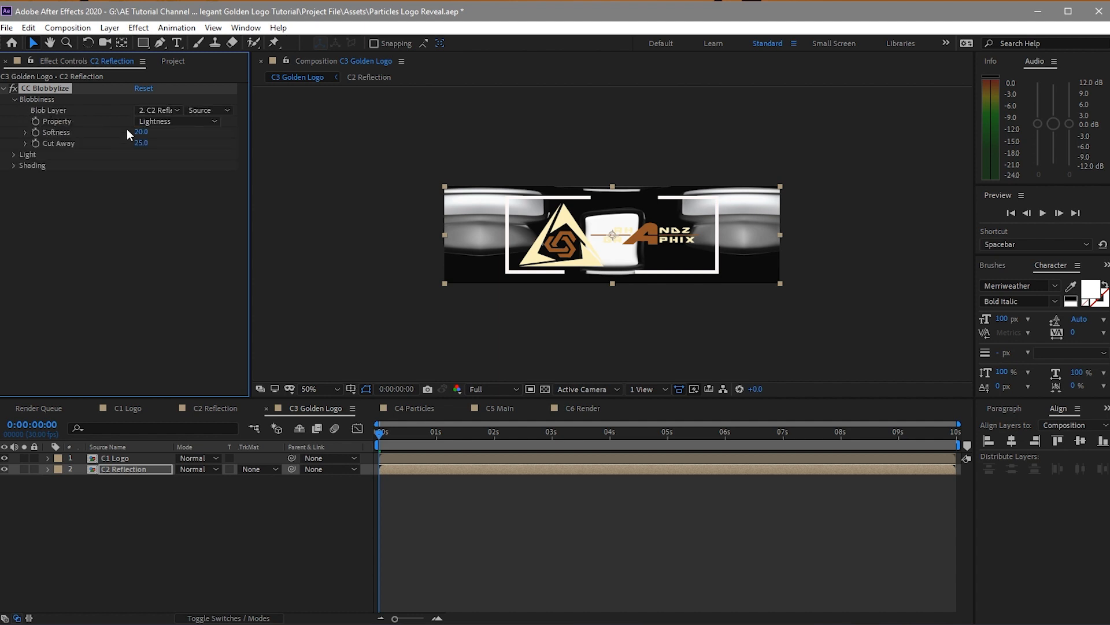
click(174, 109)
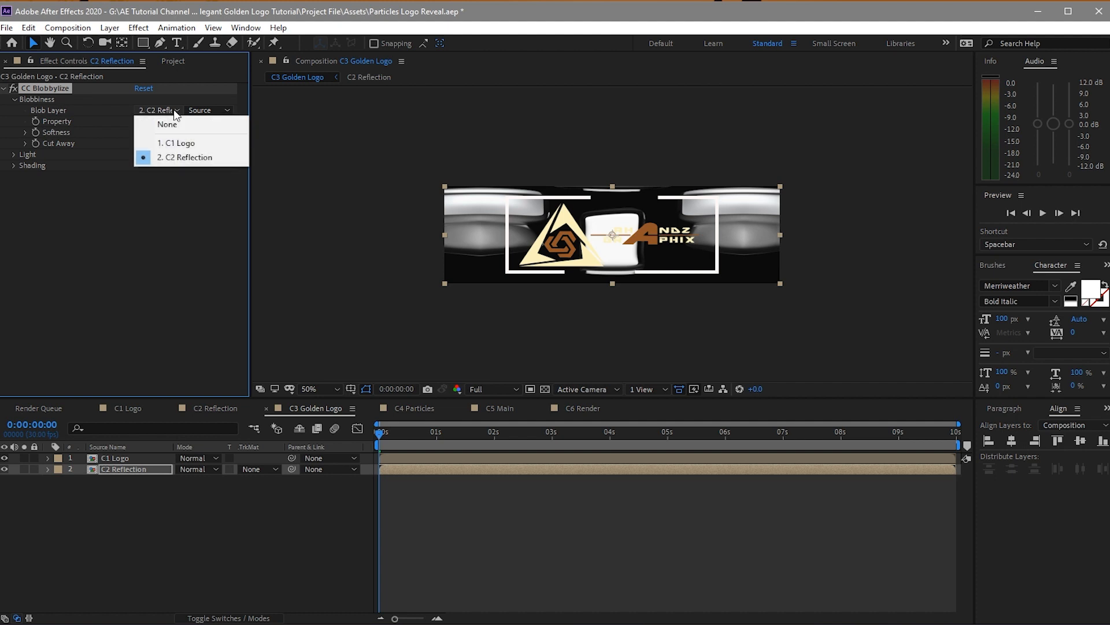
click(187, 142)
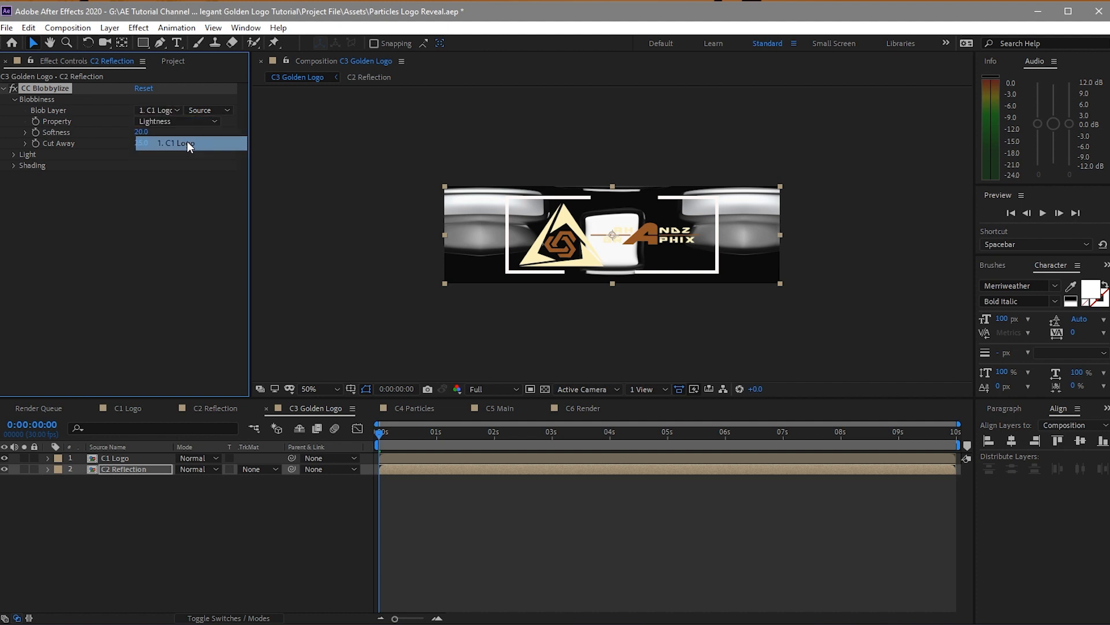
click(139, 132)
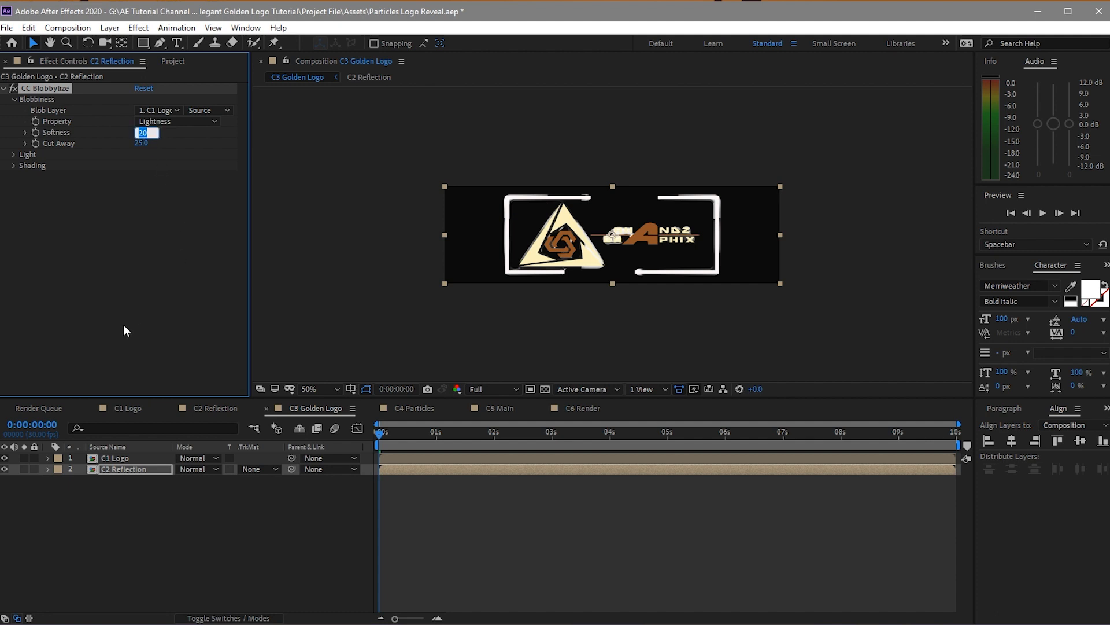
text(3)
click(117, 319)
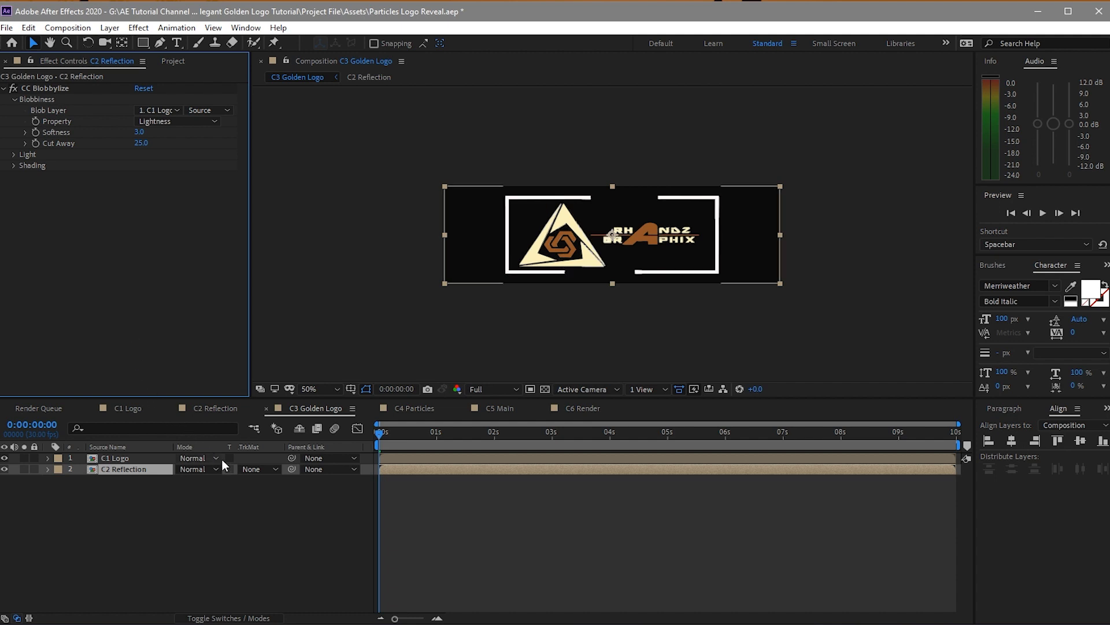
Step: Give the C2 Reflection layer an Alpha Matte from C1 Logo and set CC Blobbylize's Cut Away to 10
click(272, 470)
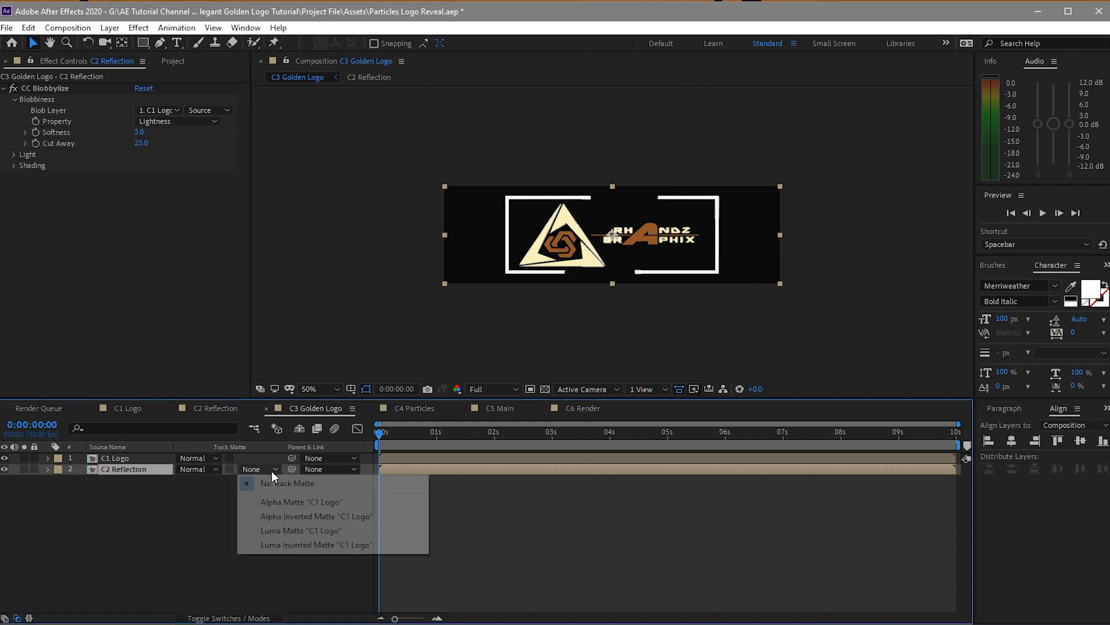
click(276, 505)
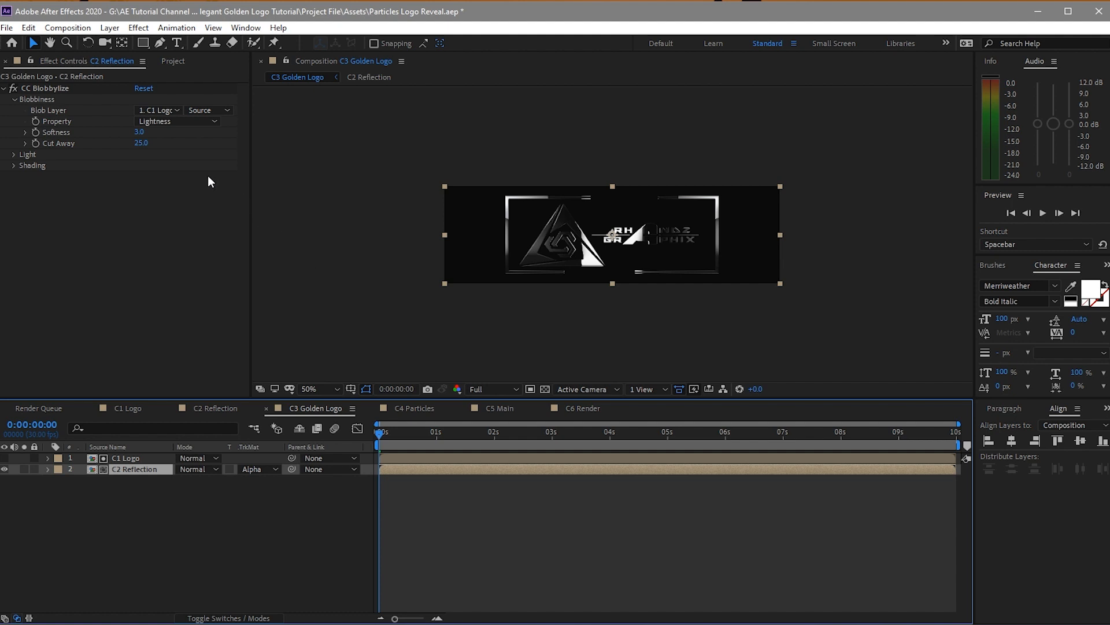
click(143, 143)
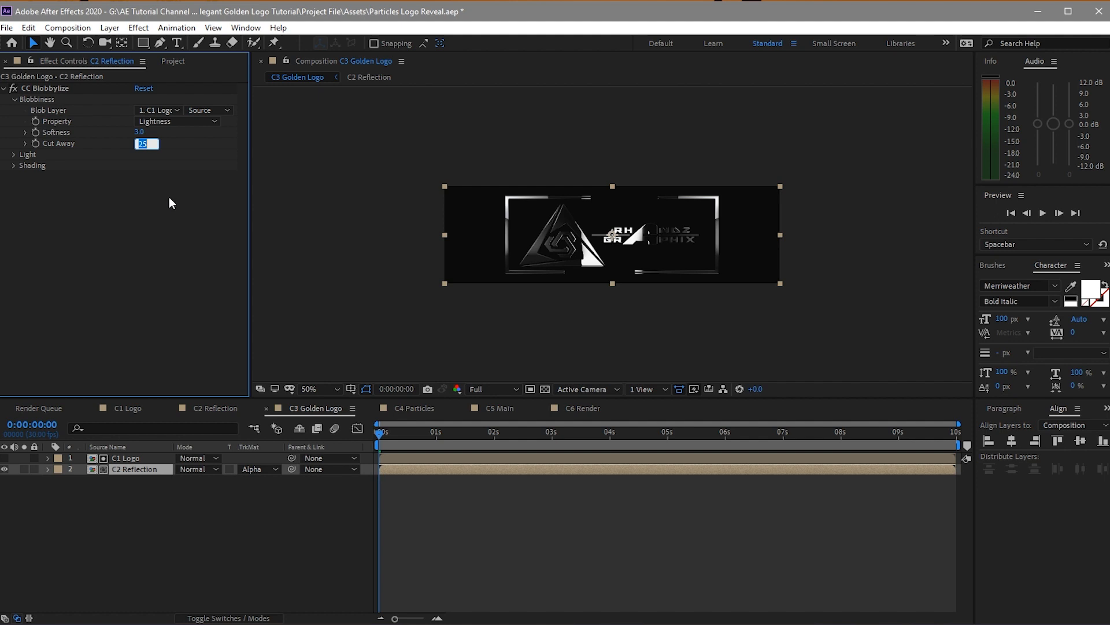
text(10)
key(Return)
Step: Apply the CC Glass effect to the C2 Reflection layer and order it before CC Blobbylize
key(ctrl+space)
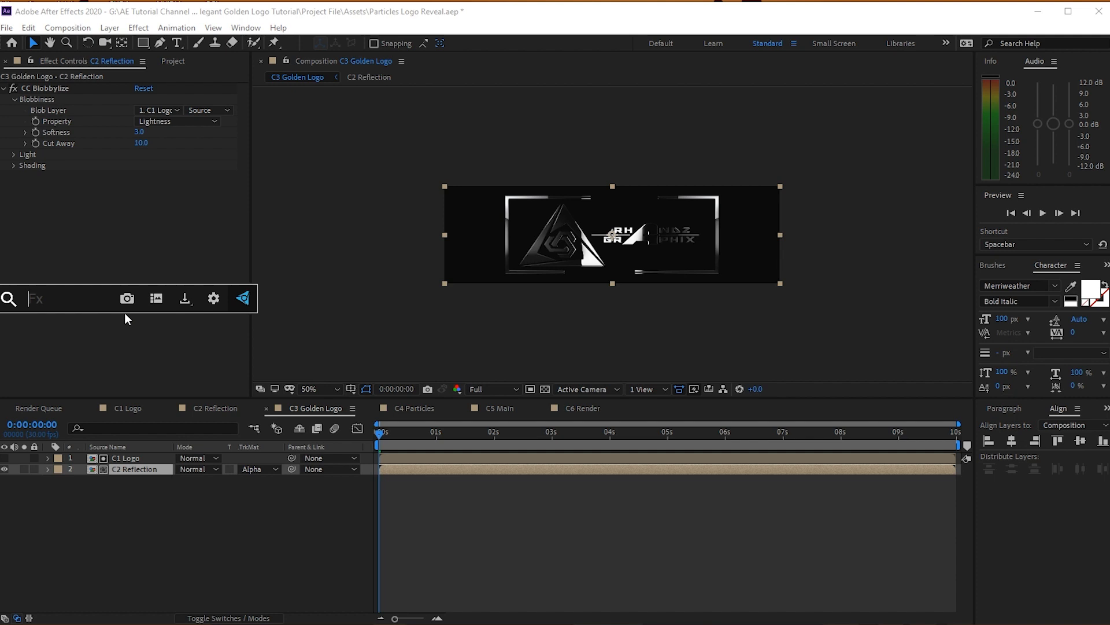
text(cc)
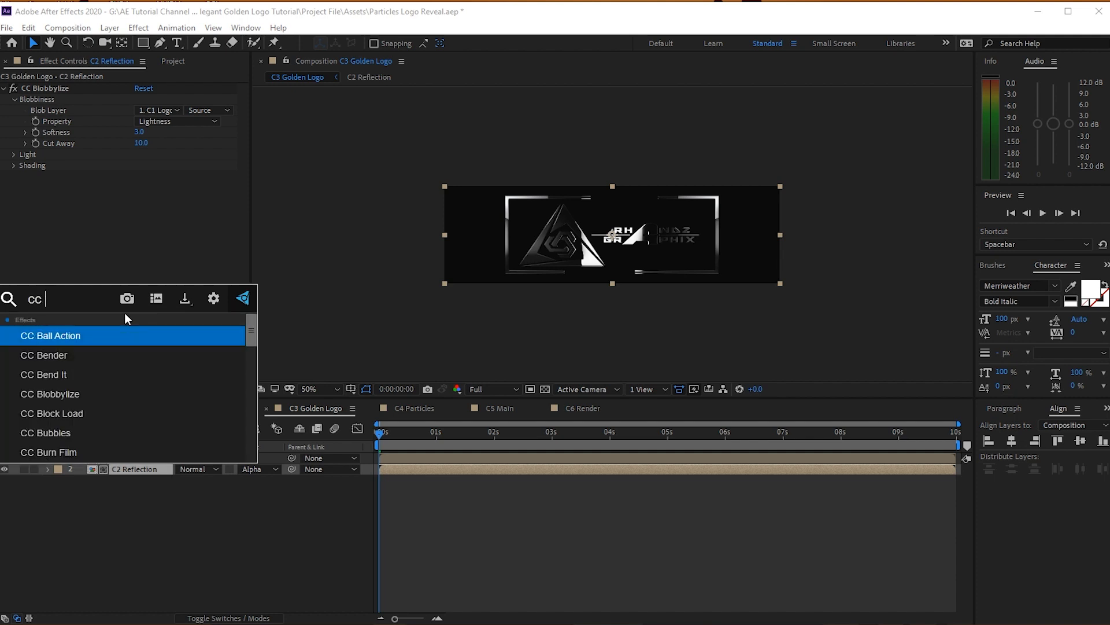
text( g)
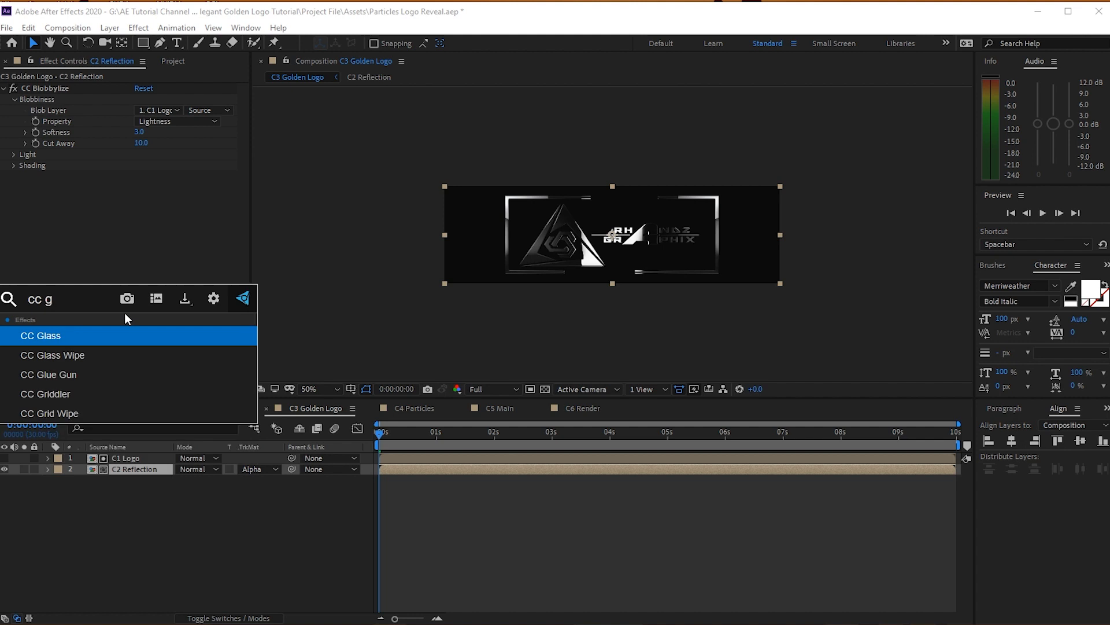
text(l)
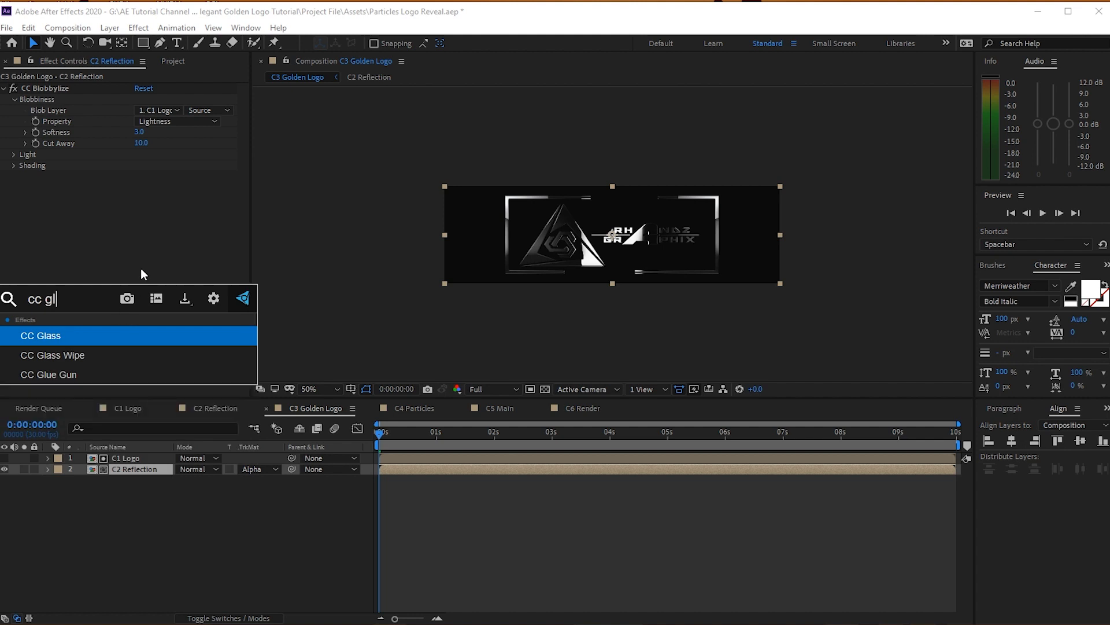
click(57, 337)
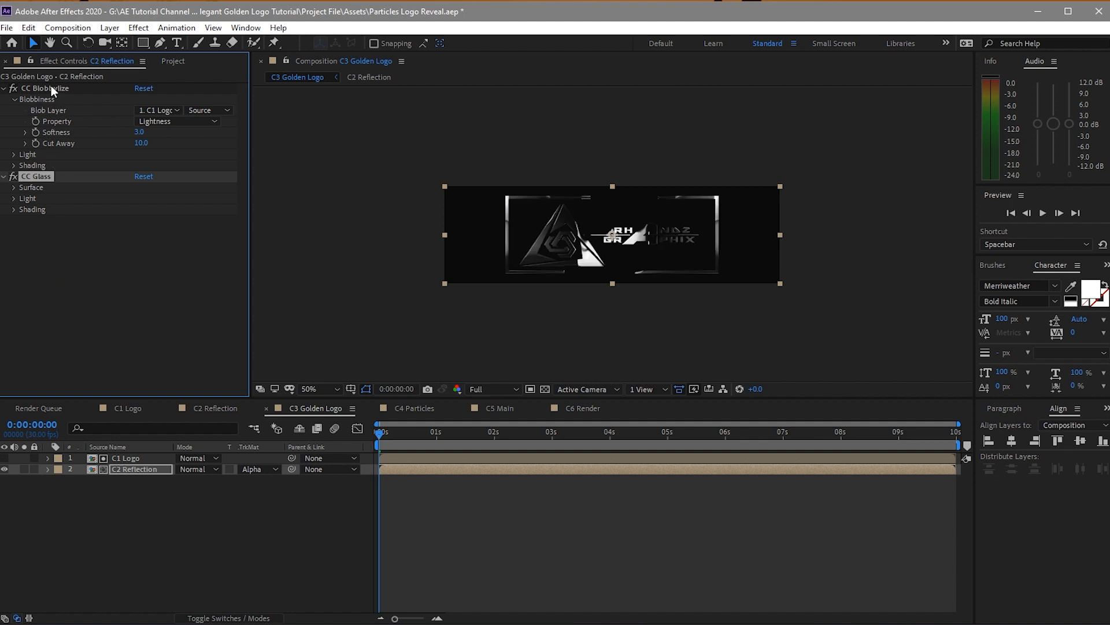
drag(51, 85, 109, 248)
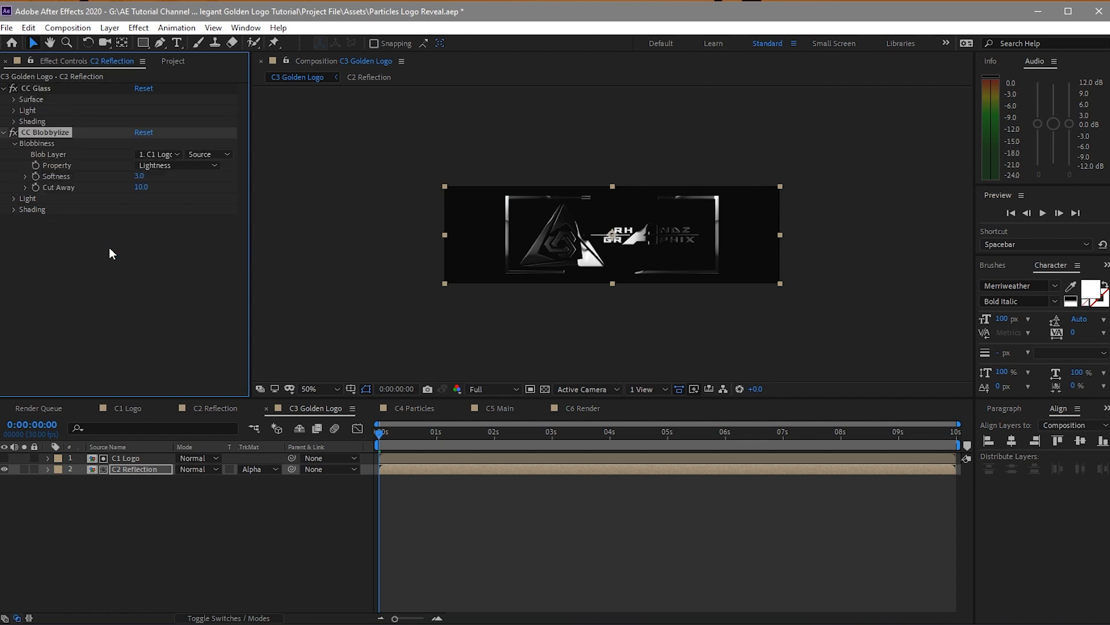
Step: Set CC Glass's Bump Map to C1 Logo, Softness to 45, Height to -47 and Displacement to -15
click(14, 100)
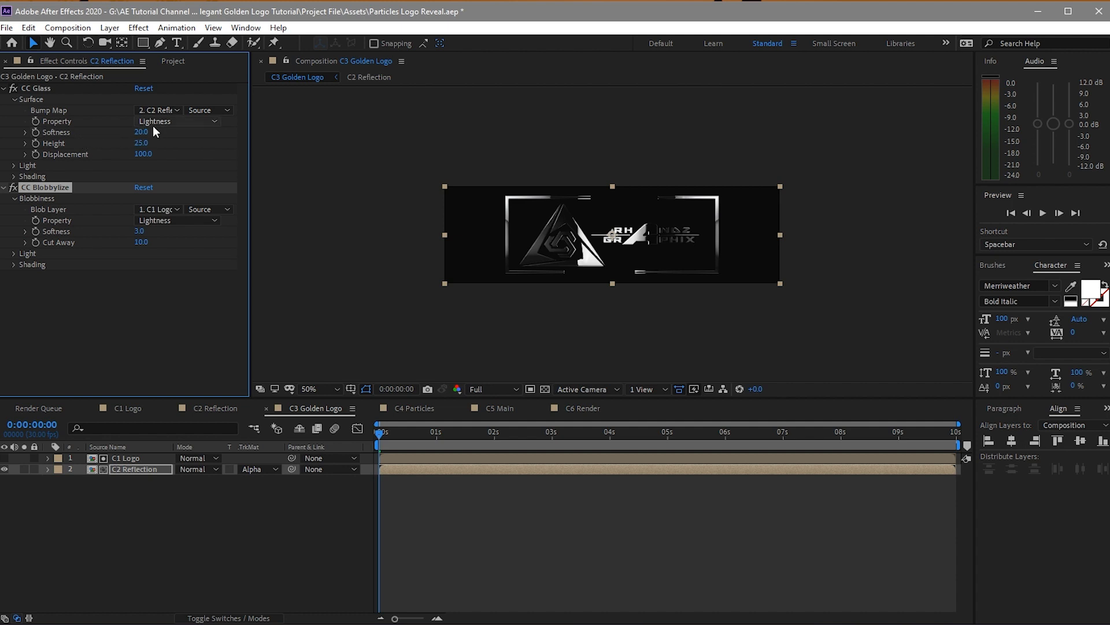
click(175, 111)
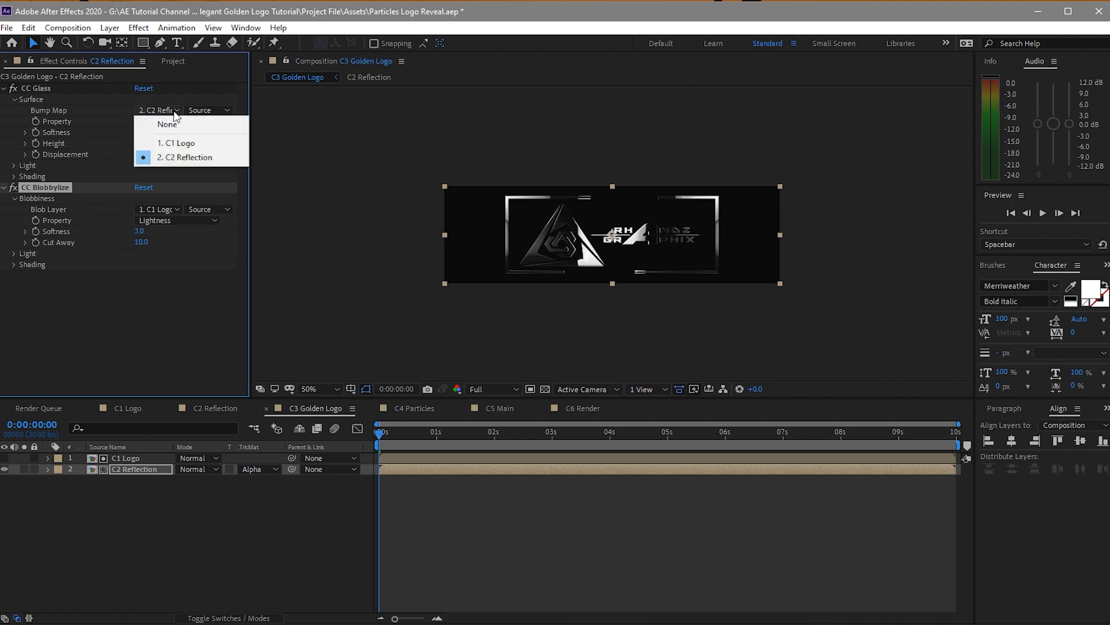
click(182, 142)
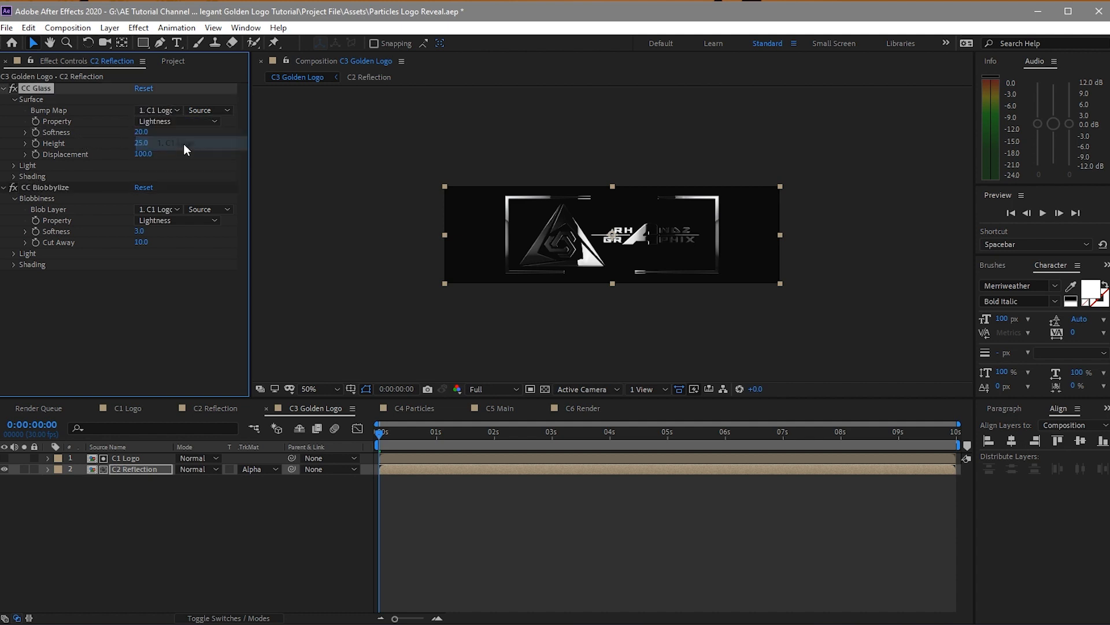
click(140, 132)
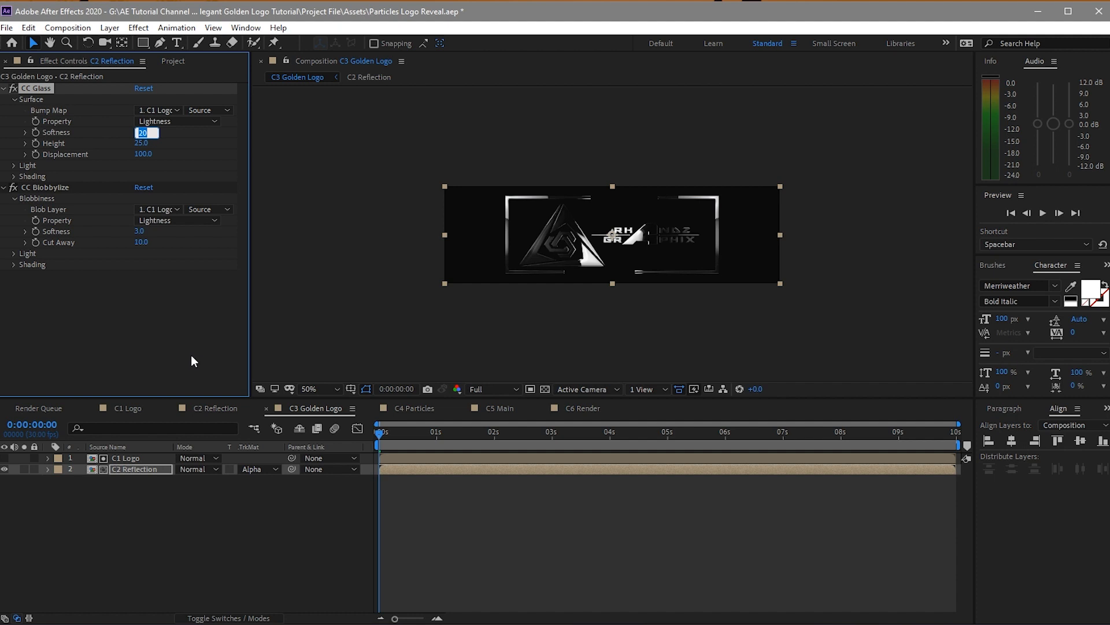
text(45)
click(139, 144)
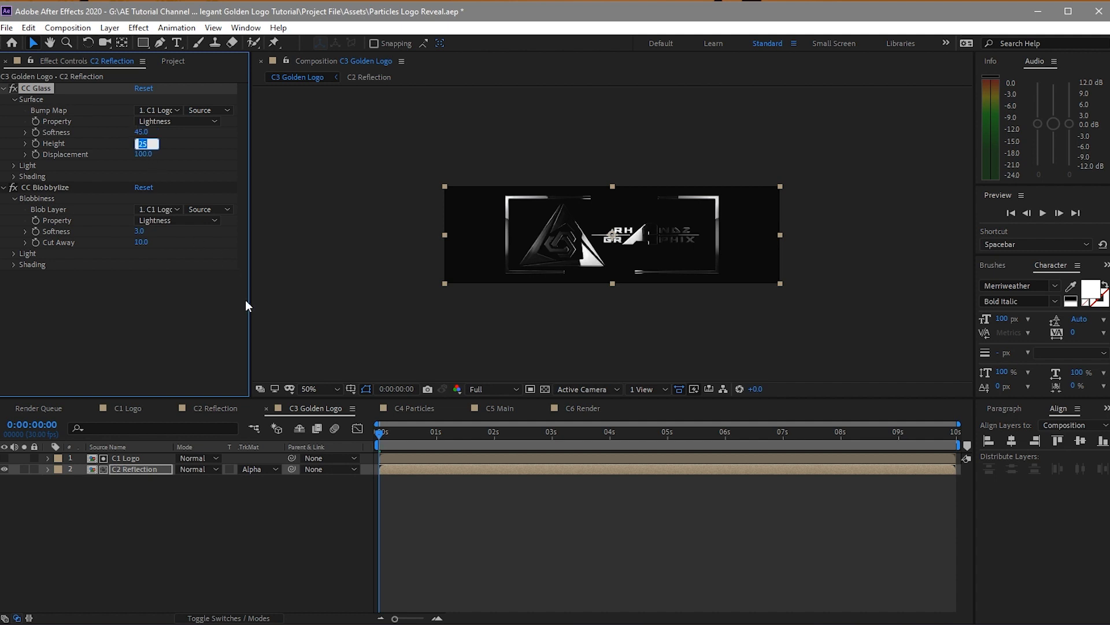
text(-47)
key(Tab)
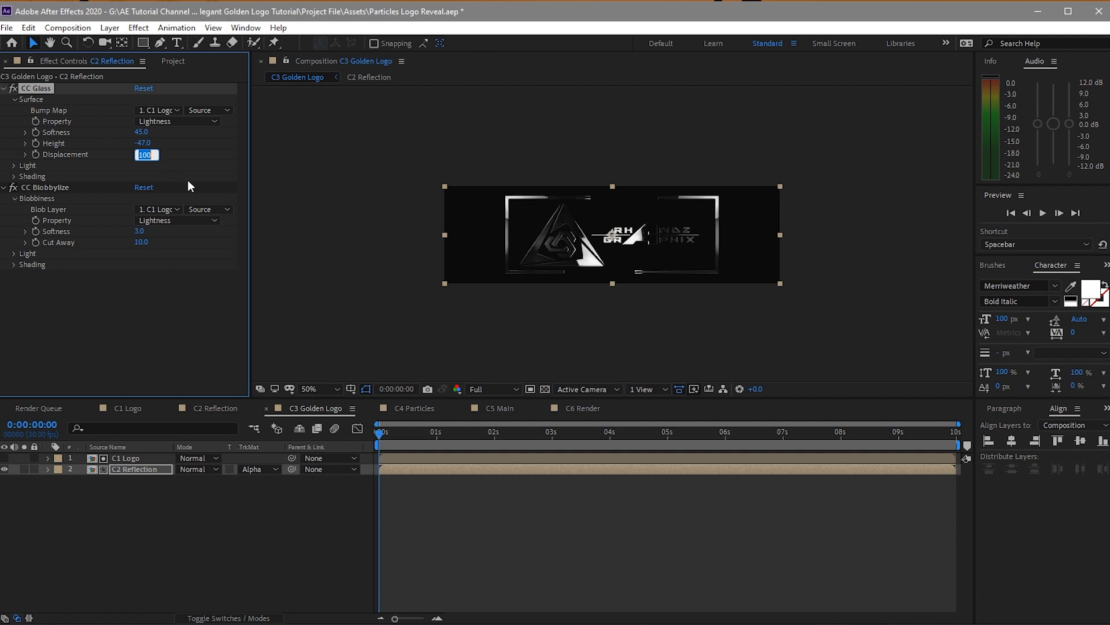
text(-15)
click(215, 332)
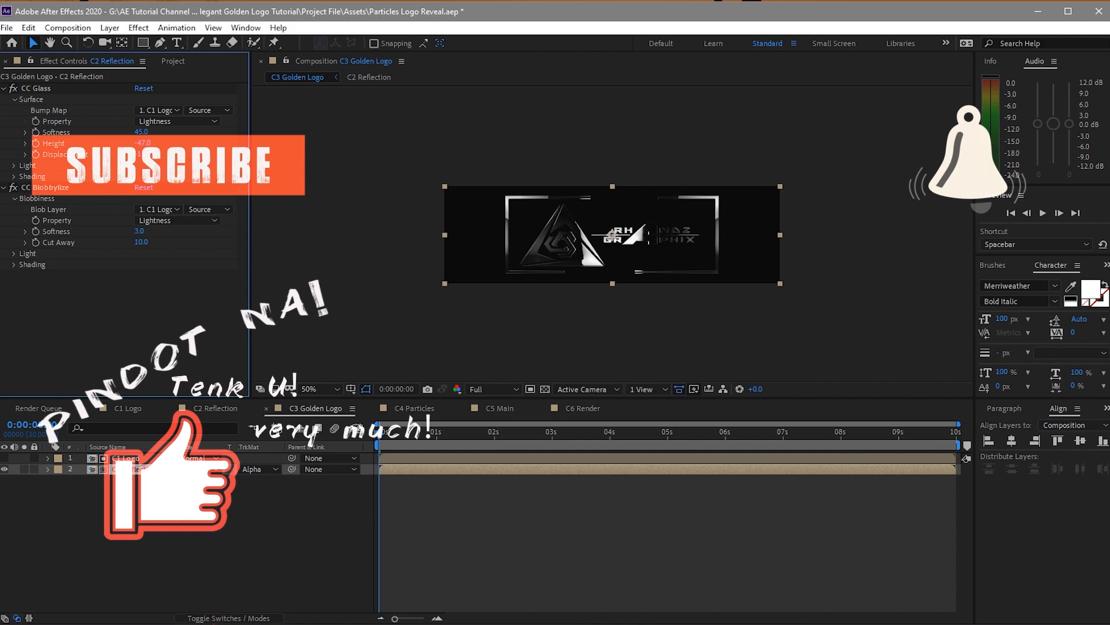
Step: Add two new adjustment layers to the C3 Golden Logo composition
click(109, 28)
mouse_move(144, 47)
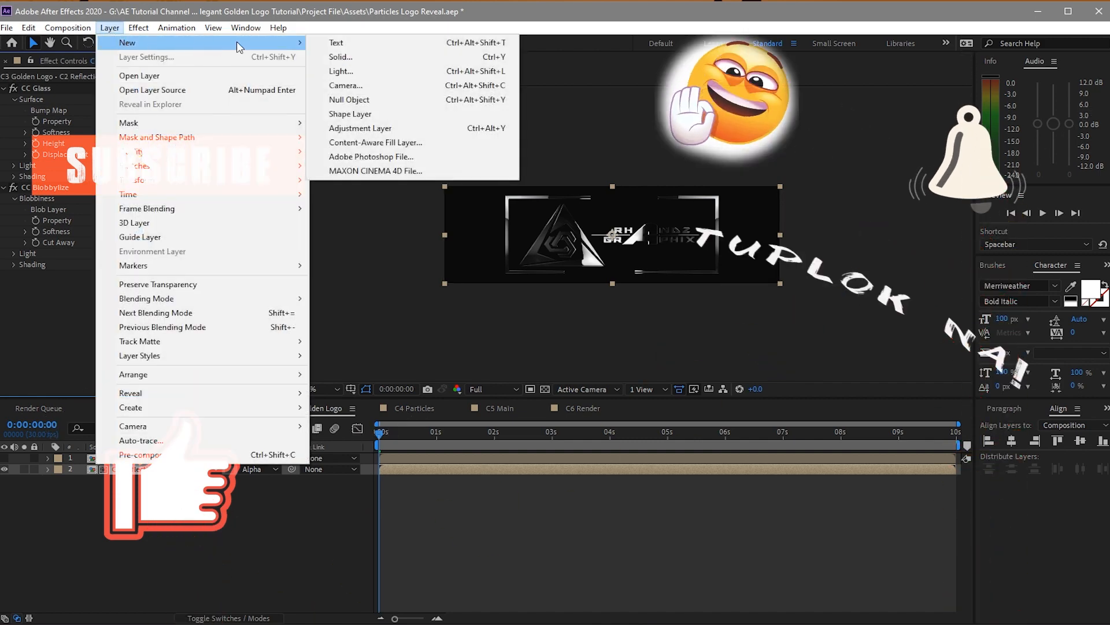
click(369, 128)
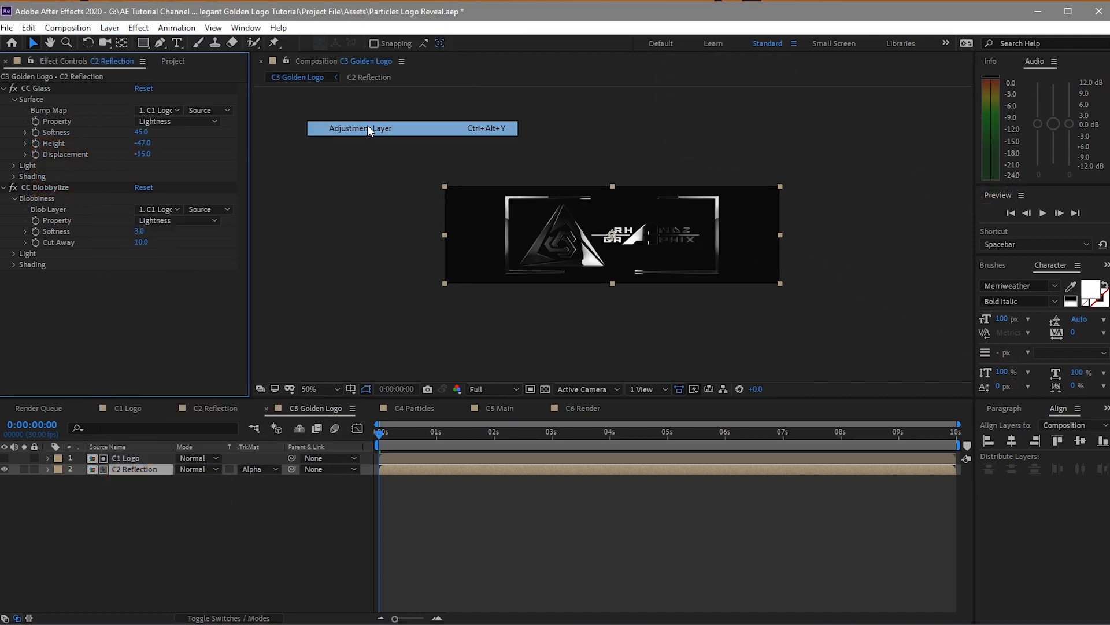
click(110, 28)
mouse_move(246, 49)
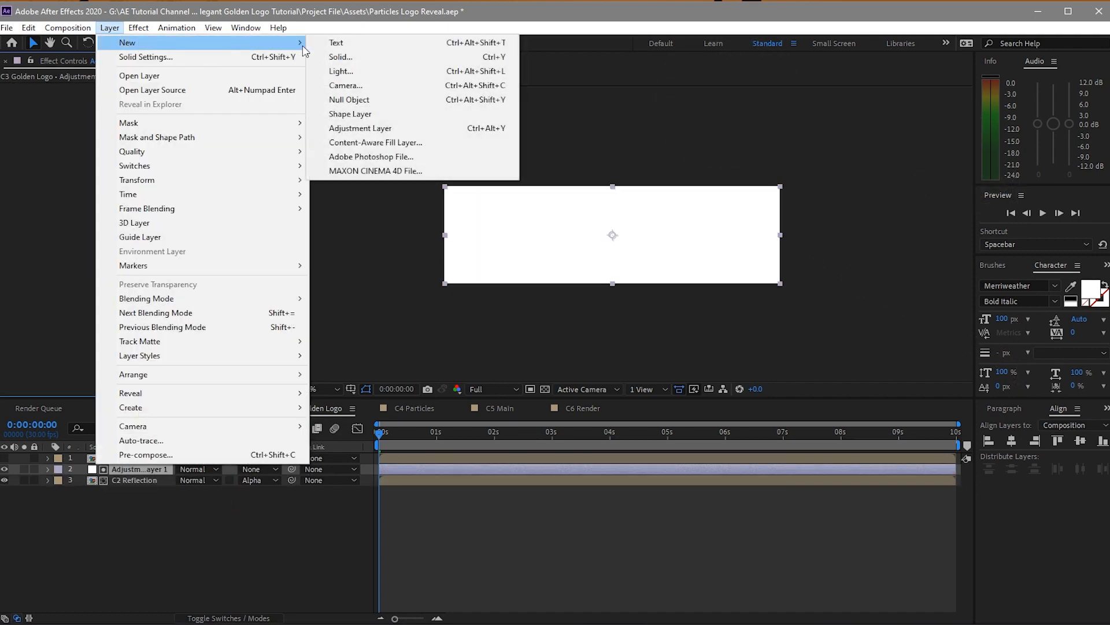
click(357, 129)
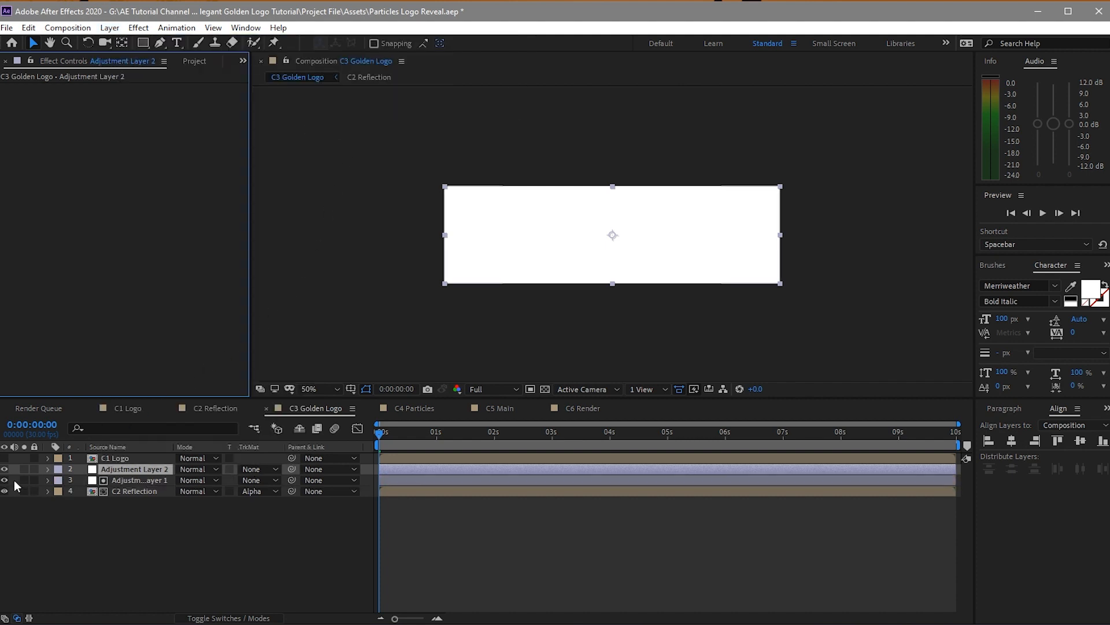
Step: Move both adjustment layers above C1 Logo with Adjustment Layer 2 on top, and hide Adjustment Layer 2
drag(104, 472, 98, 454)
click(99, 458)
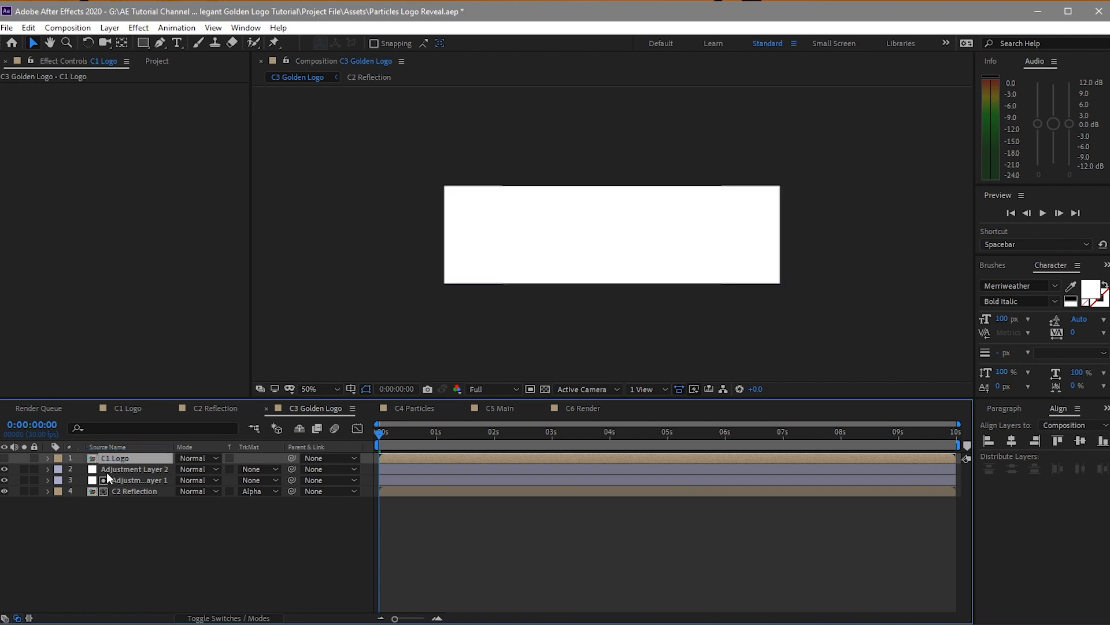
click(107, 472)
key(ctrl+])
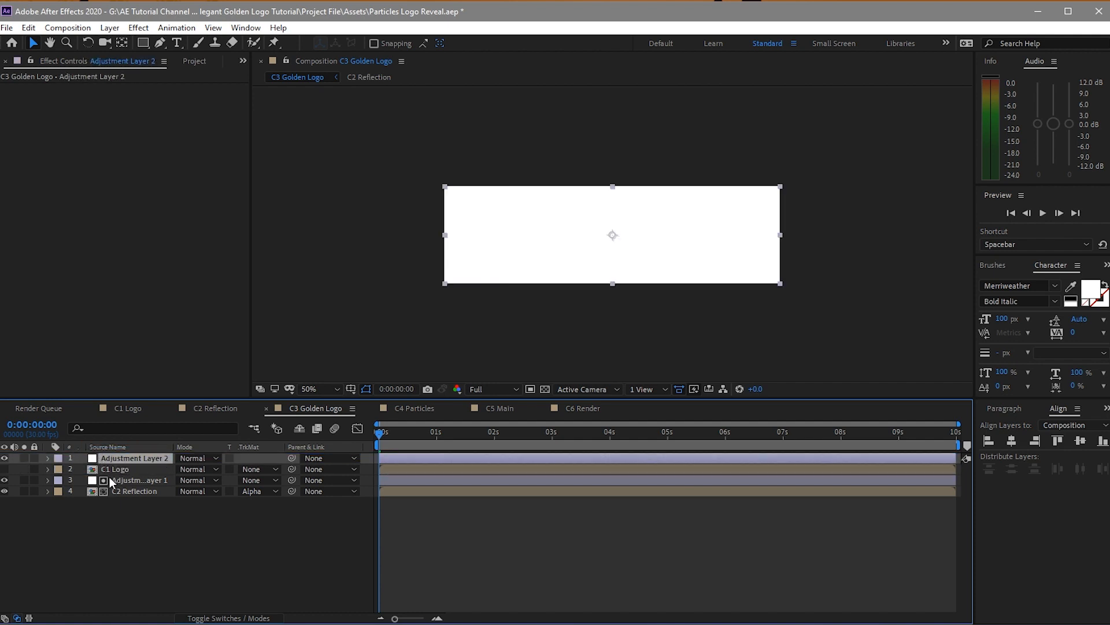
drag(110, 478, 105, 461)
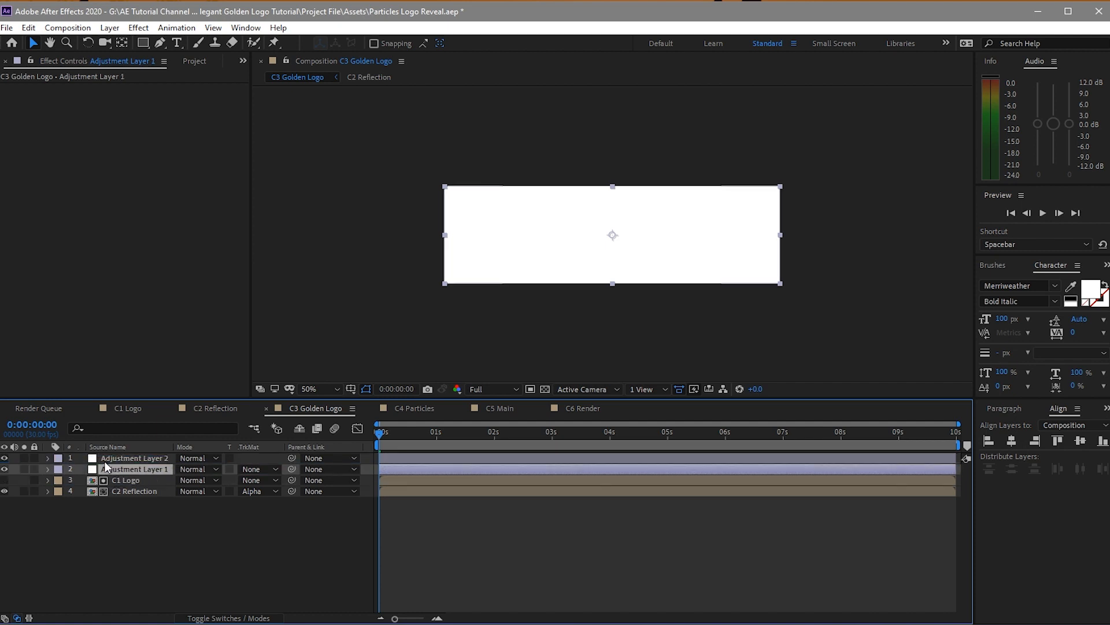
click(4, 458)
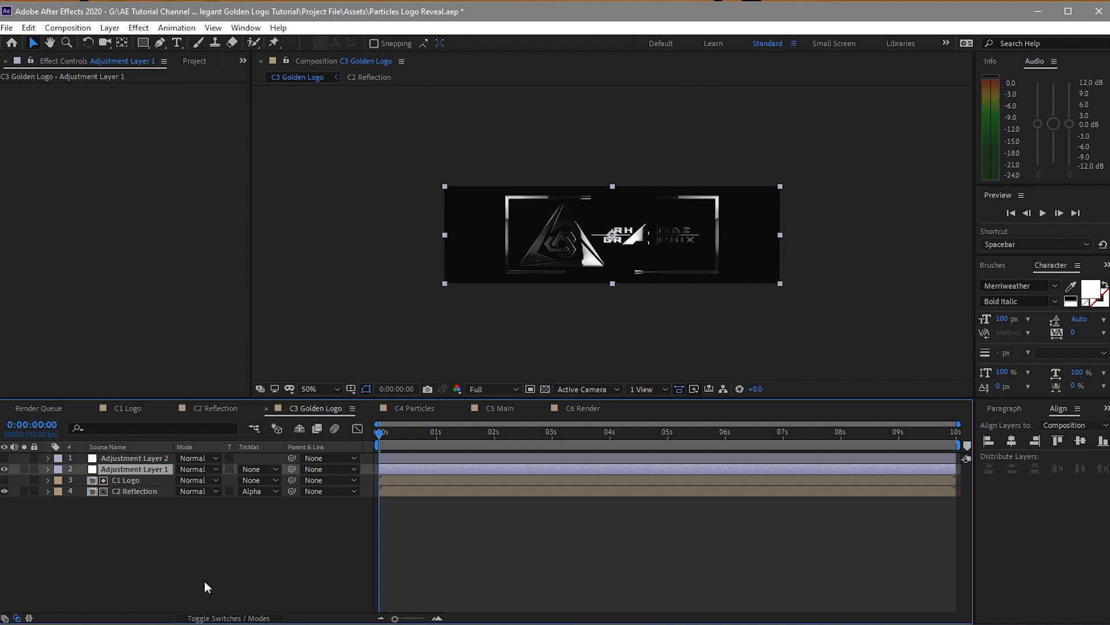
Step: Apply the Curves effect to Adjustment Layer 1 and raise the midpoint of its RGB curve slightly
key(ctrl+space)
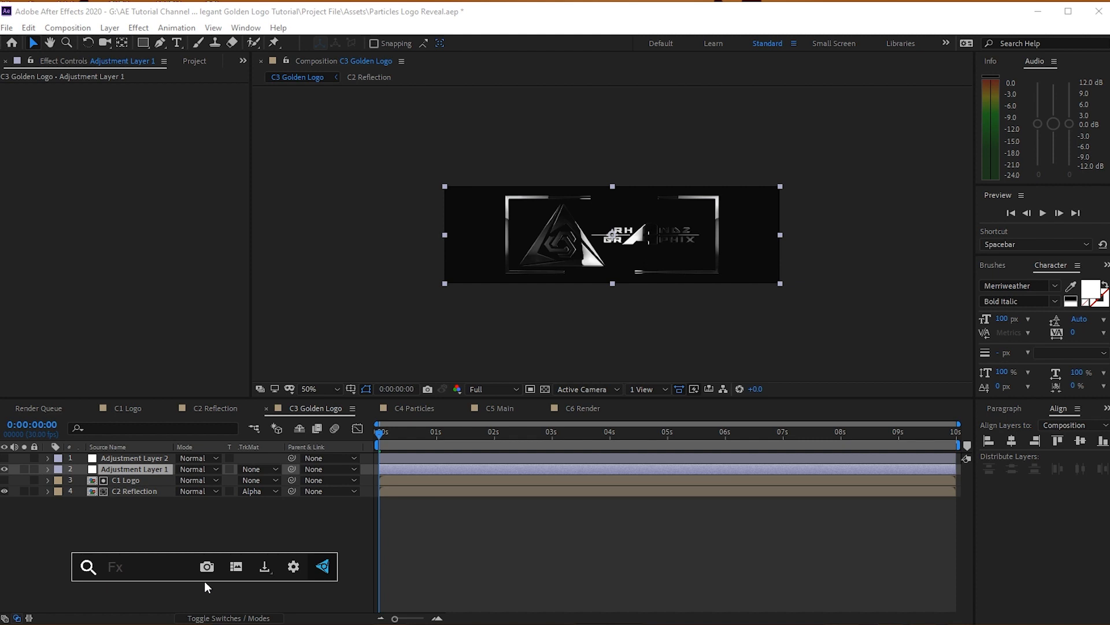
text(cur)
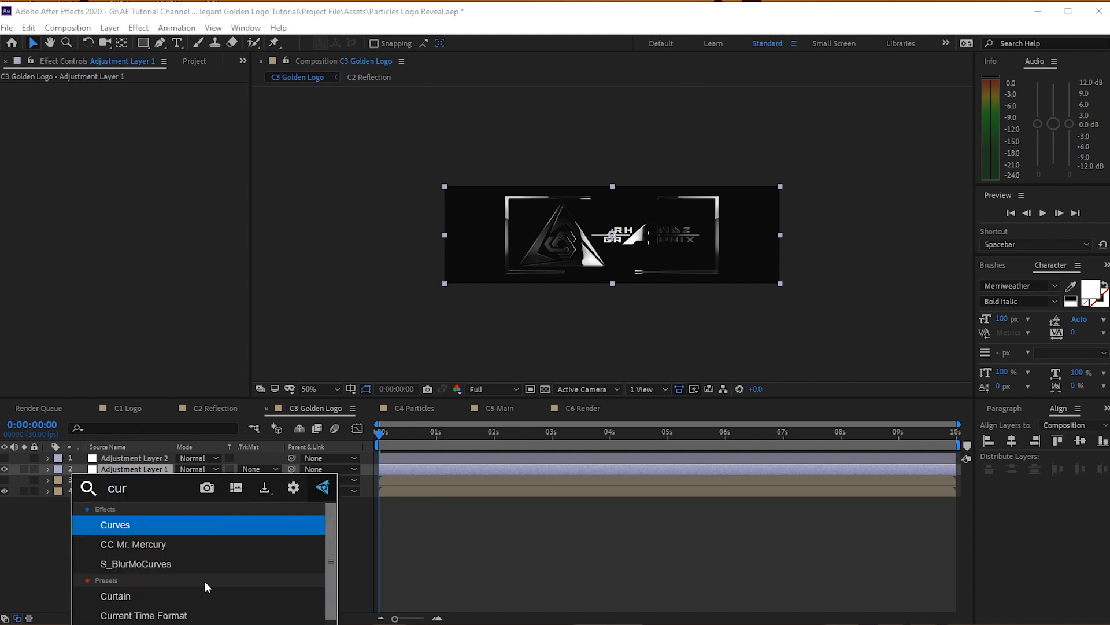
click(180, 521)
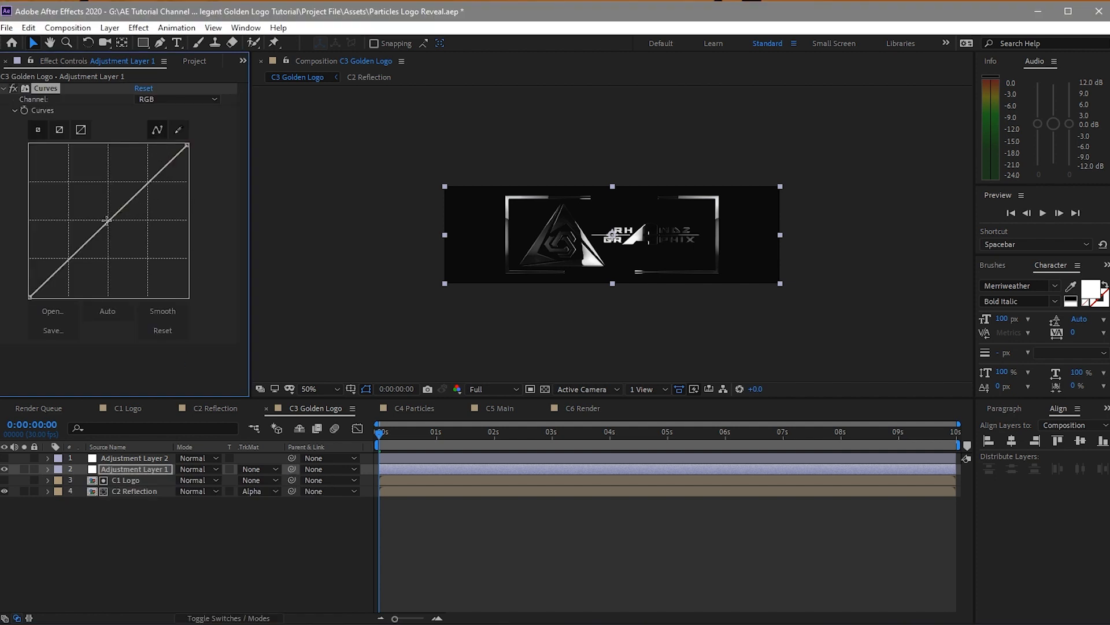
drag(107, 220, 104, 218)
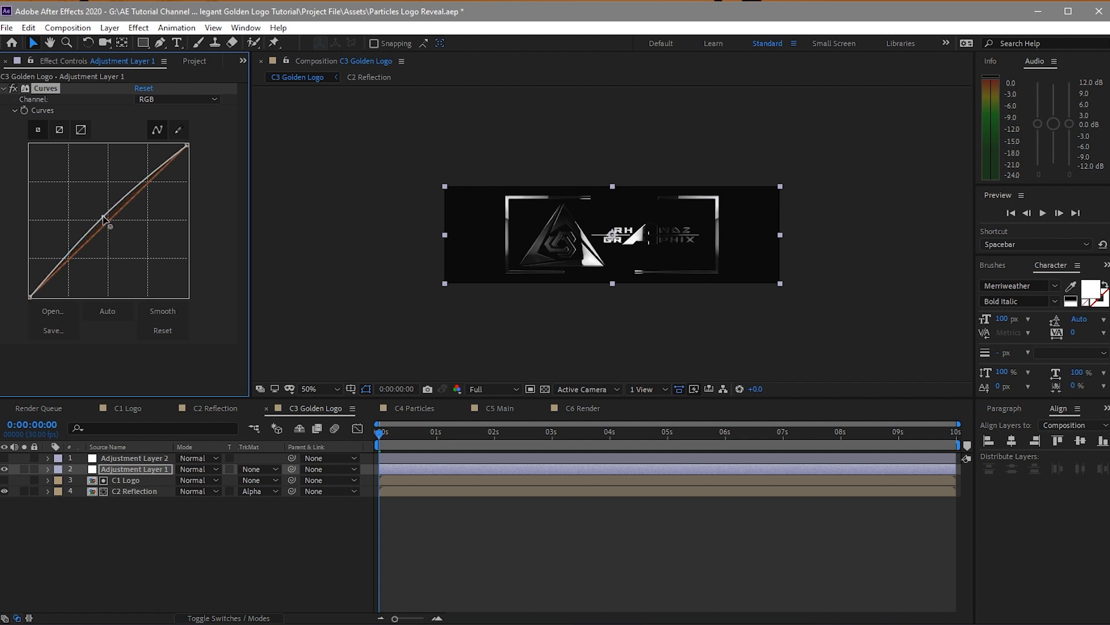
Step: Raise the midtones of the Red curve strongly and those of the Green curve a little less
click(214, 99)
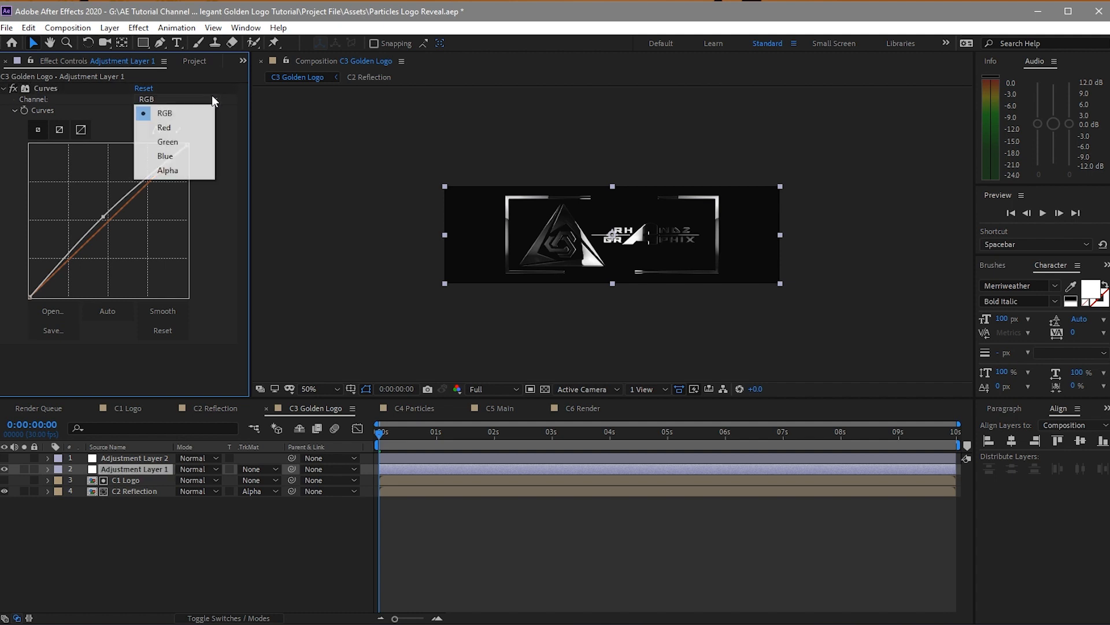
click(172, 131)
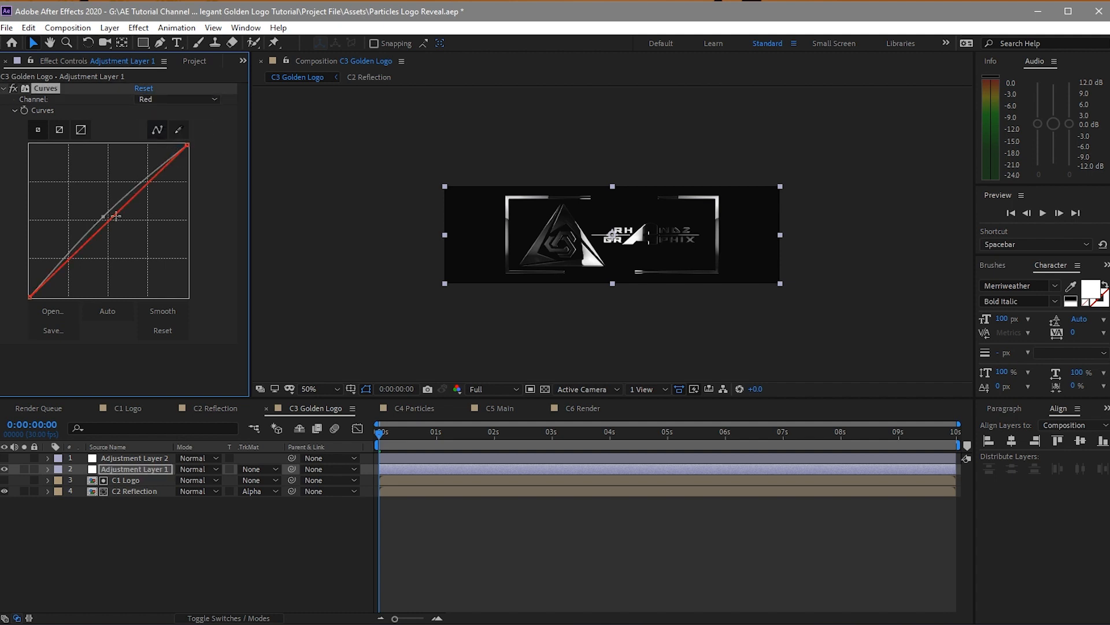
drag(110, 219, 84, 201)
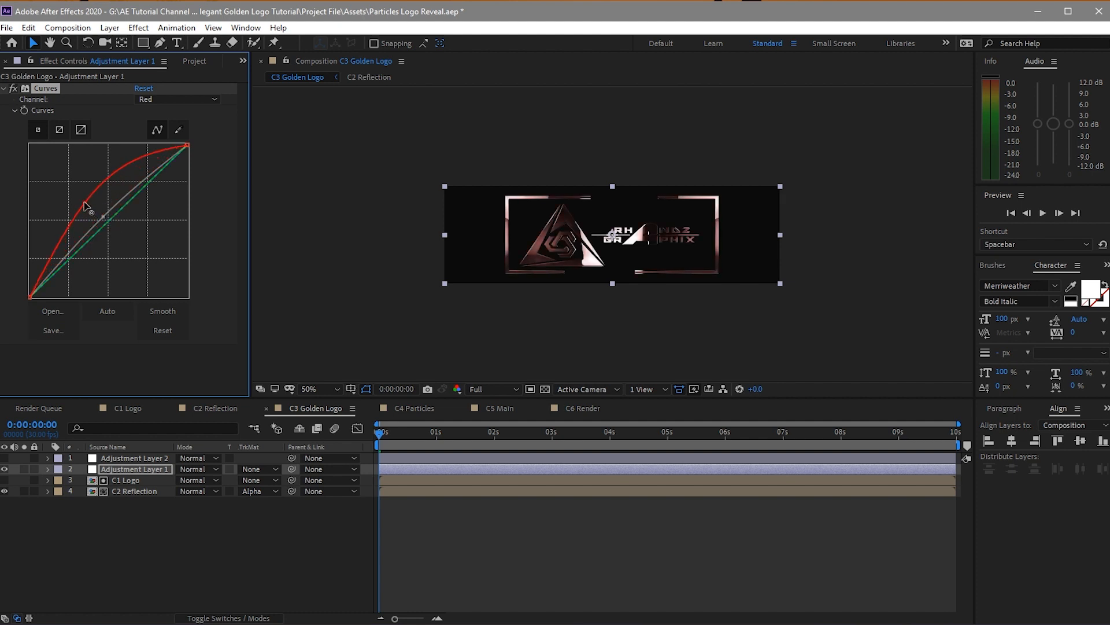
click(201, 99)
click(180, 142)
drag(114, 219, 96, 200)
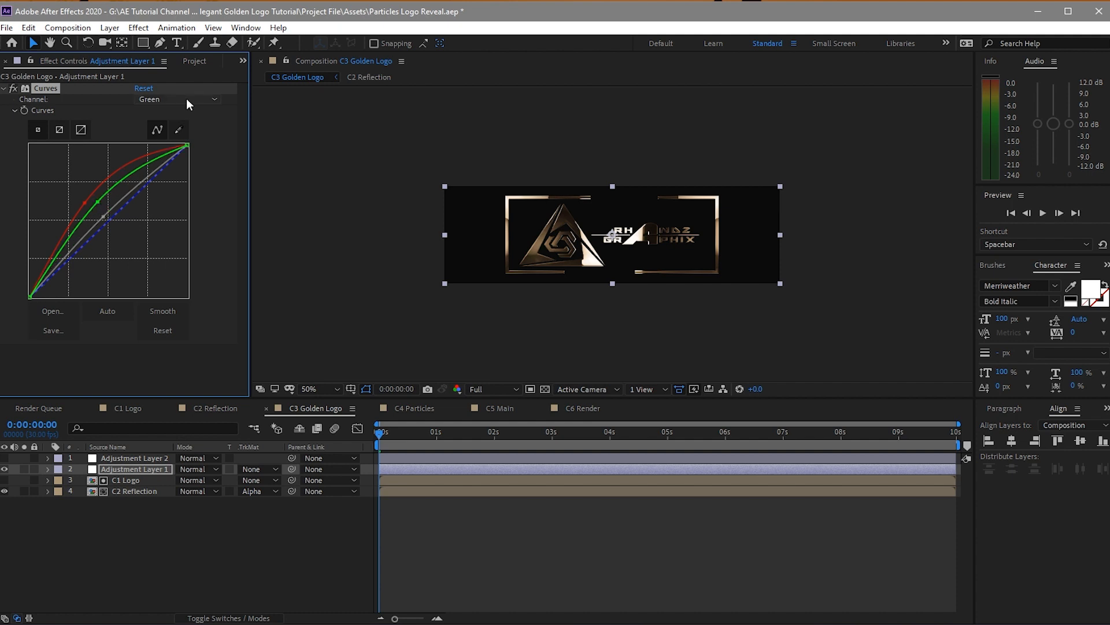
Step: Lower the midpoint of the Blue curve slightly to give the logo a golden tint
click(212, 98)
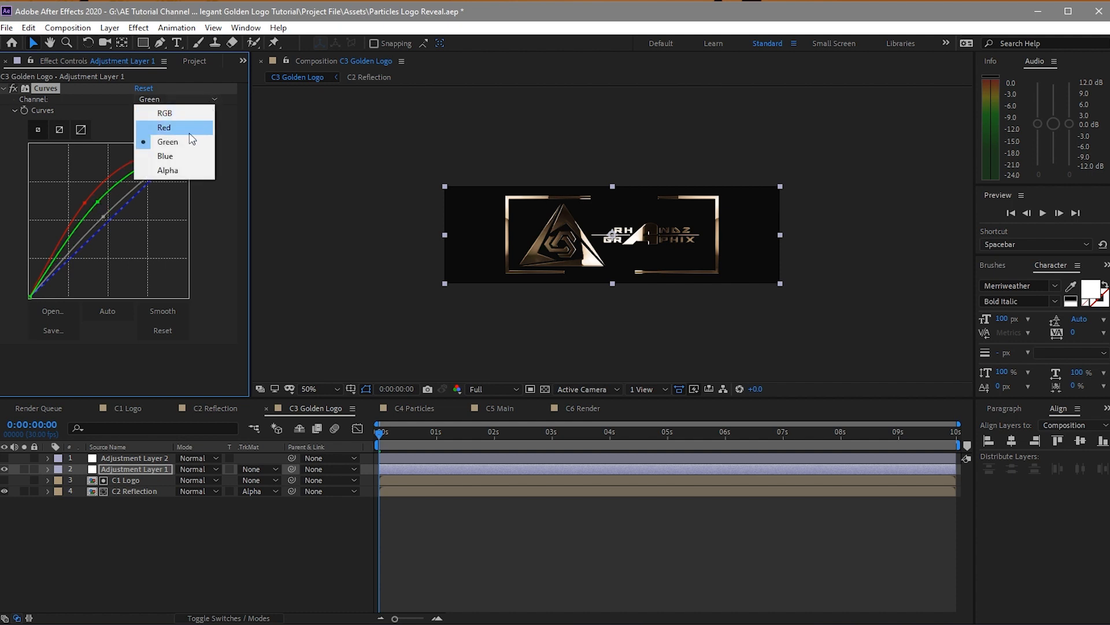
click(172, 153)
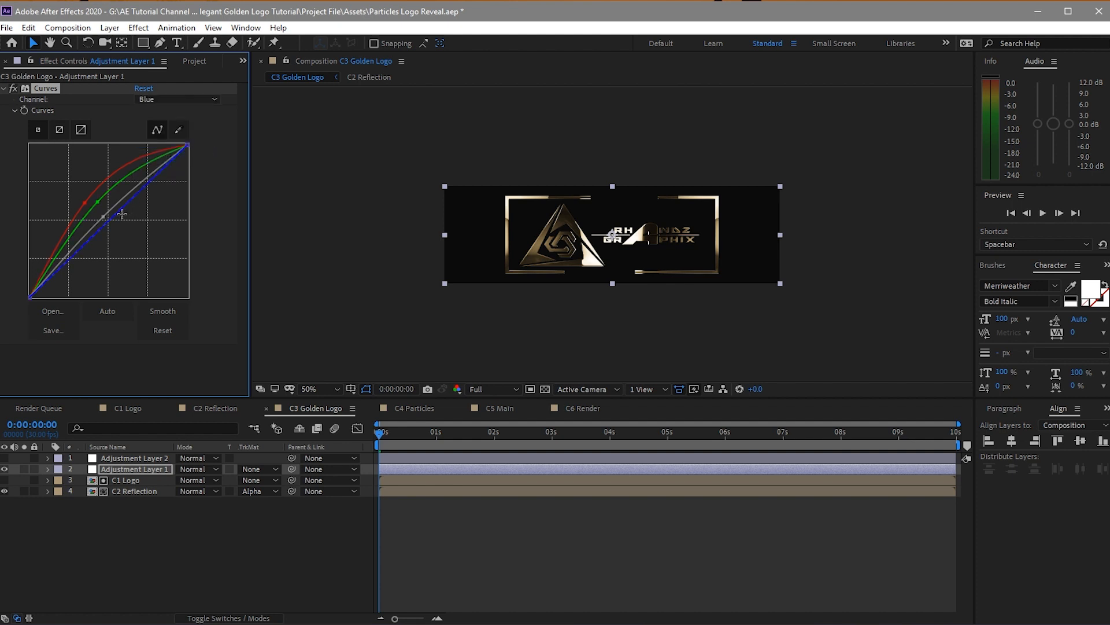
drag(114, 217, 118, 230)
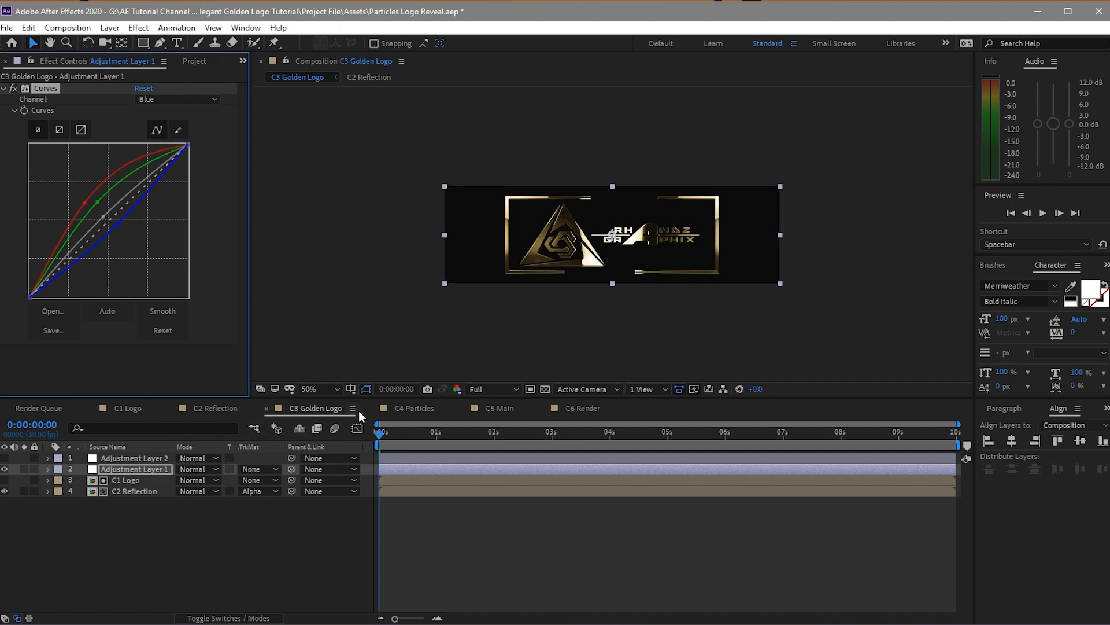
Step: Place Particle_1.mov through Particle_4.mov from the Footage folder in the C4 Particles composition and set their blending mode to Add
click(401, 408)
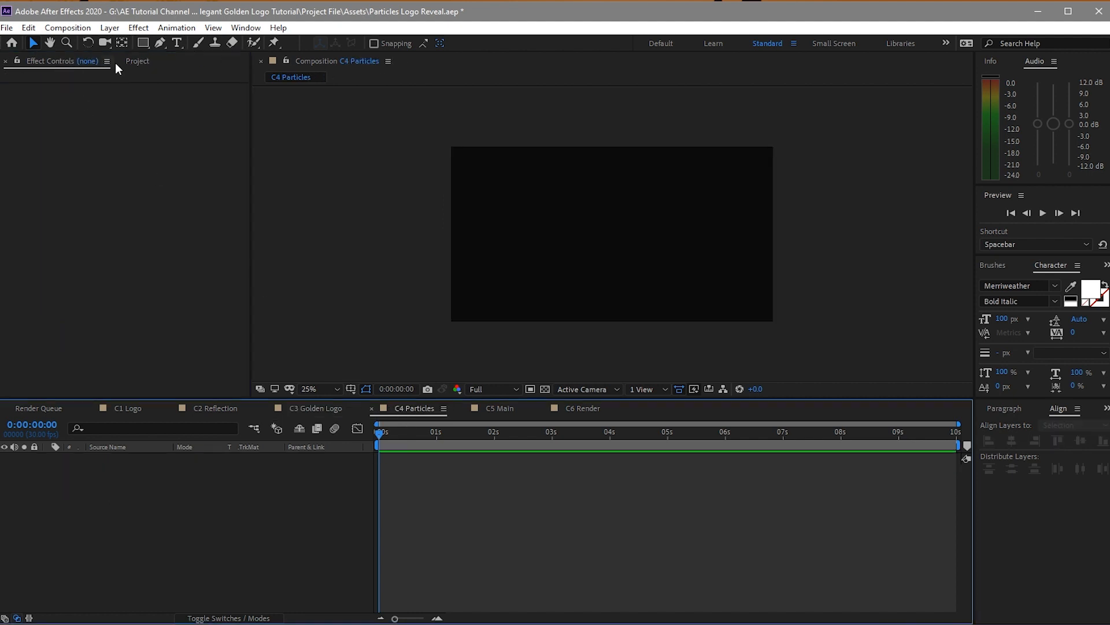
click(144, 58)
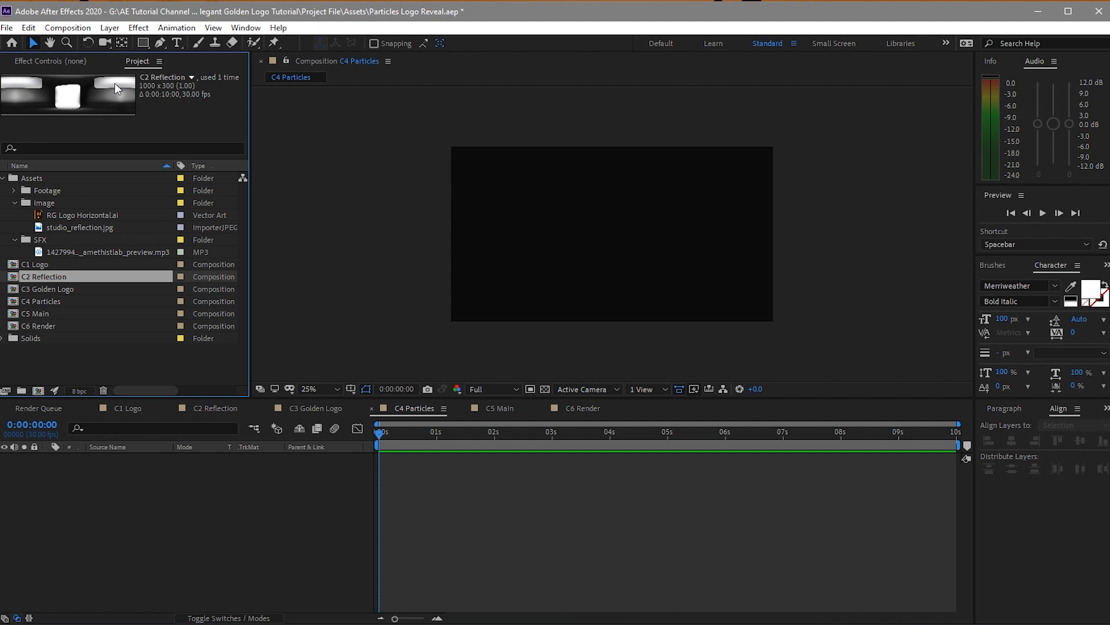
click(14, 190)
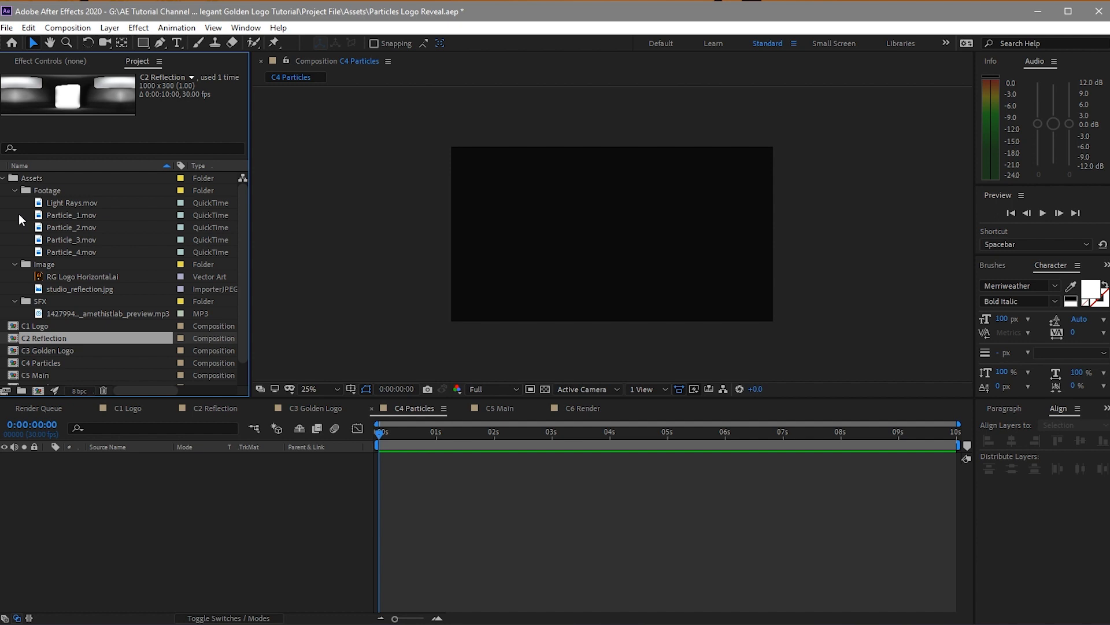
drag(18, 213, 140, 513)
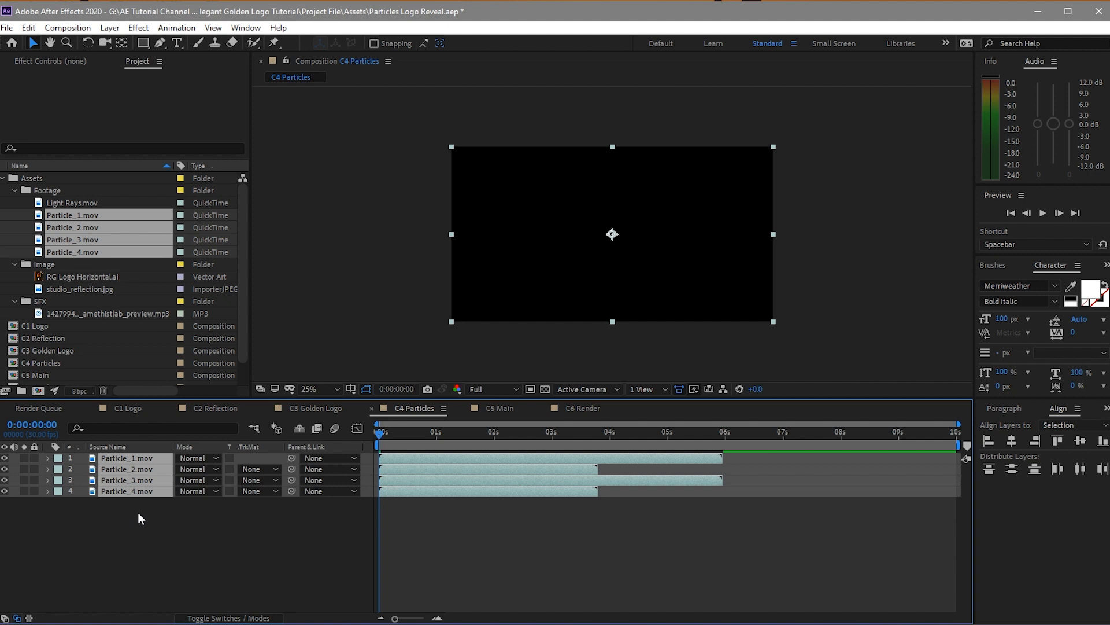
Step: Shift the Particle_4.mov and Particle_2.mov layers so that both start at 0:00:00:05
drag(379, 439, 391, 439)
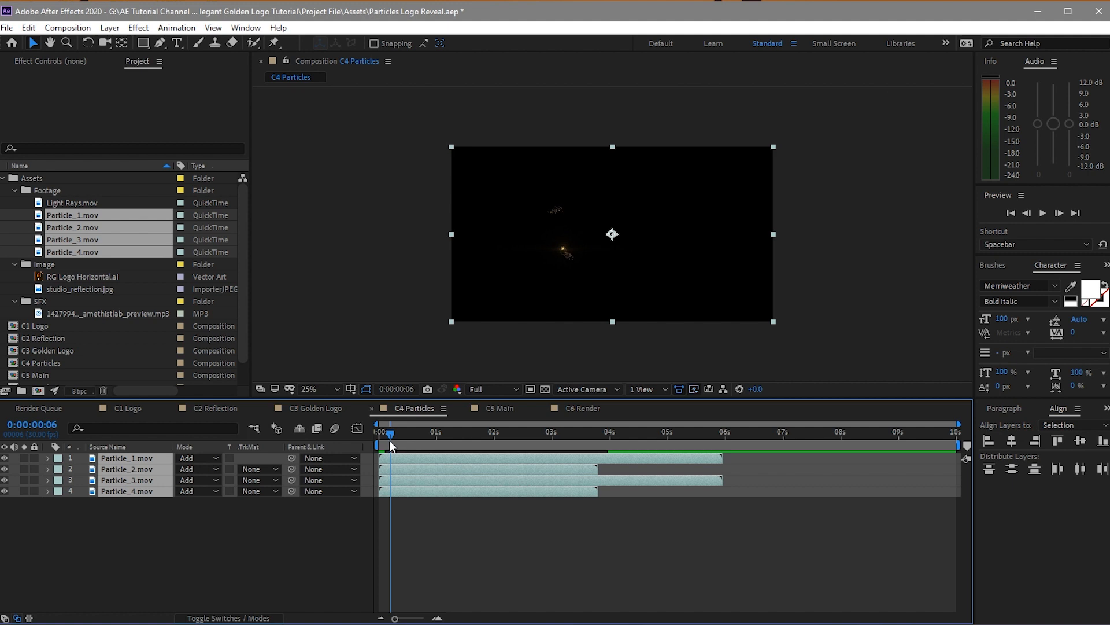
drag(390, 442, 387, 442)
click(281, 536)
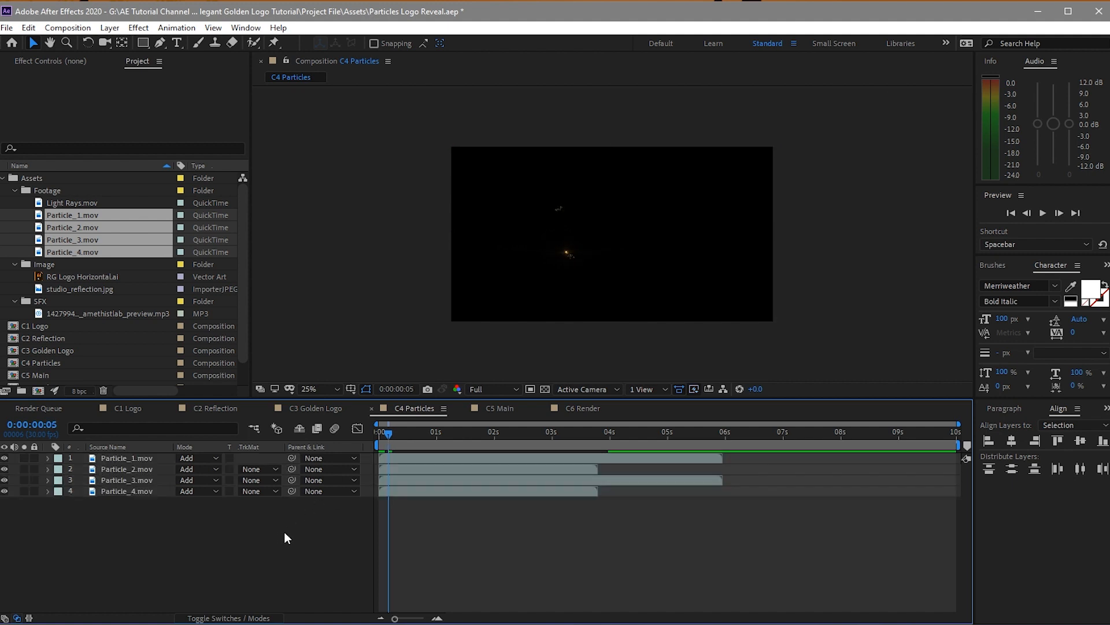
click(396, 493)
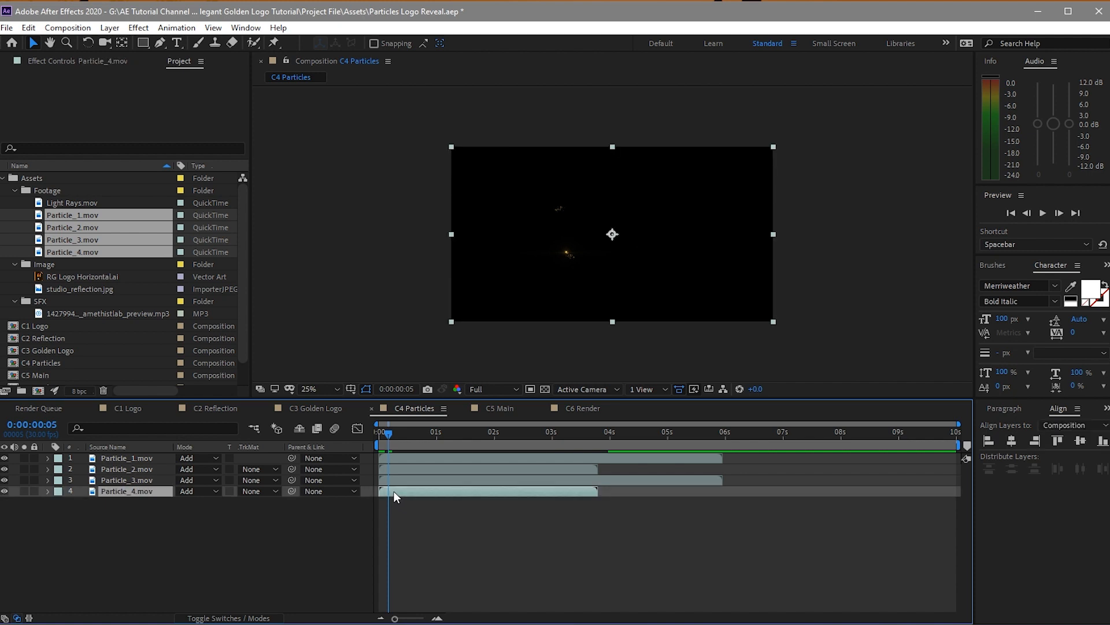
key(bracketleft)
click(450, 474)
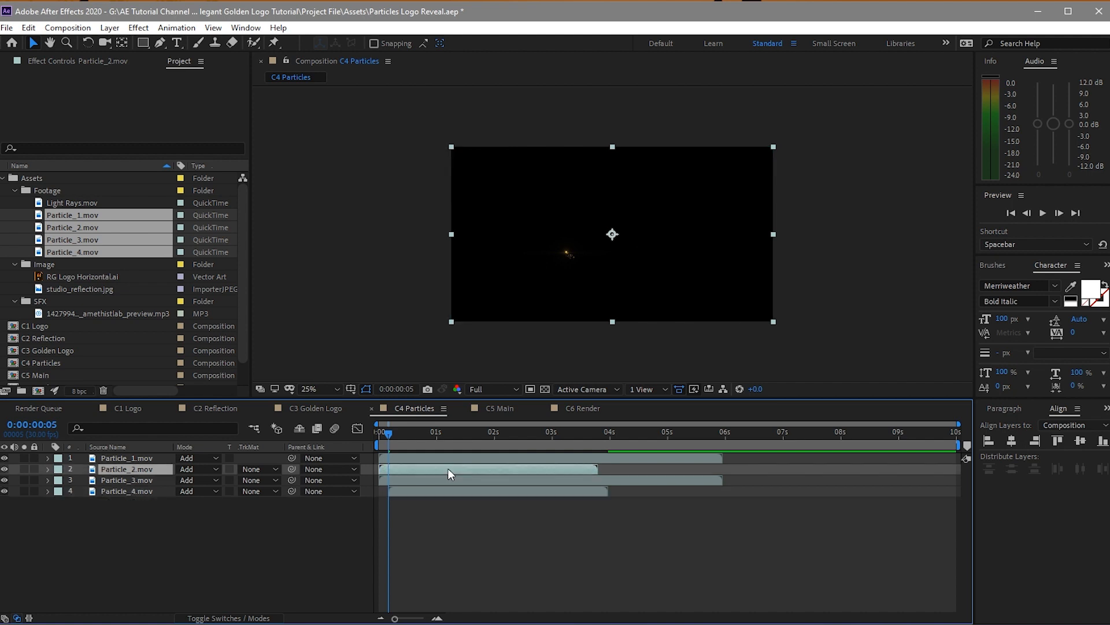
key(bracketleft)
click(123, 492)
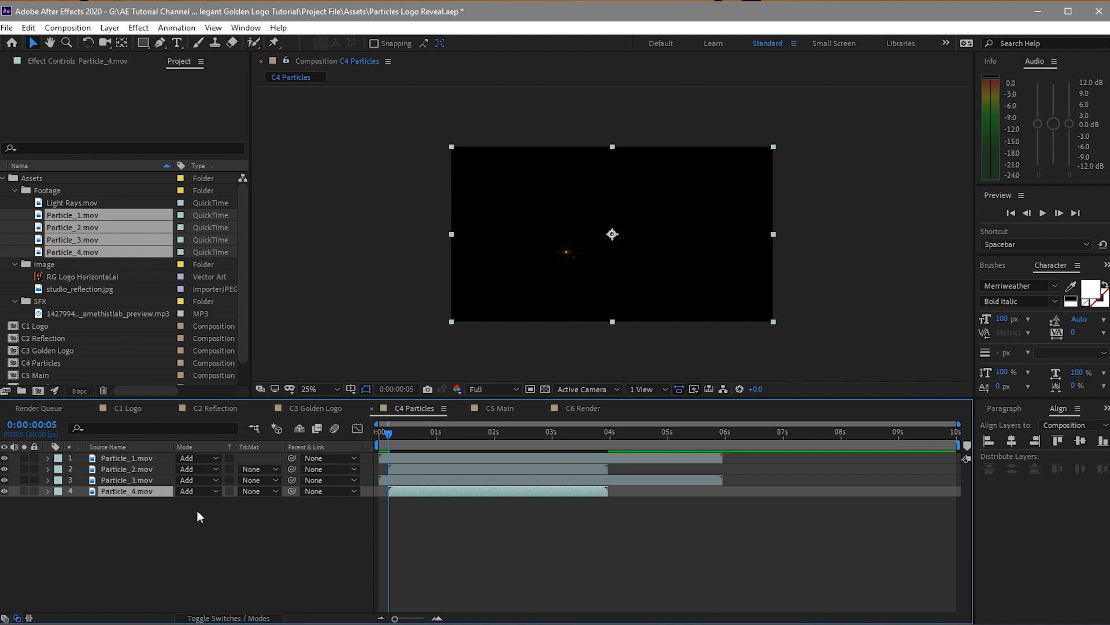
Step: Apply the Sharpen effect to the Particle_4.mov layer and set its Sharpen Amount to 200
key(ctrl+space)
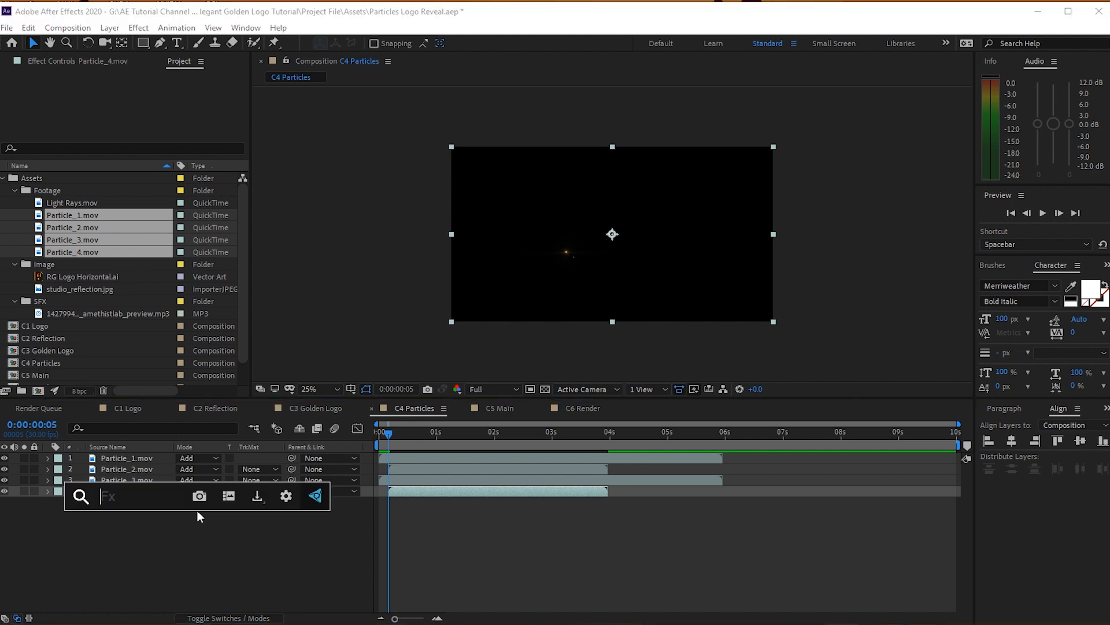
text(s)
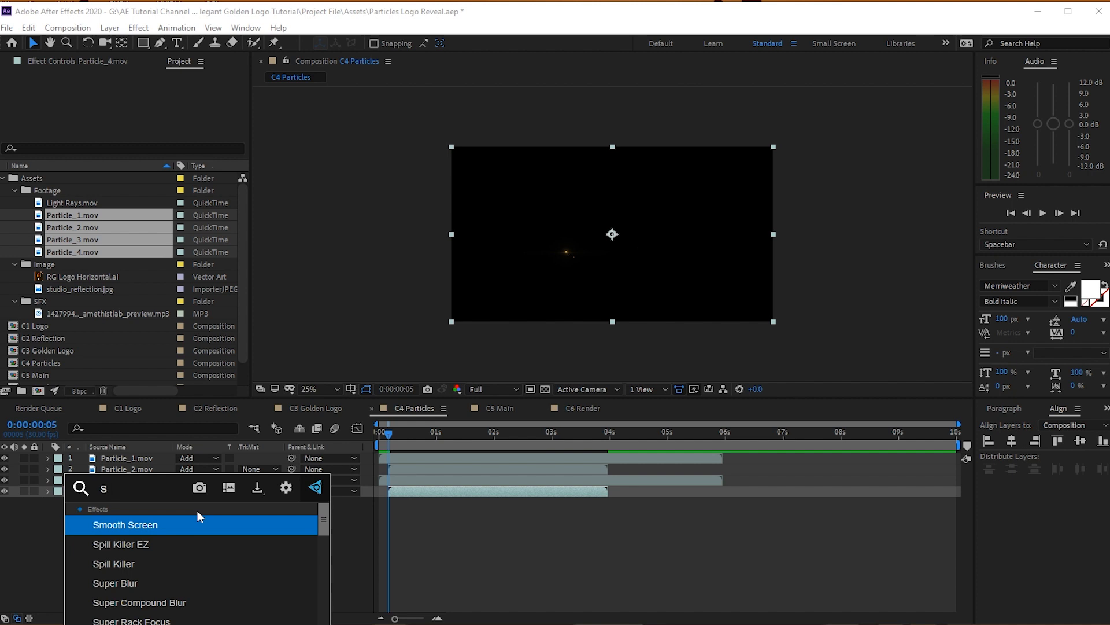
text(h)
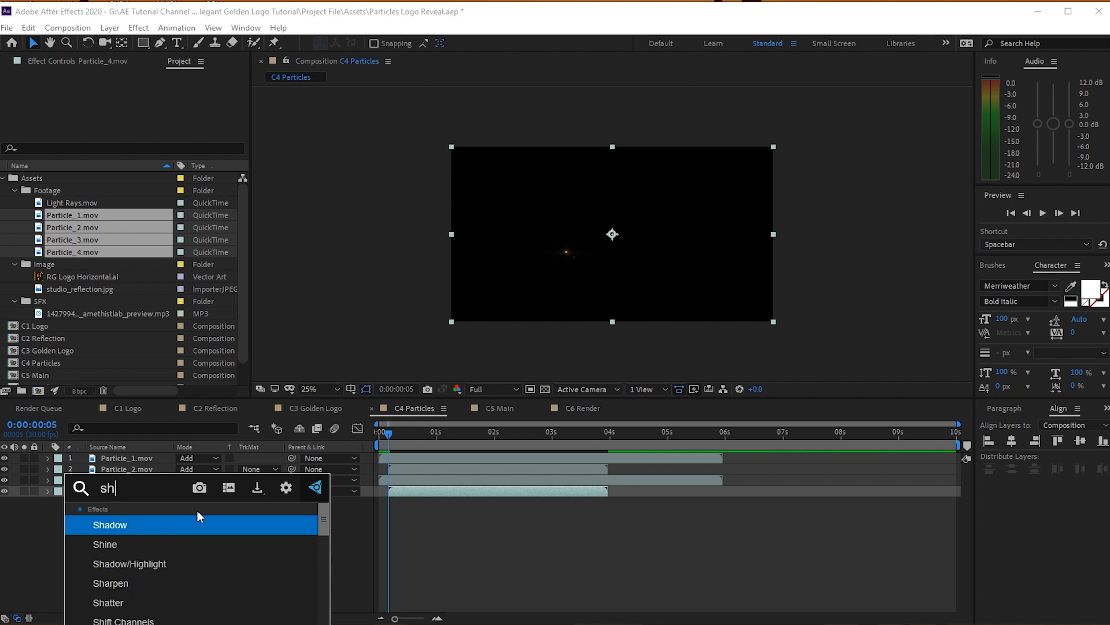
text(ar)
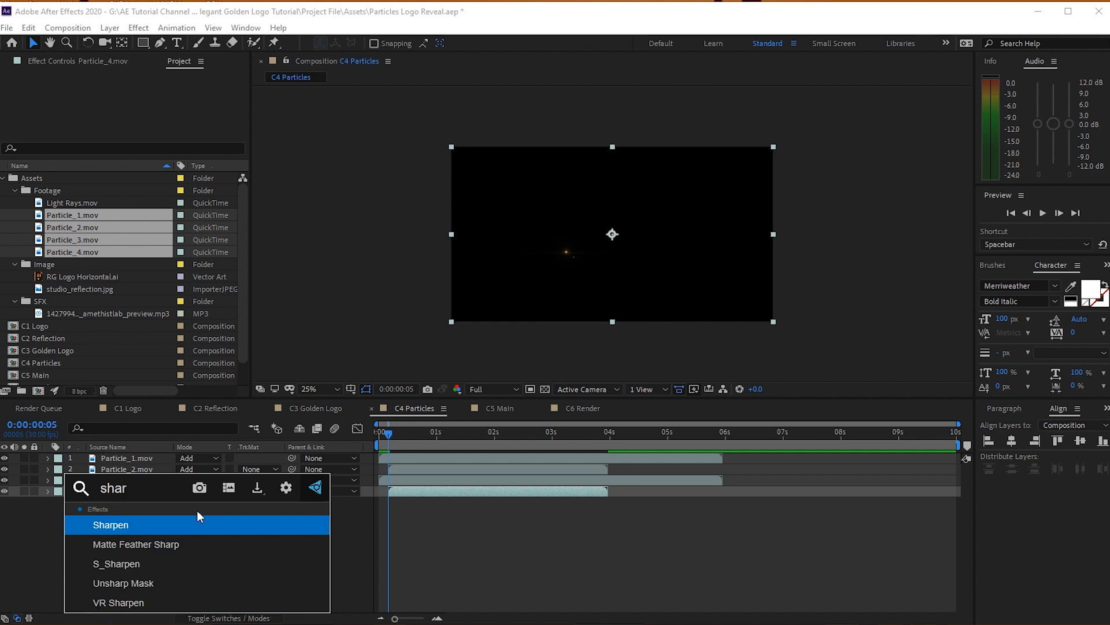
text(pe)
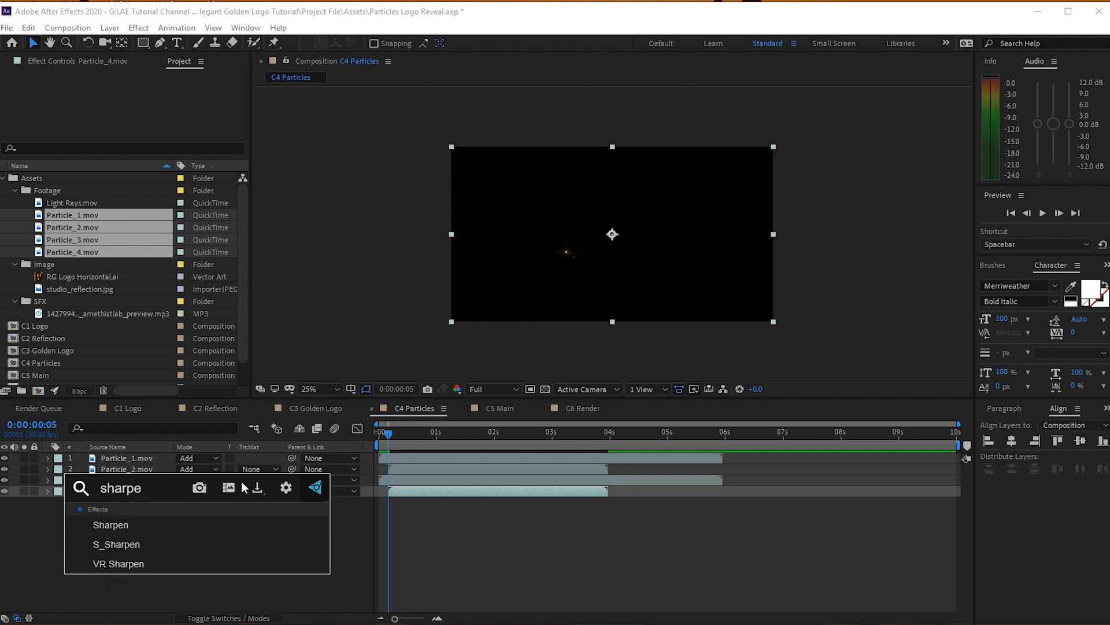
click(169, 525)
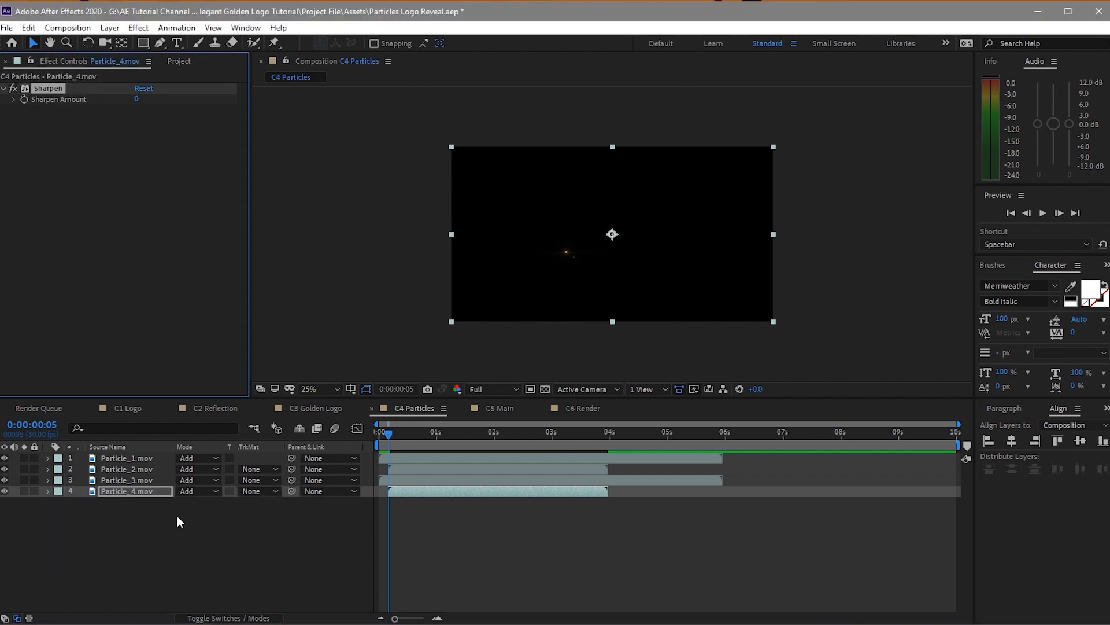
click(138, 99)
text(200)
click(272, 182)
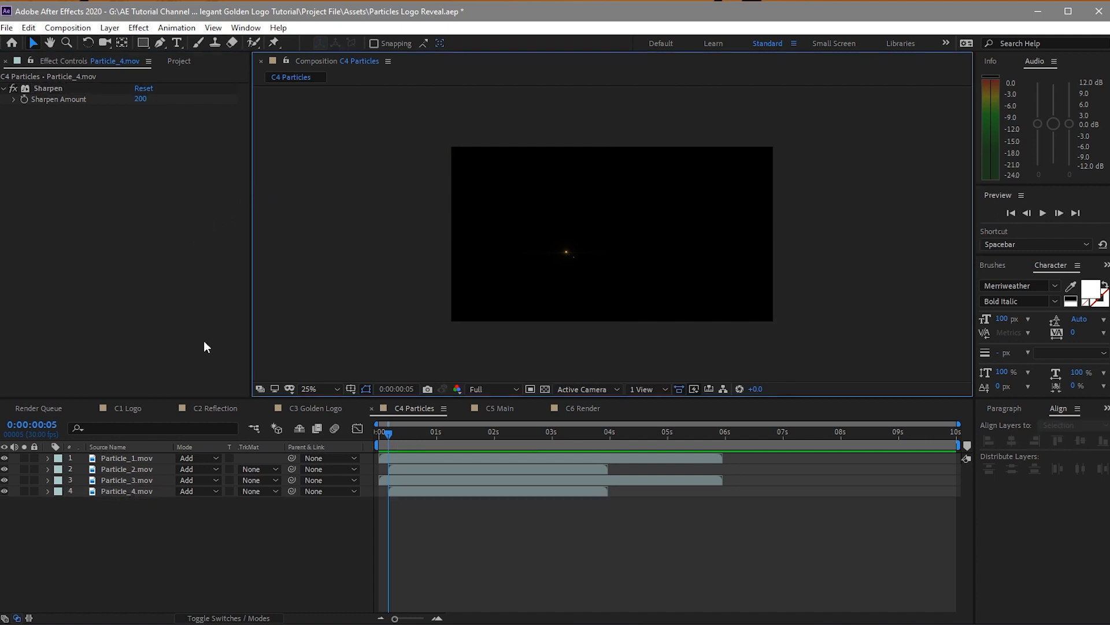
Step: In the C3 Golden Logo composition, make Adjustment Layer 2 visible and apply Sharpen to it with a Sharpen Amount of 15
click(310, 408)
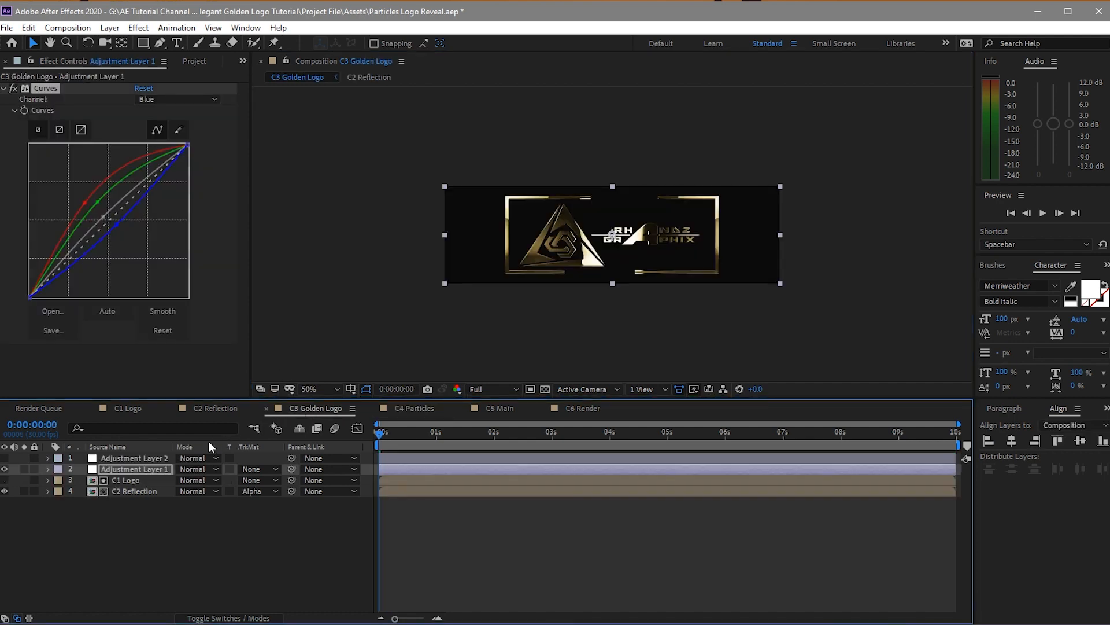
click(144, 459)
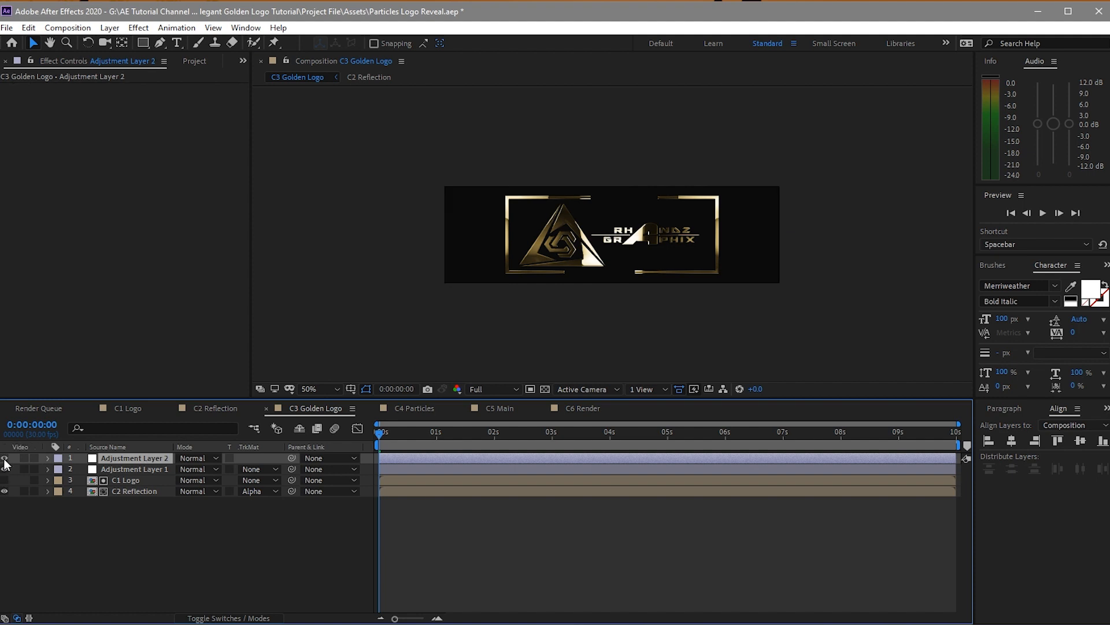
click(4, 458)
key(ctrl+space)
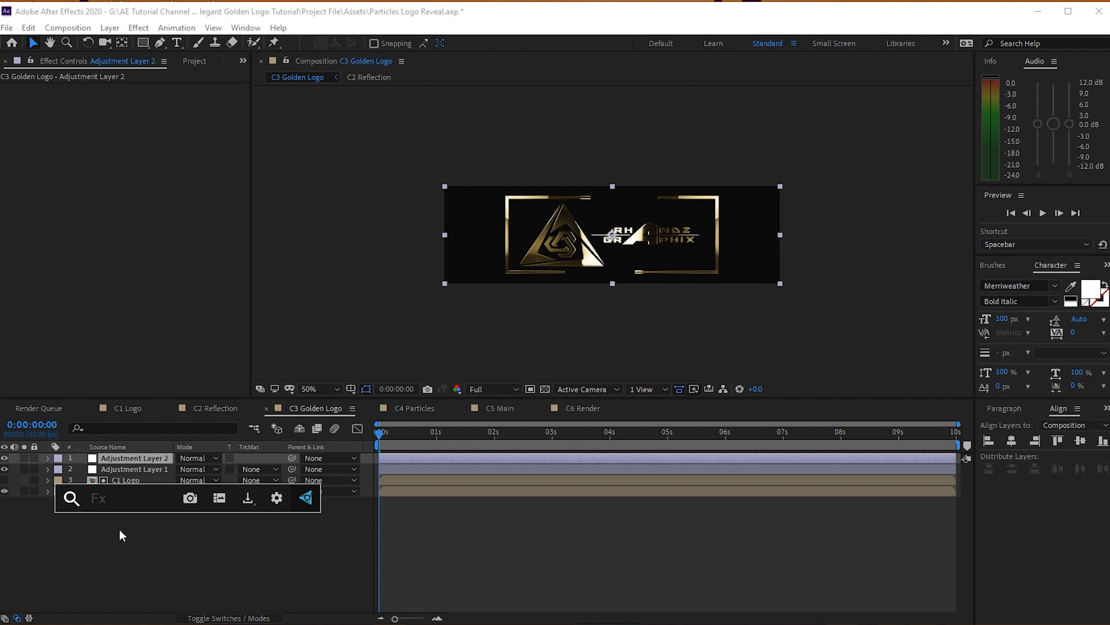
text(sh)
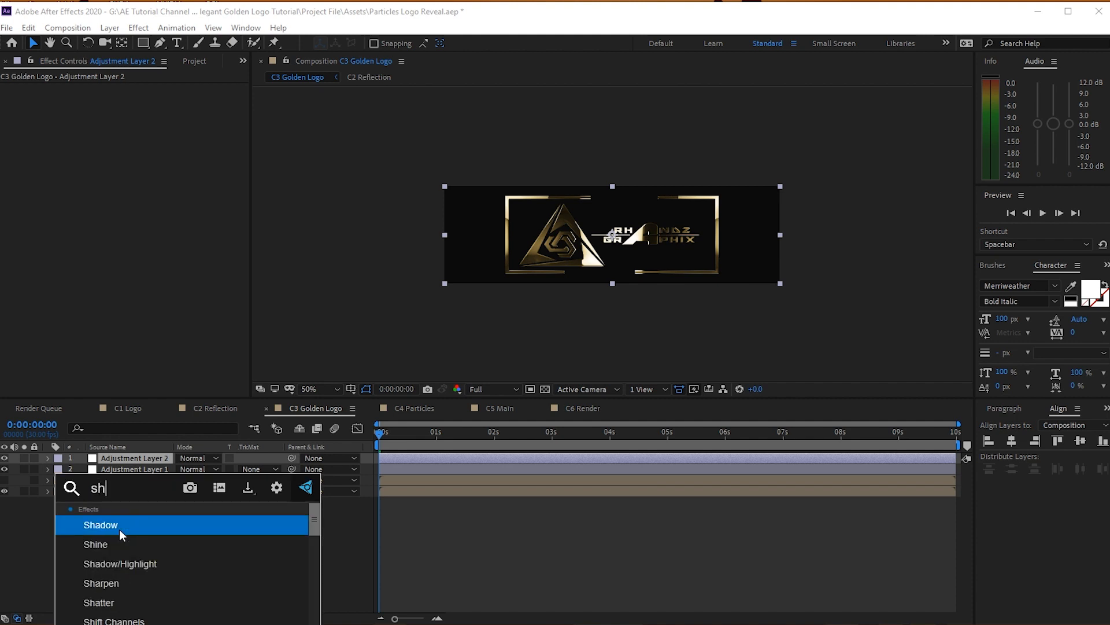
text(ar)
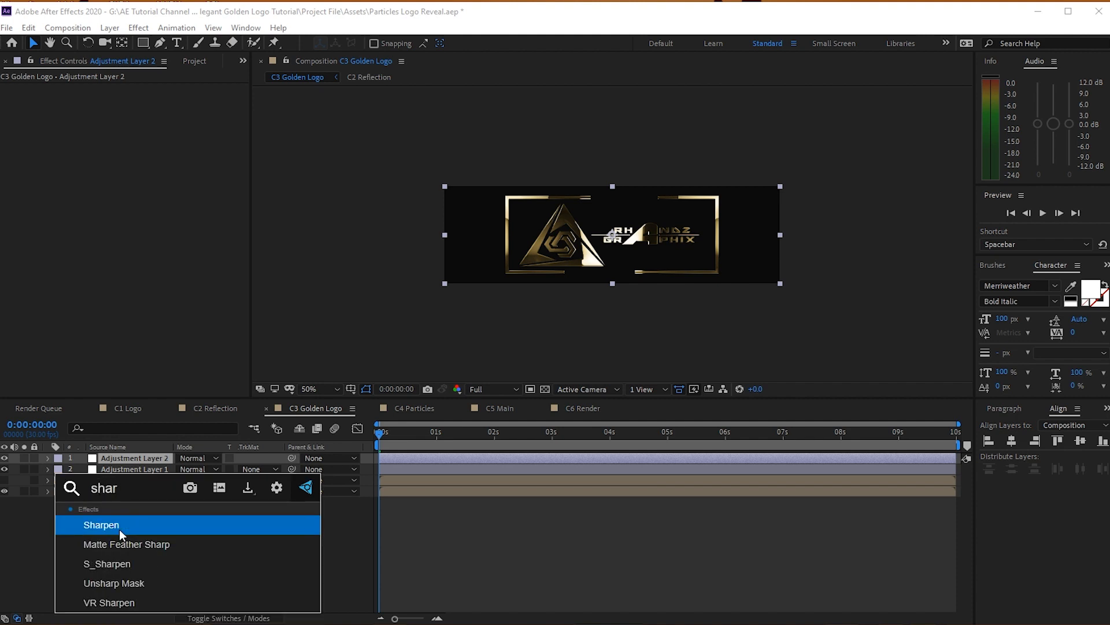
text(pen)
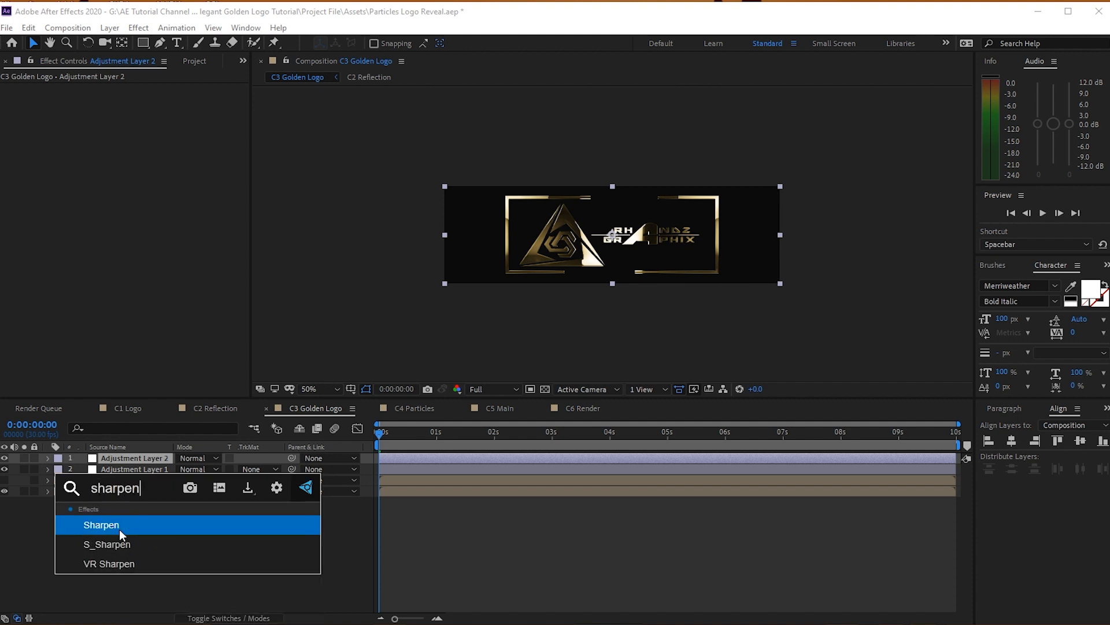
key(Return)
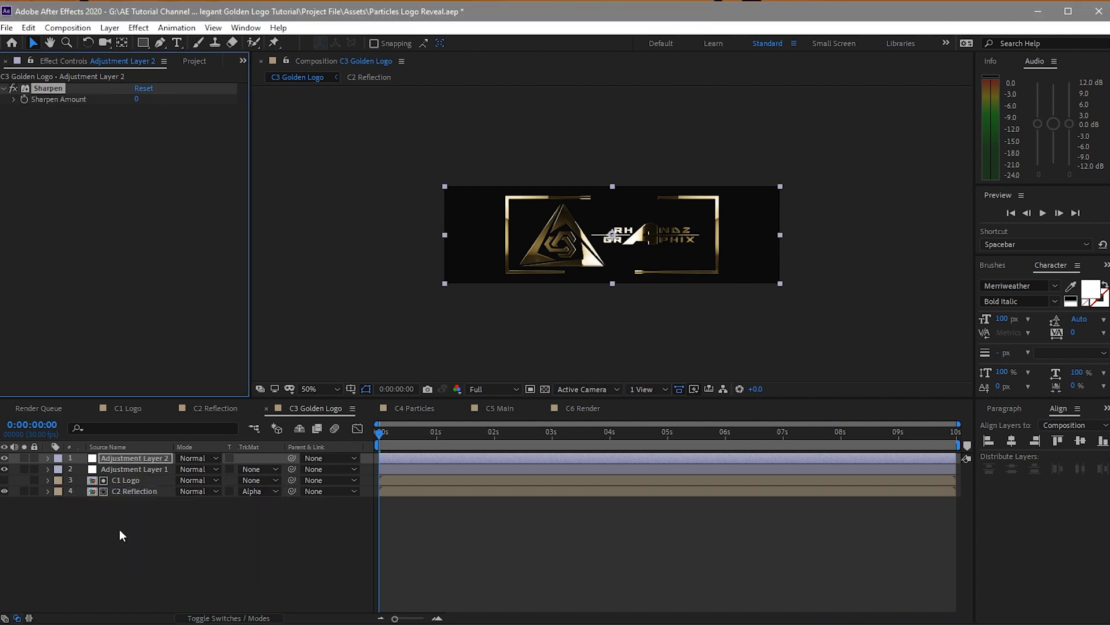
click(137, 102)
text(15)
click(171, 203)
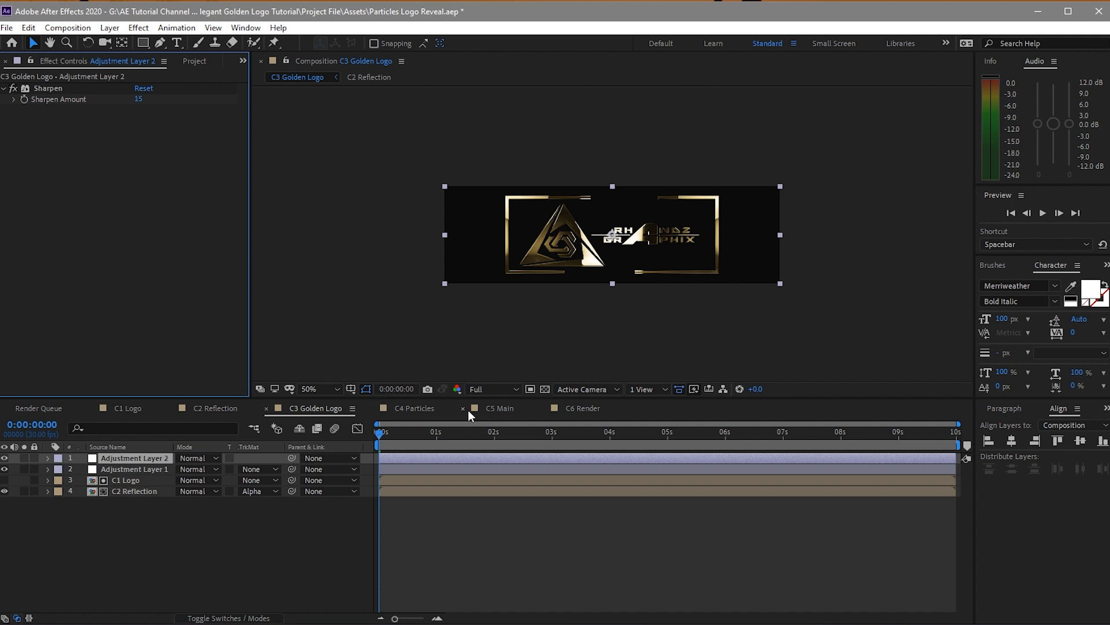
Step: Add C3 Golden Logo to the C5 Main composition and place C4 Particles above it
click(419, 408)
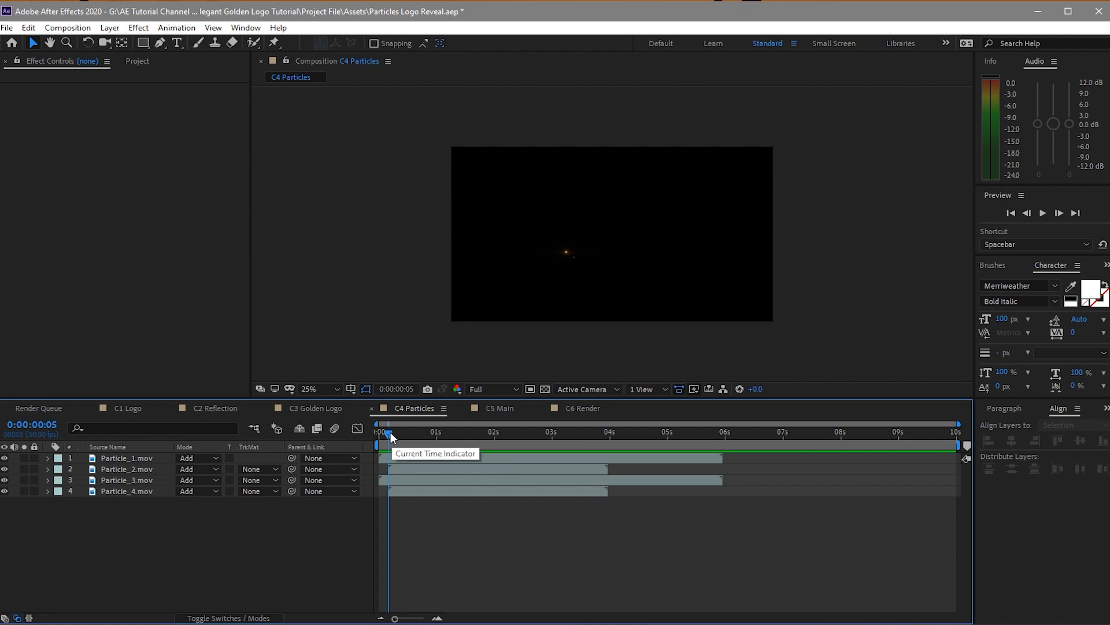
drag(389, 433, 517, 445)
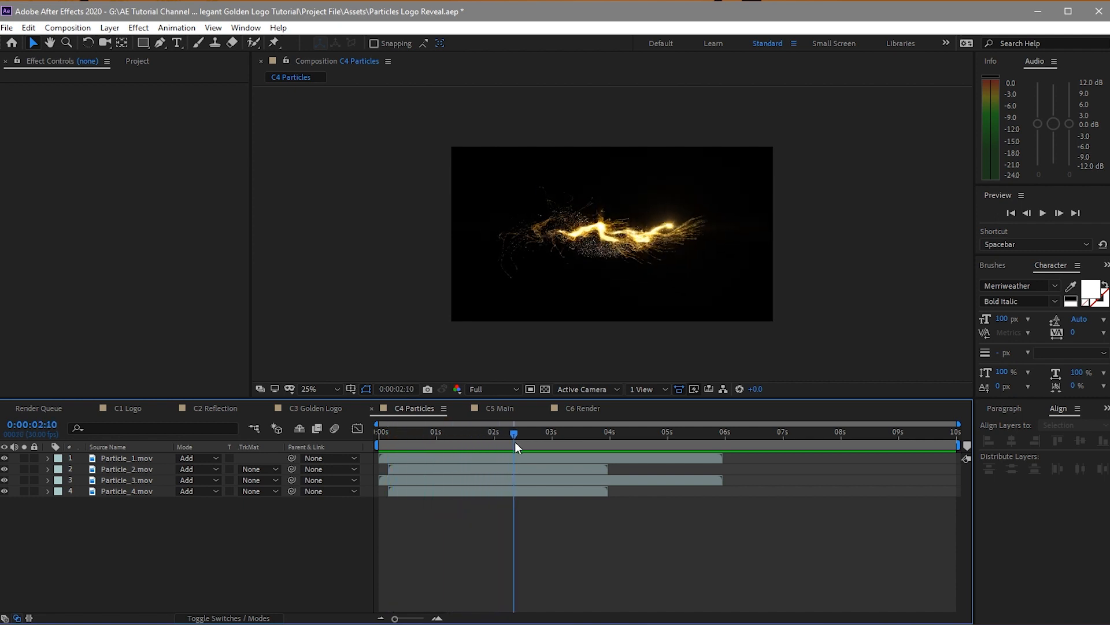
click(498, 408)
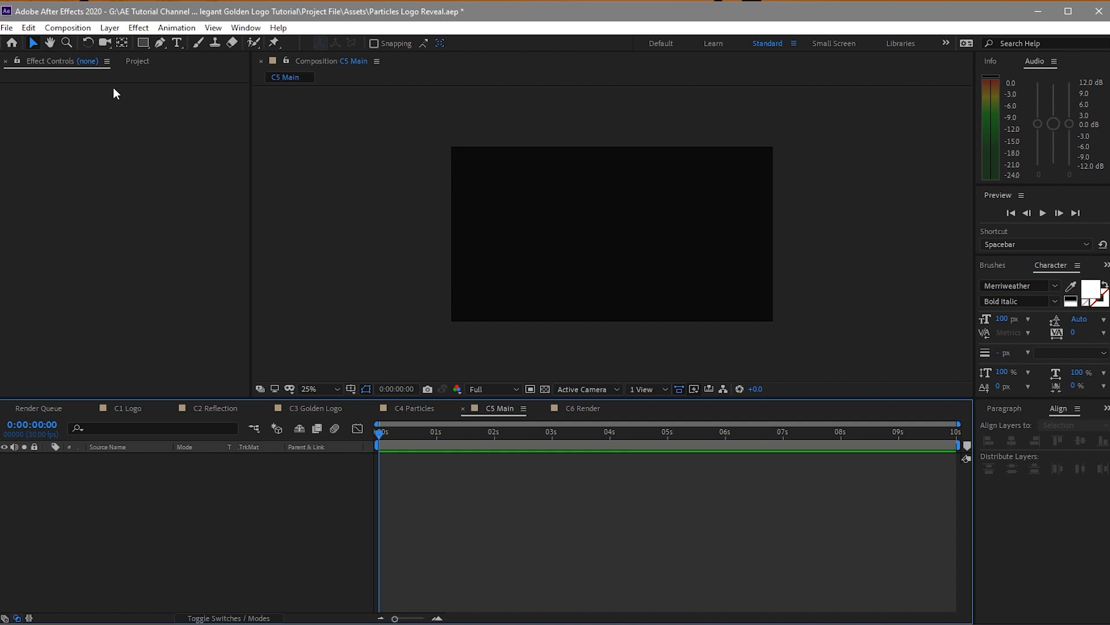
click(137, 61)
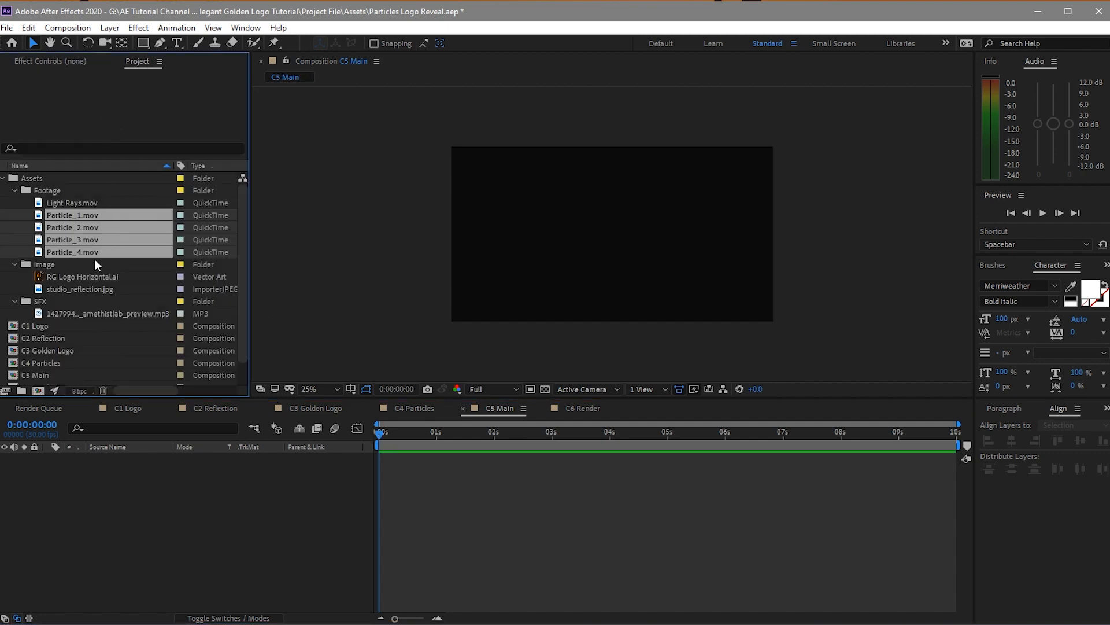
click(68, 349)
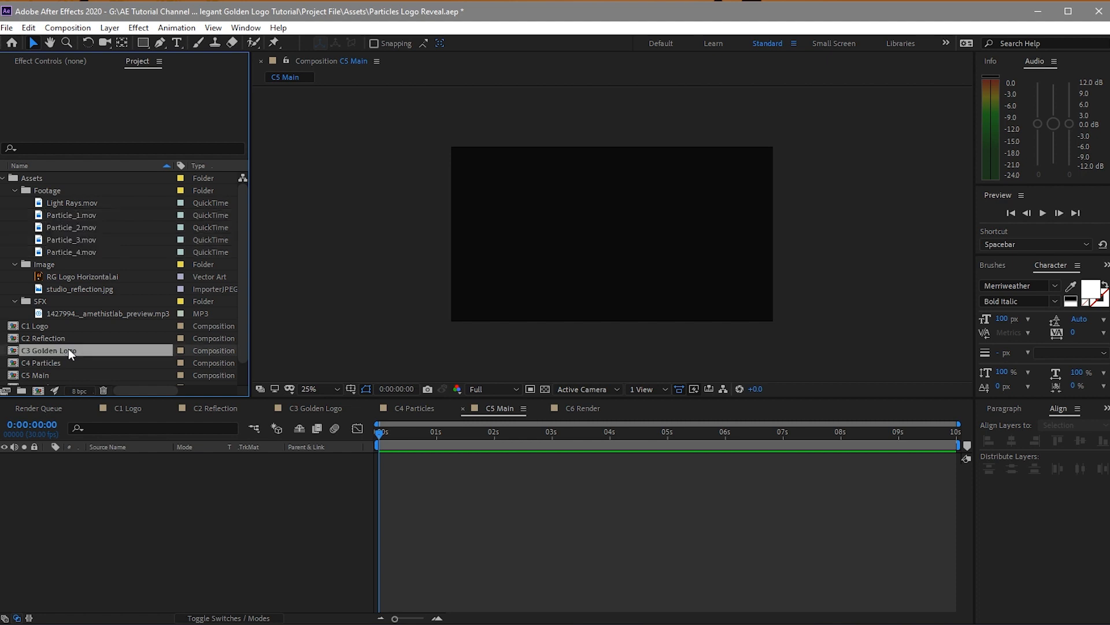
drag(68, 348, 90, 475)
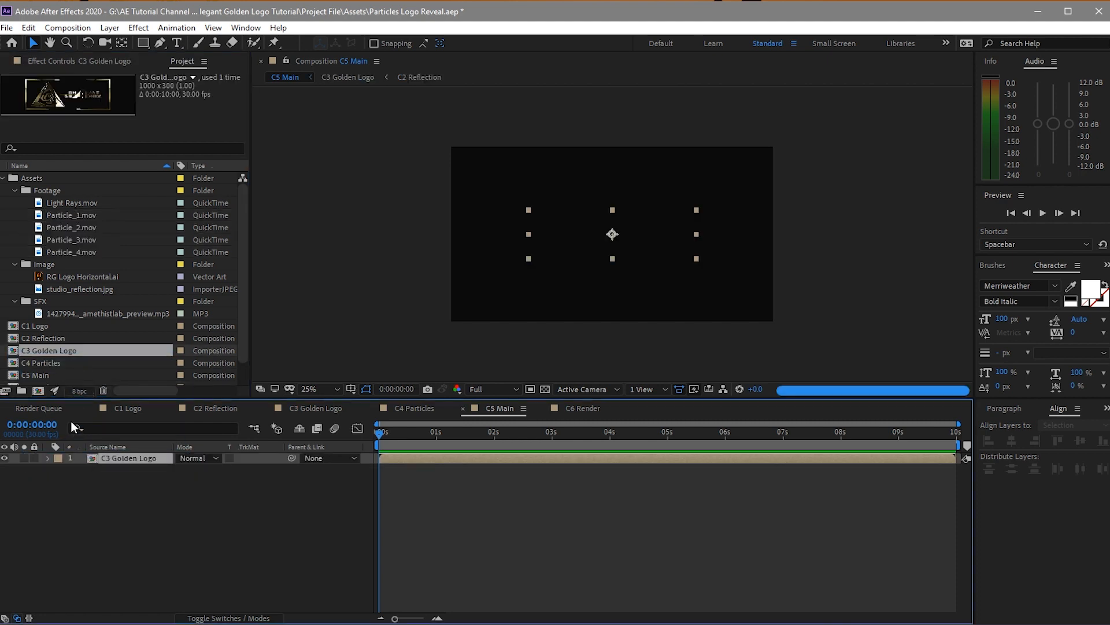
drag(53, 365, 81, 456)
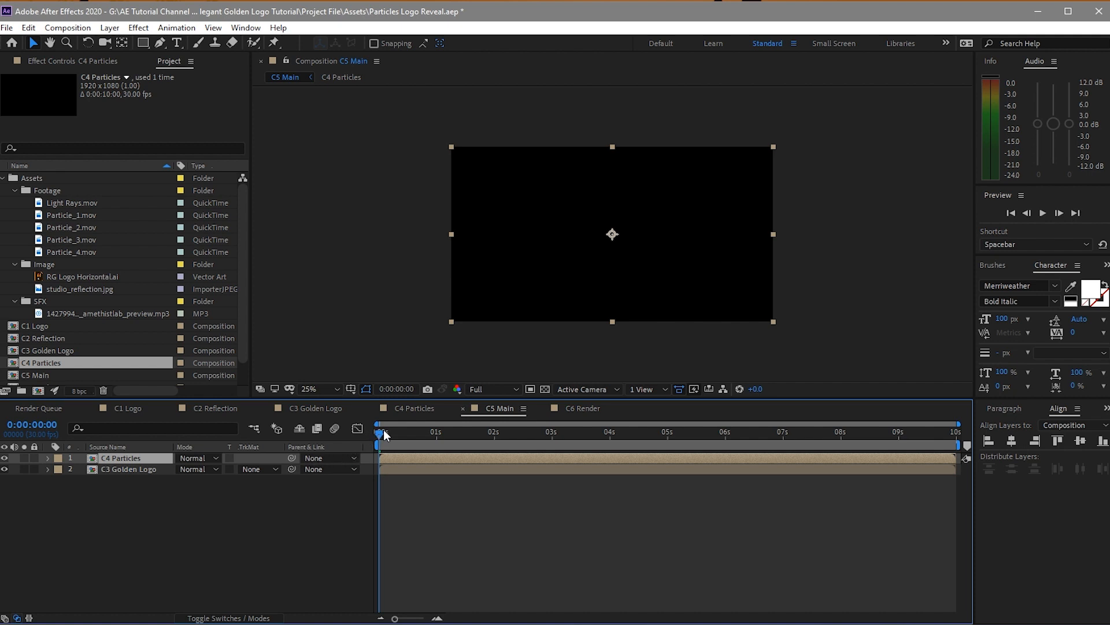
Step: Set the blending mode of the C4 Particles layer to Add, judging it at 0:00:03:11
drag(380, 432, 571, 435)
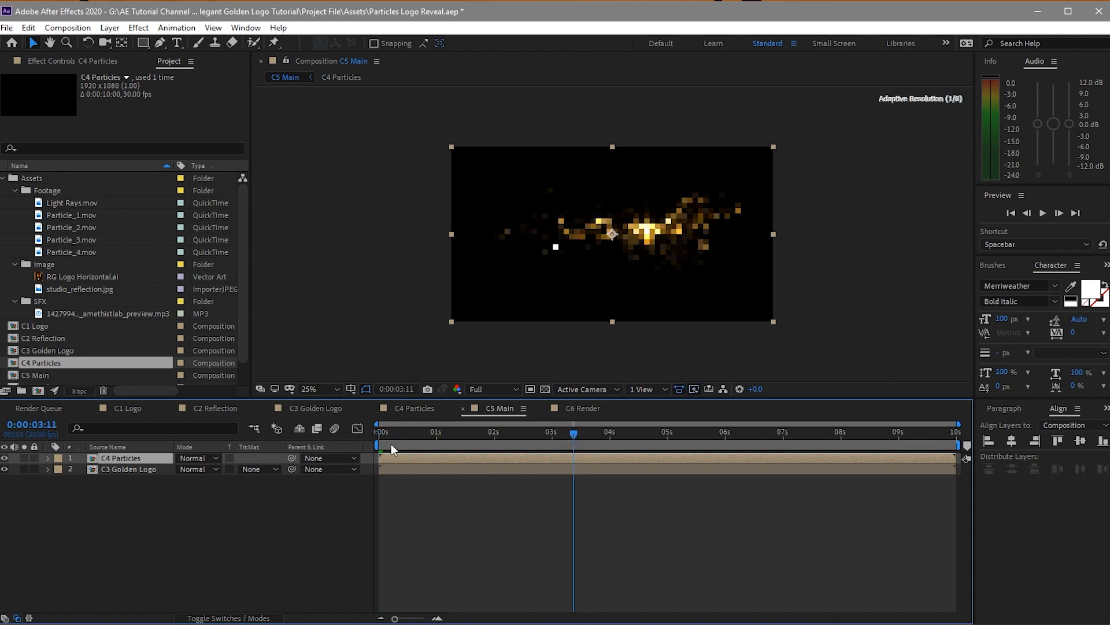
click(214, 460)
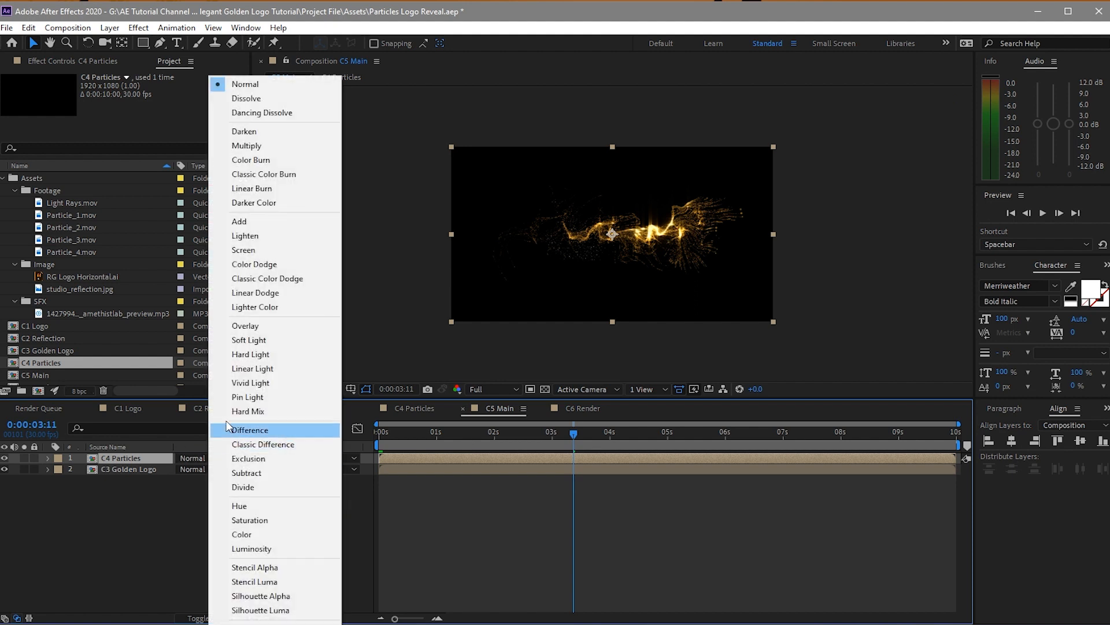
click(222, 224)
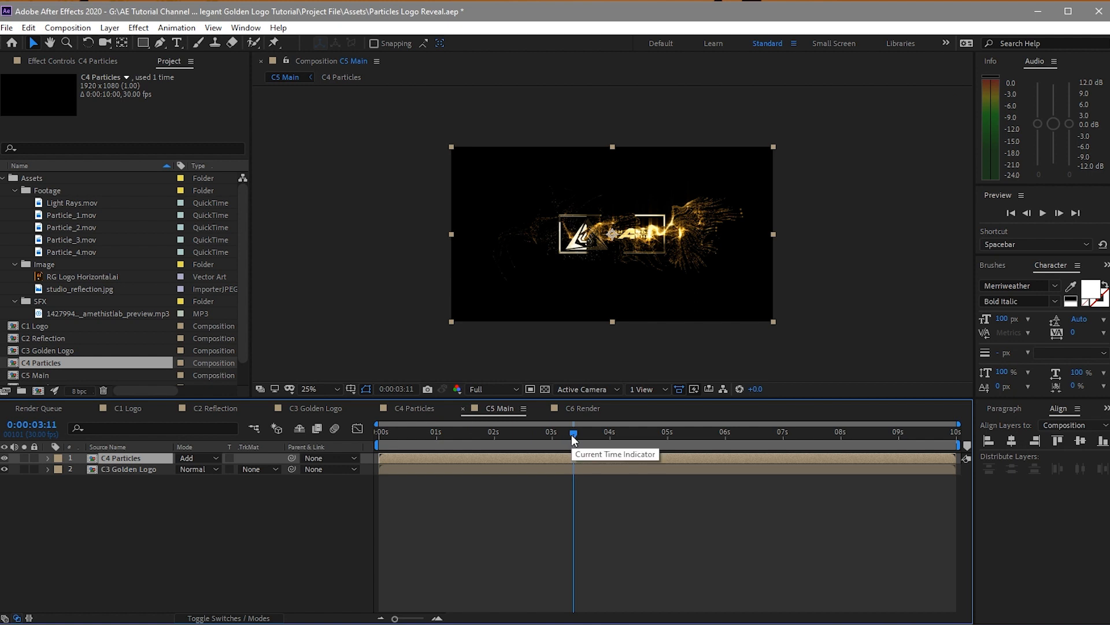
Step: With no layer selected, draw a nearly horizontal Pen tool line across the logo's middle, extending slightly past both sides of its frame
key(ctrl+shift+a)
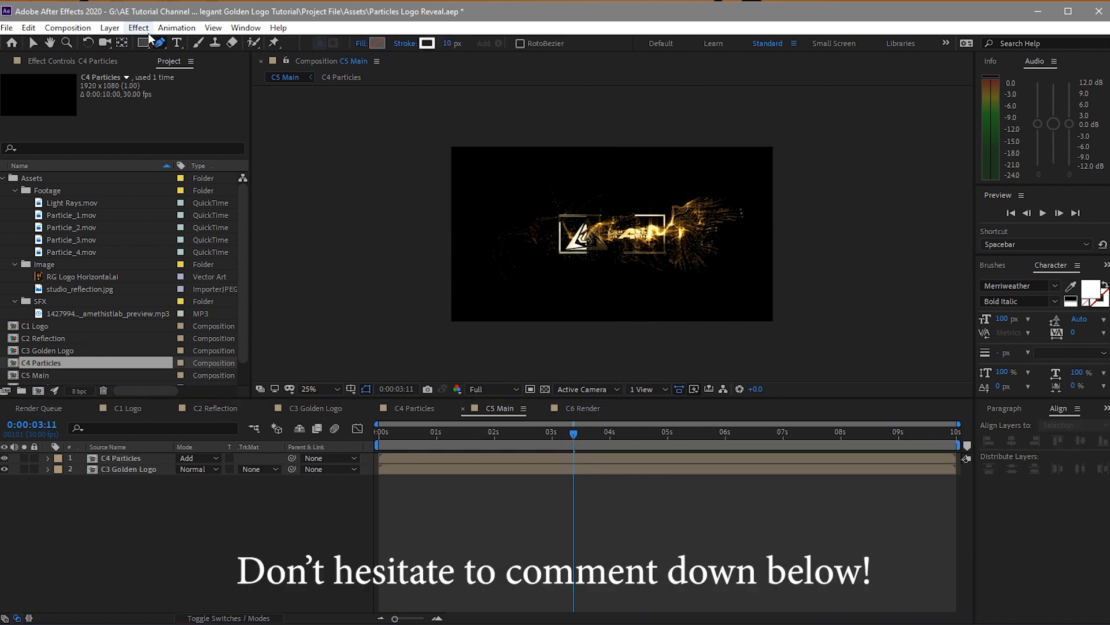
click(160, 43)
click(545, 236)
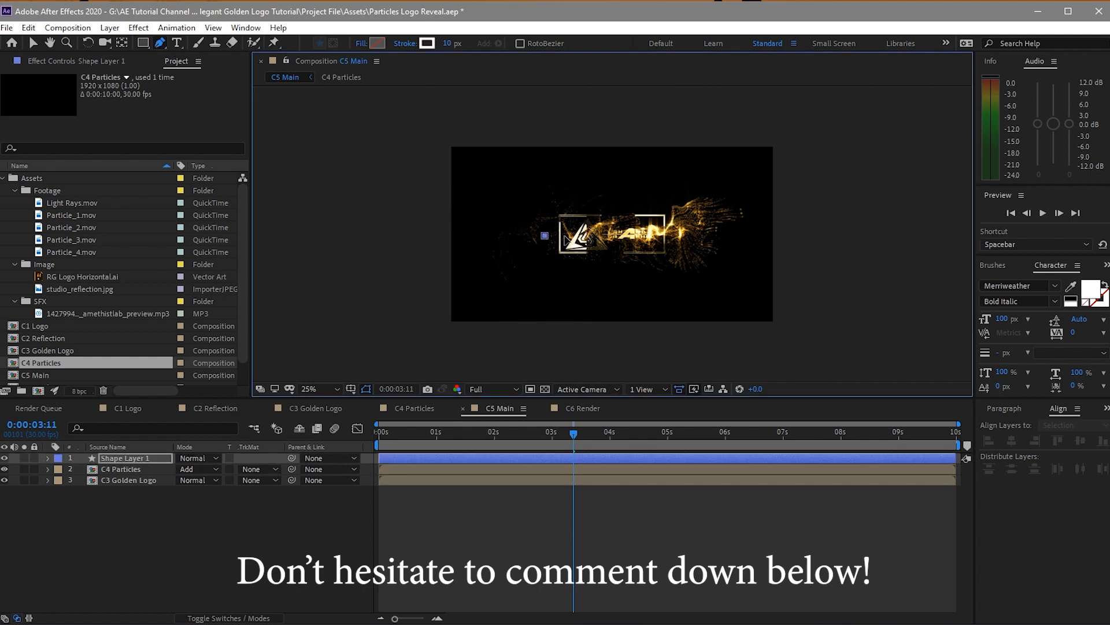
click(678, 233)
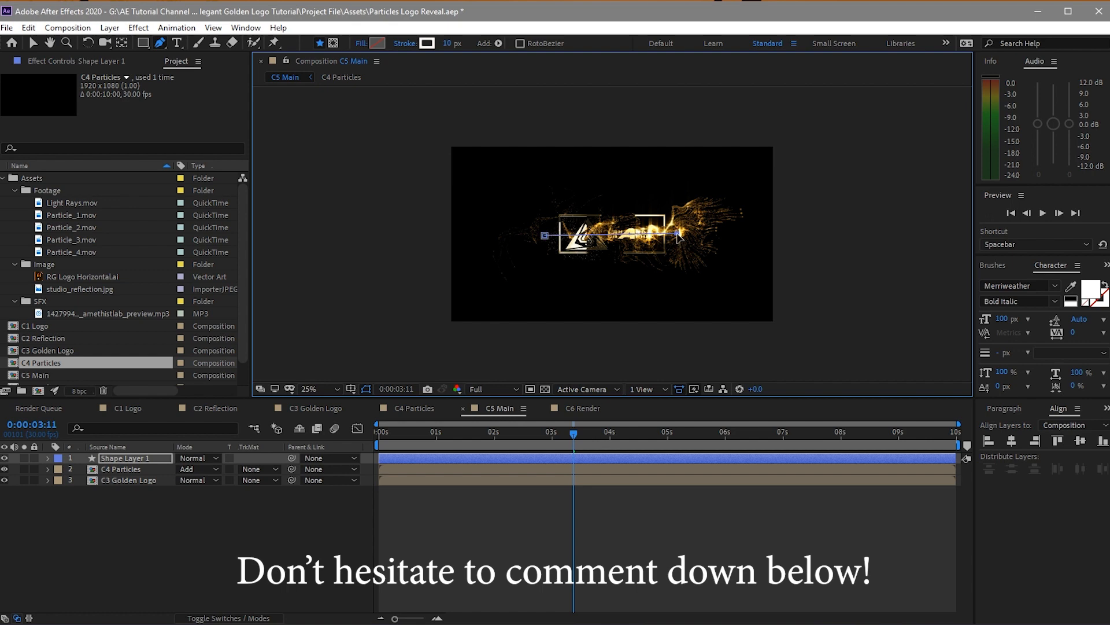
Step: Set the line's Stroke Width to 0 at 0:00:00:00 and add a keyframe for it there
click(49, 458)
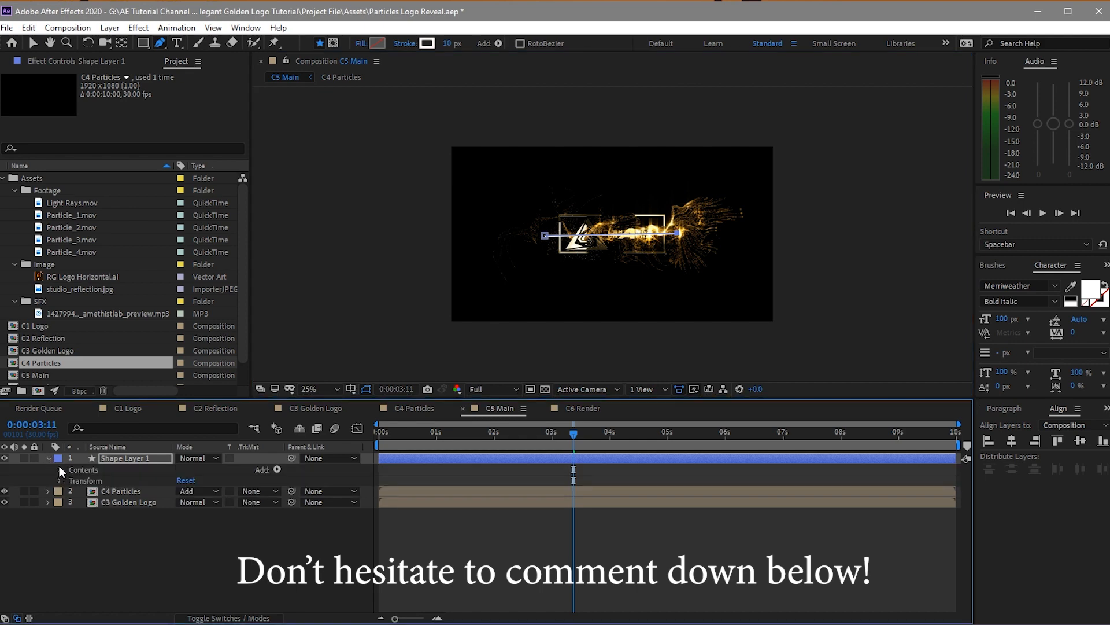
click(59, 468)
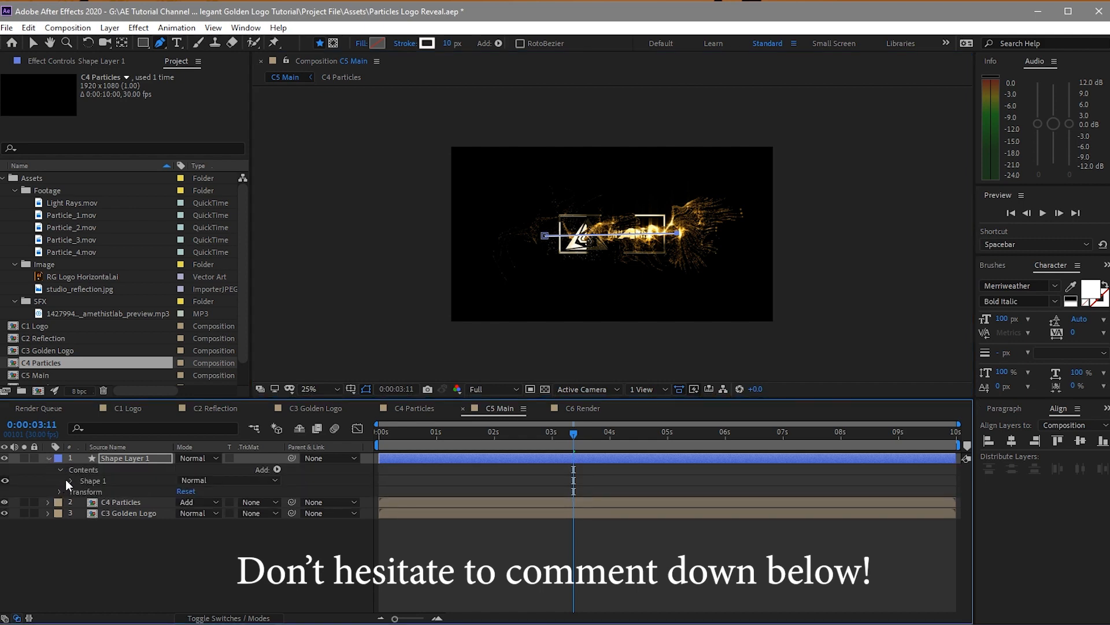
click(68, 480)
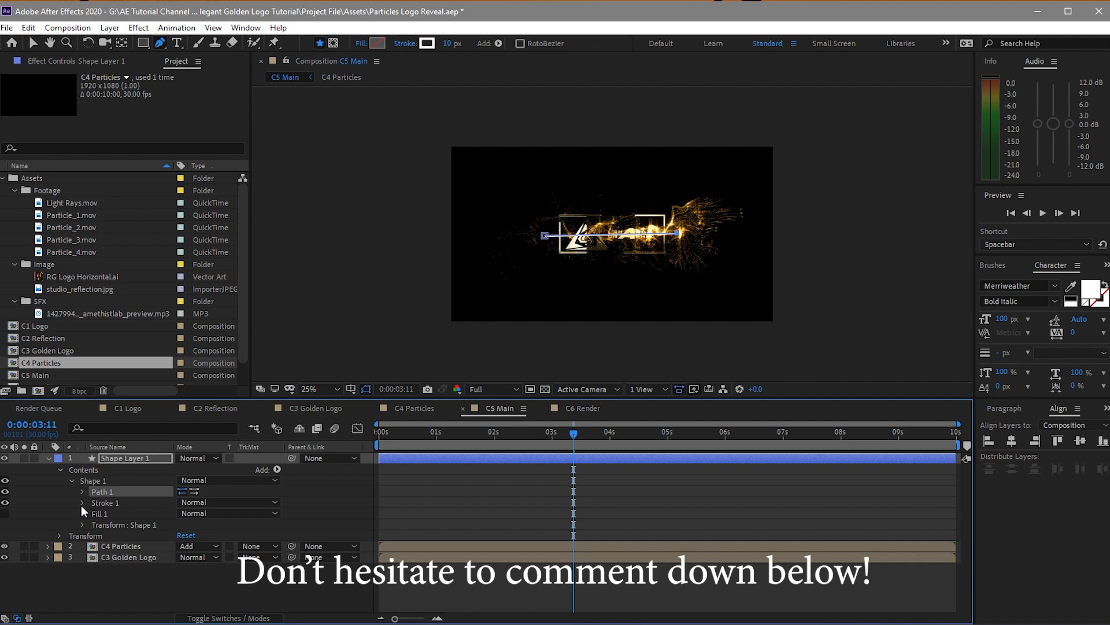
click(81, 503)
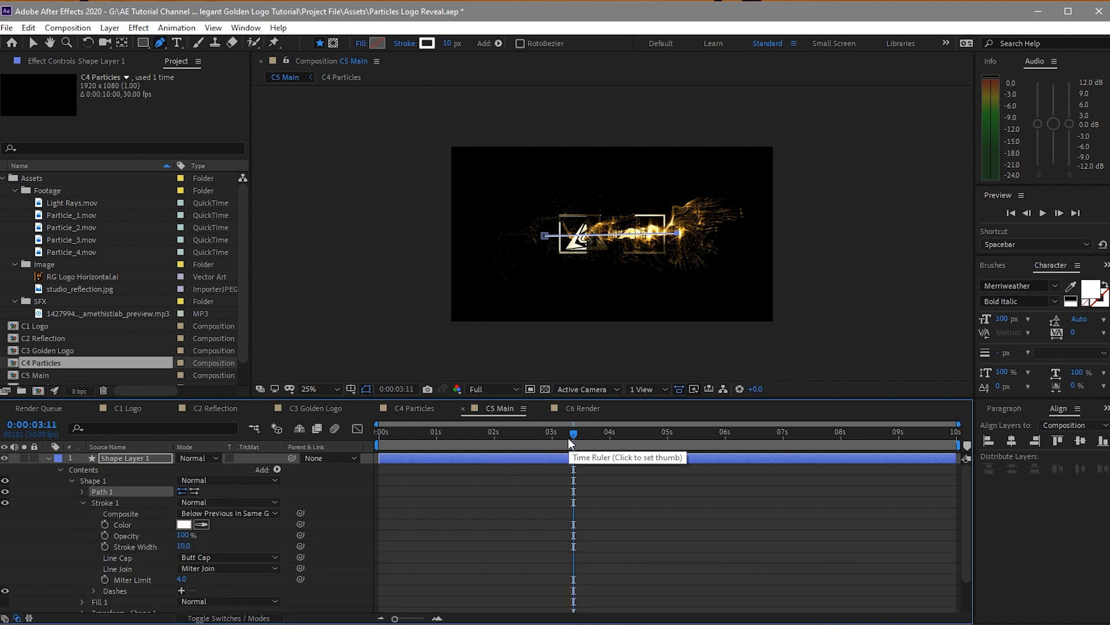
drag(571, 438, 134, 514)
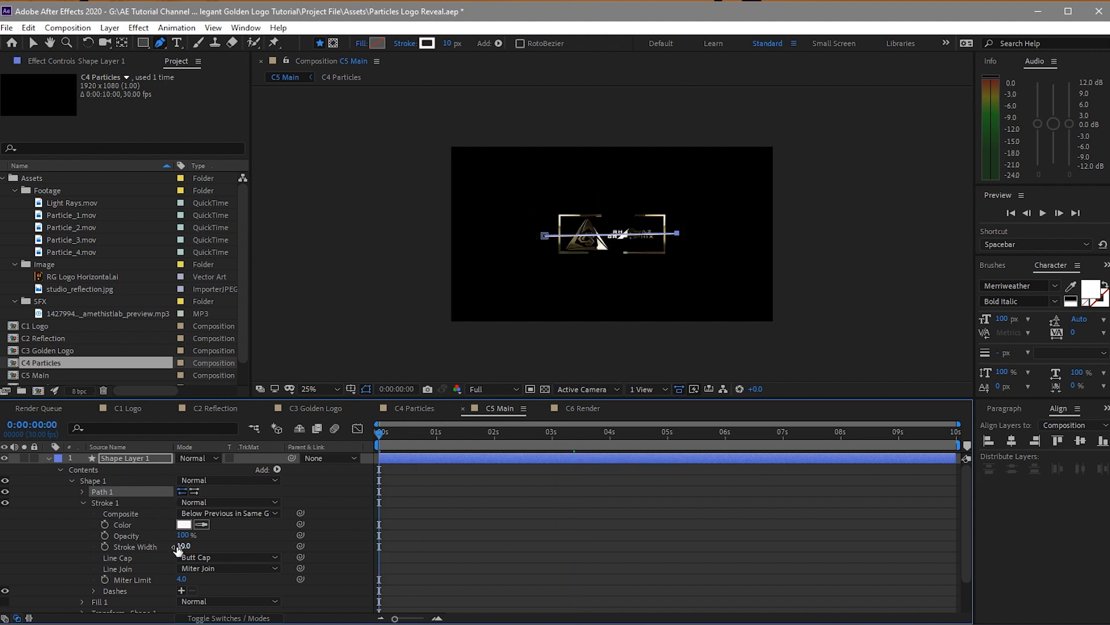
drag(178, 550, 113, 546)
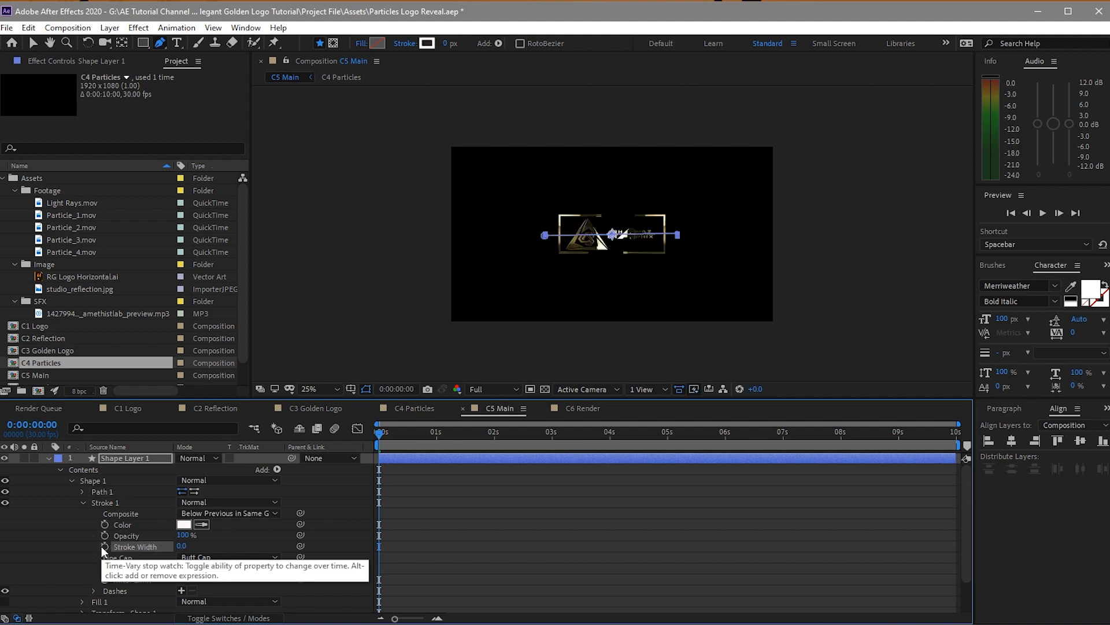
click(106, 546)
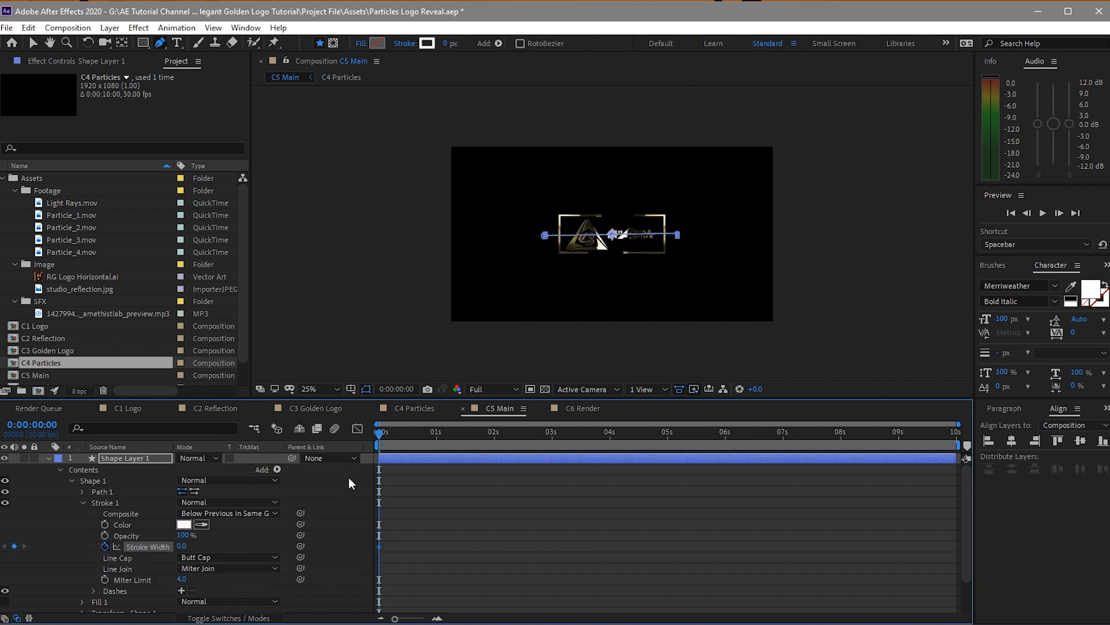
Step: Set the line's Stroke Width to 270 at 0:00:03:00 and return to the Selection tool
click(550, 434)
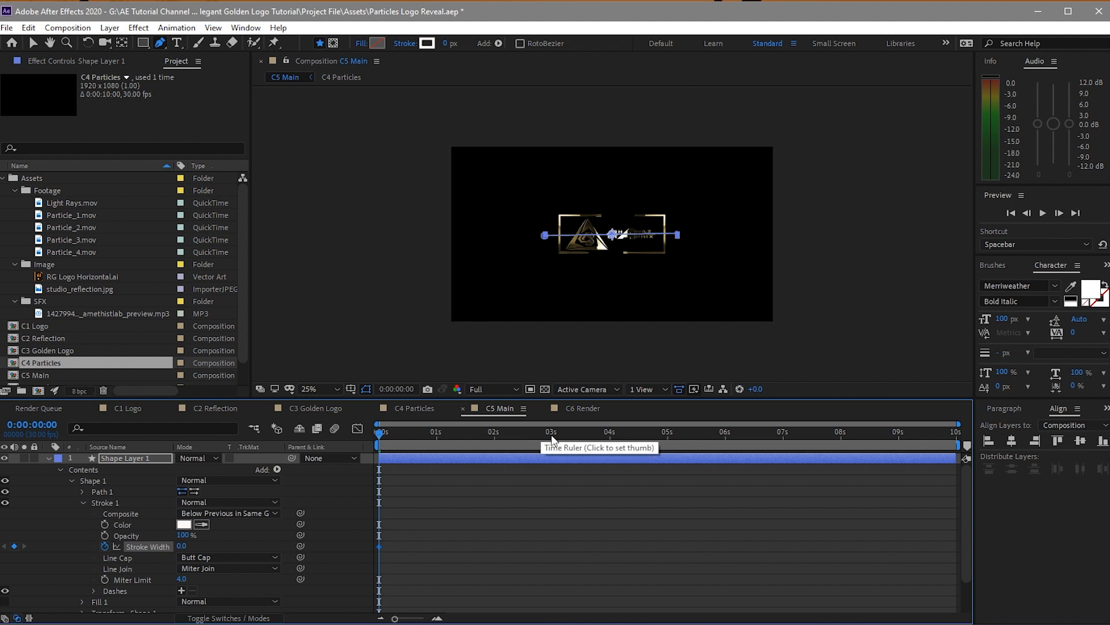
click(183, 547)
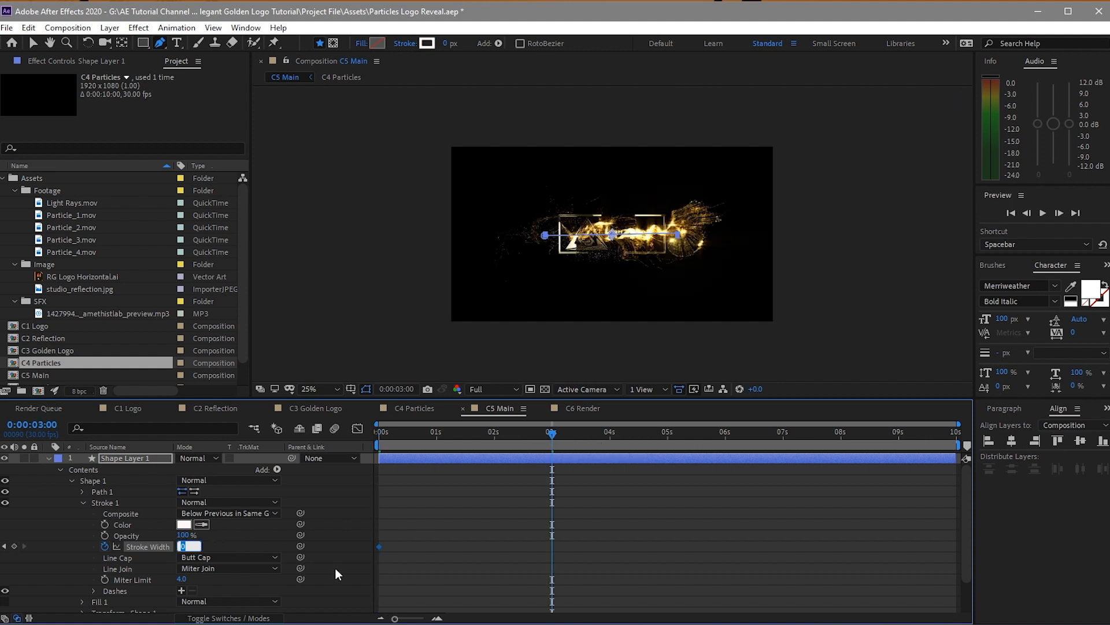
text(270)
click(34, 43)
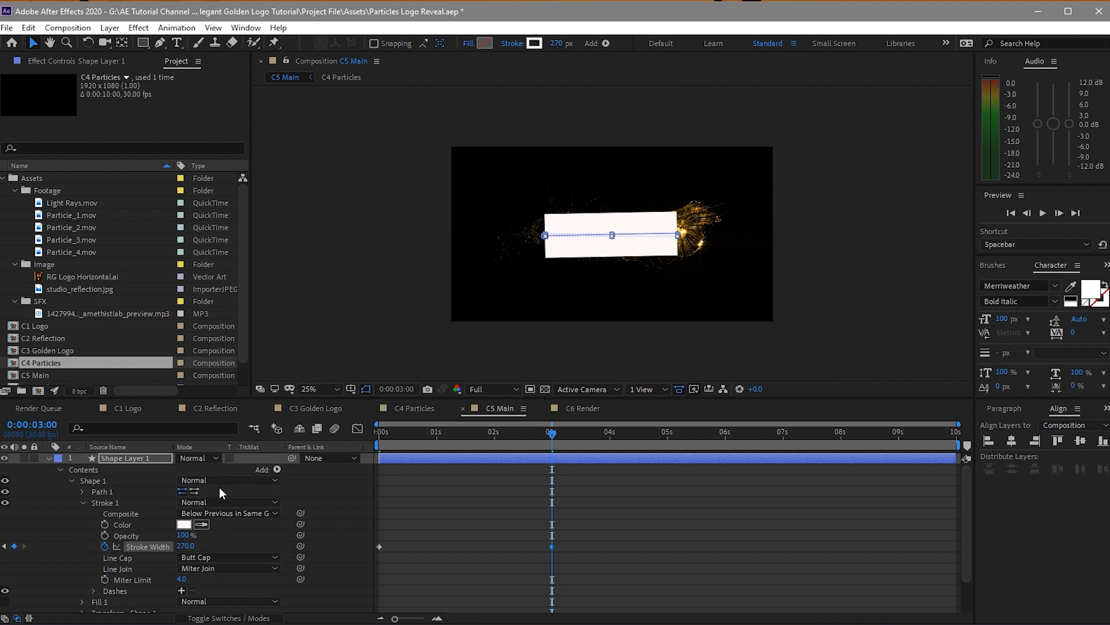
Step: Add Trim Paths to the line's shape and keyframe its End at 100% at 0:00:03:00
click(277, 469)
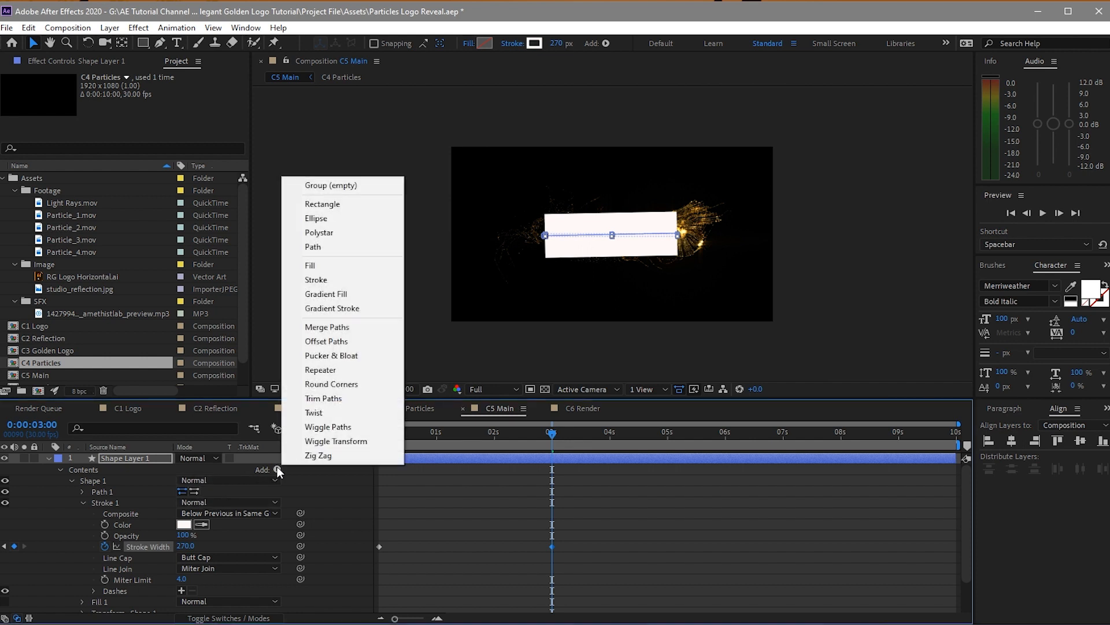
click(323, 398)
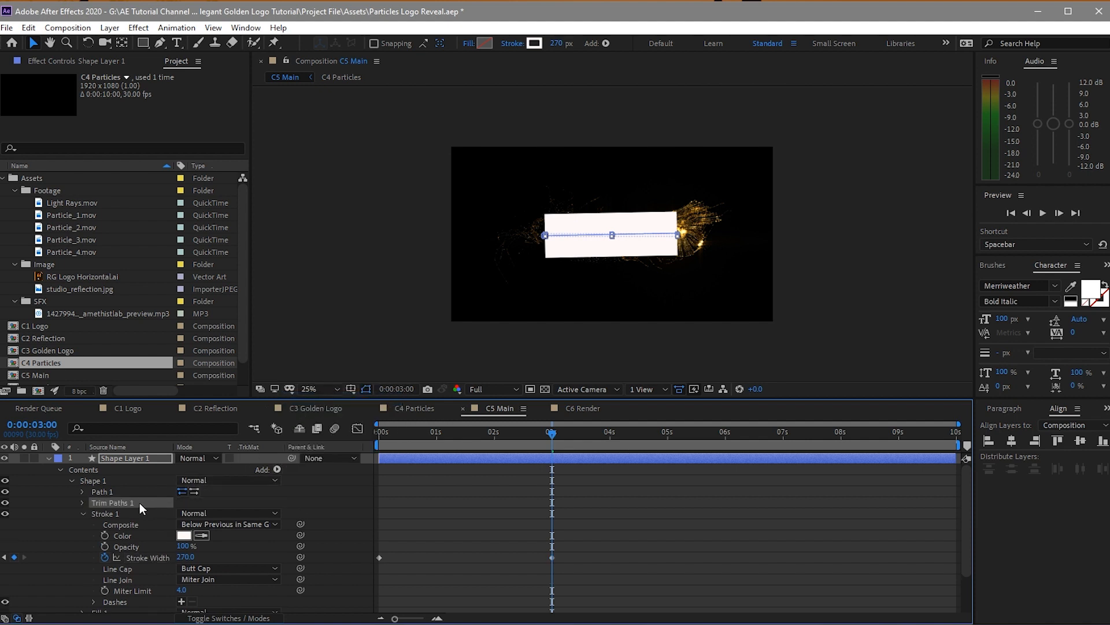
click(82, 502)
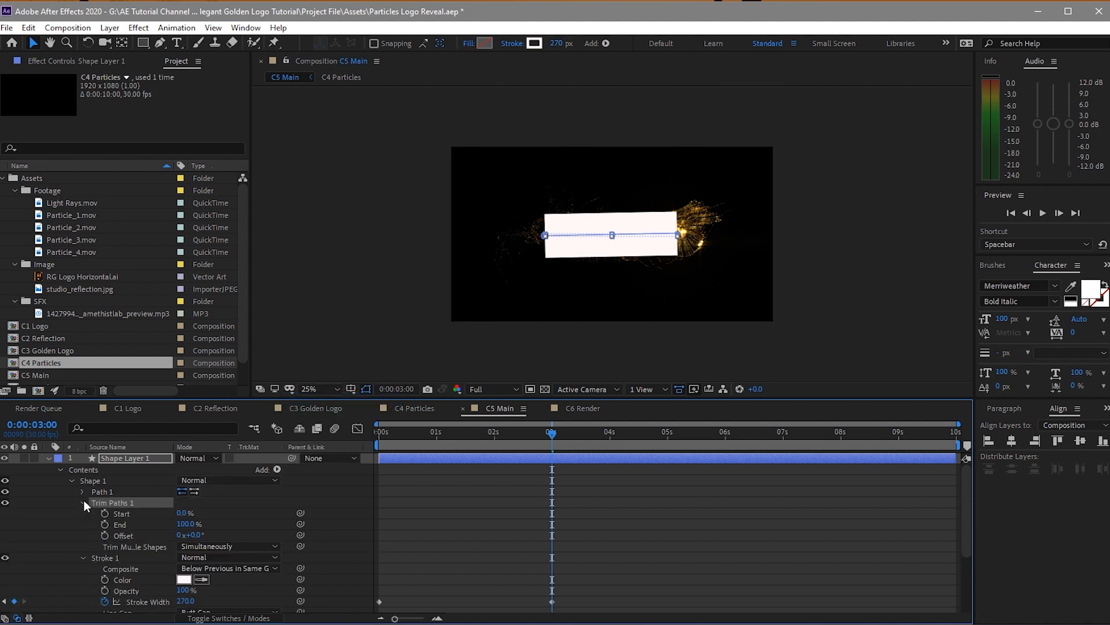
click(105, 525)
Step: Set the Trim Paths End to 0% at 0:00:00:00, then deselect the layer
drag(551, 430, 245, 464)
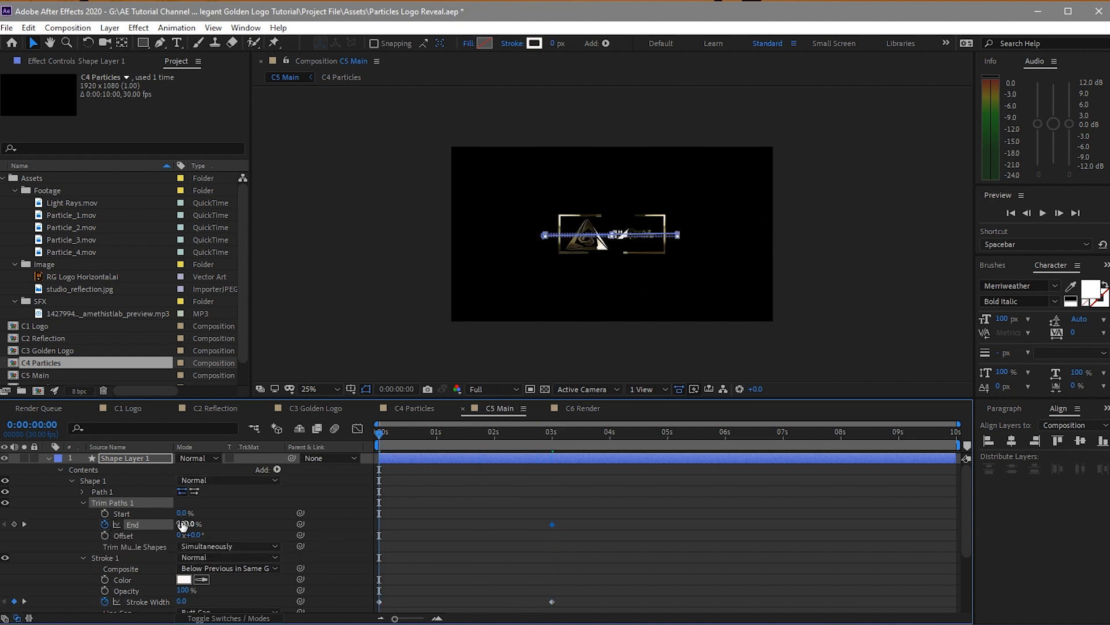
drag(182, 524, 134, 542)
click(572, 512)
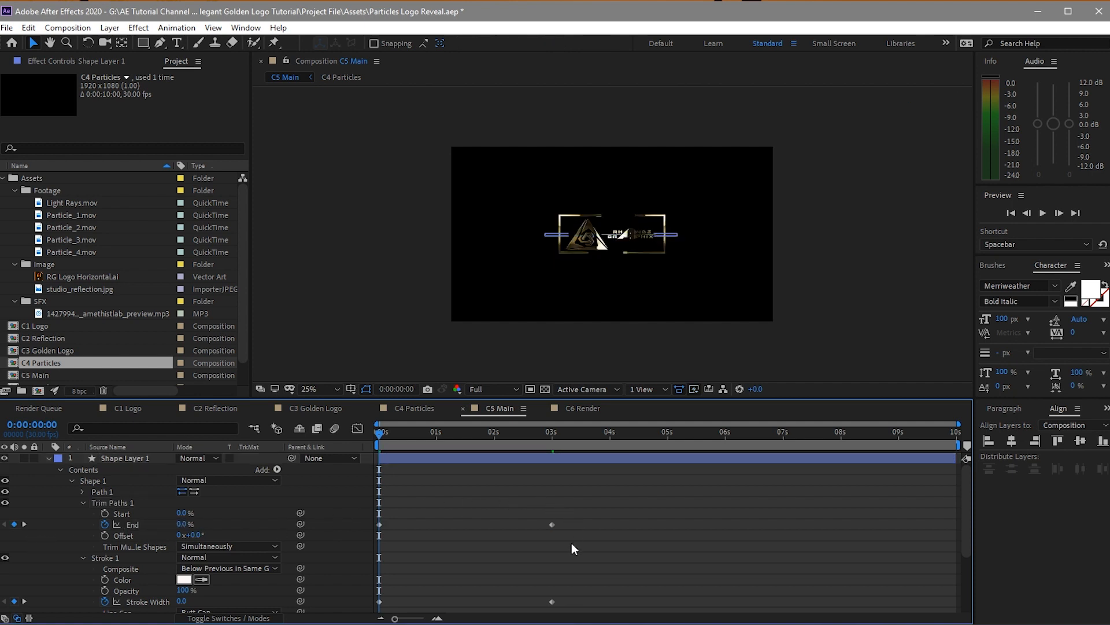
Step: Apply Easy Ease to all End and Stroke Width keyframes of the line
mouse_move(571, 507)
mouse_down()
mouse_move(531, 593)
mouse_move(486, 617)
mouse_move(372, 566)
mouse_up()
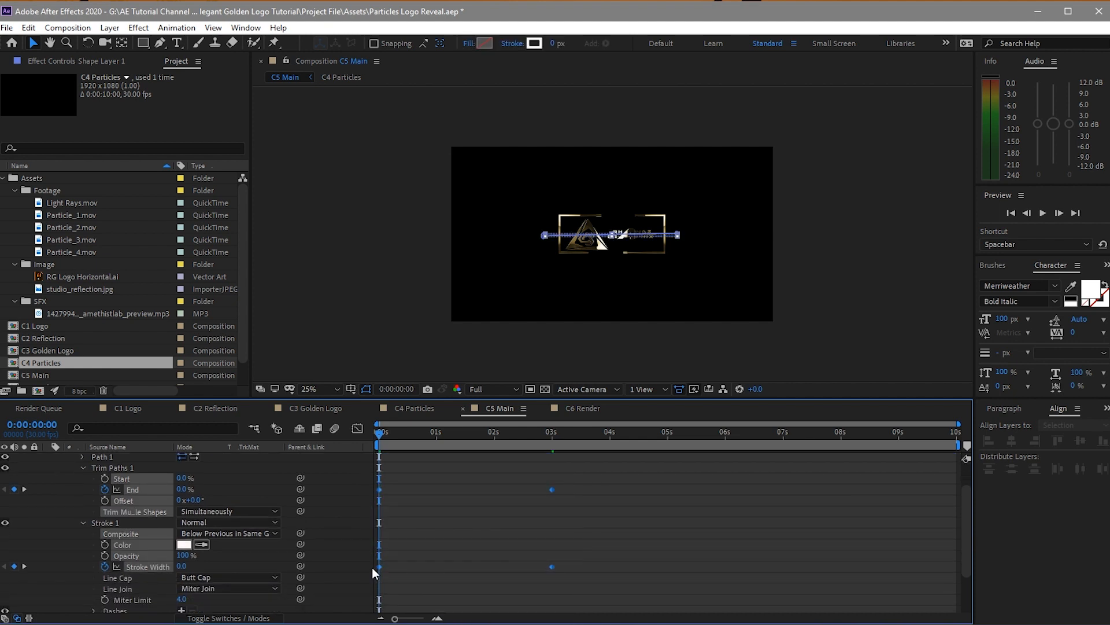
right_click(553, 488)
mouse_move(565, 485)
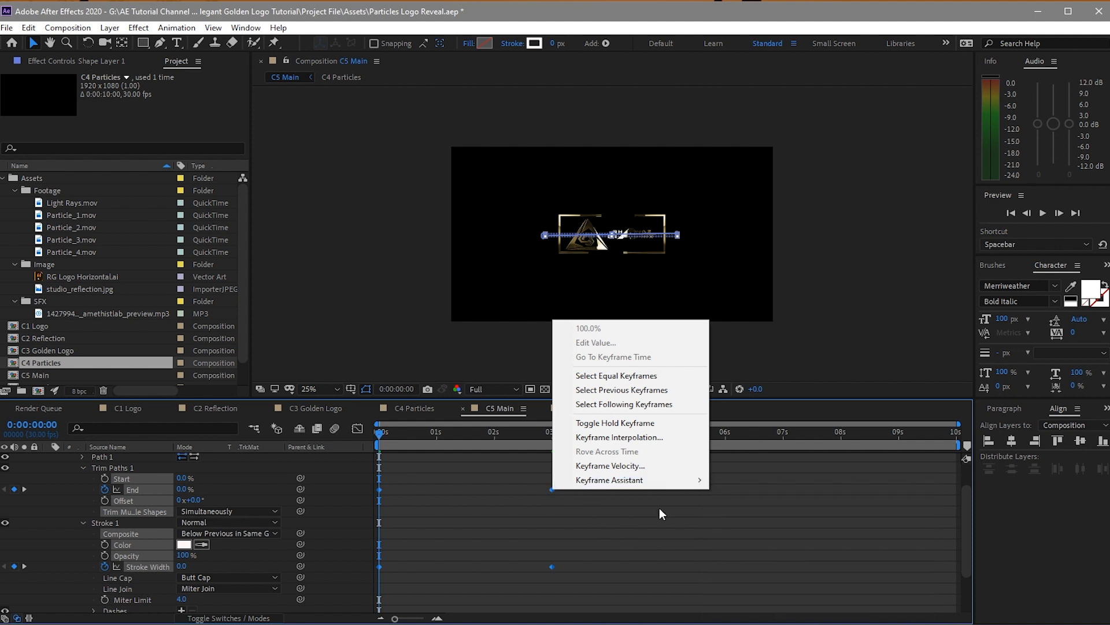
mouse_move(698, 482)
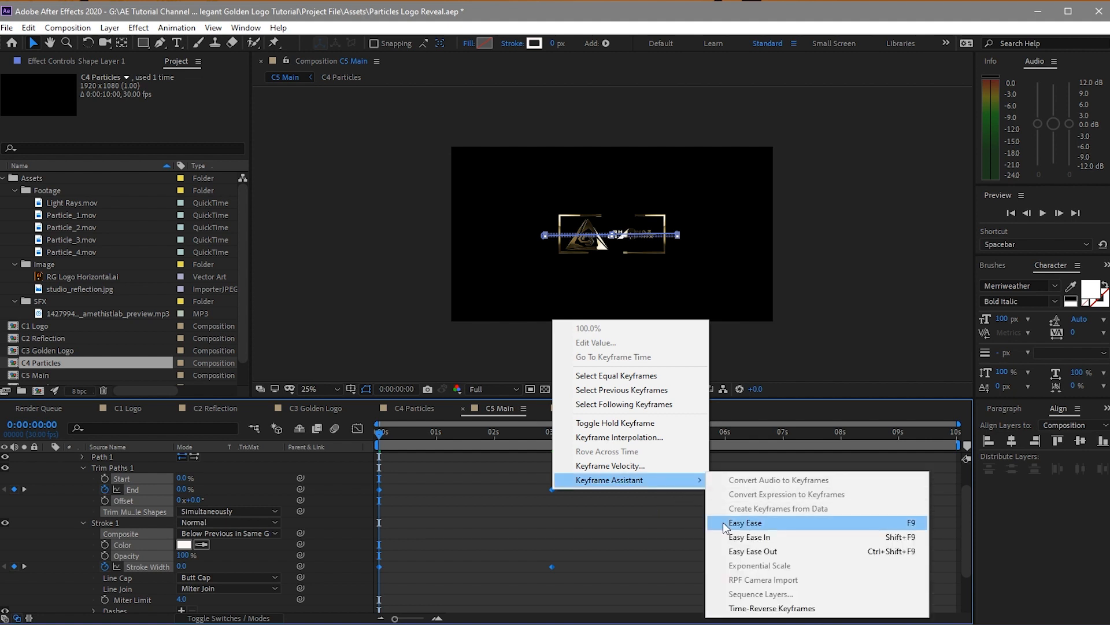
click(745, 523)
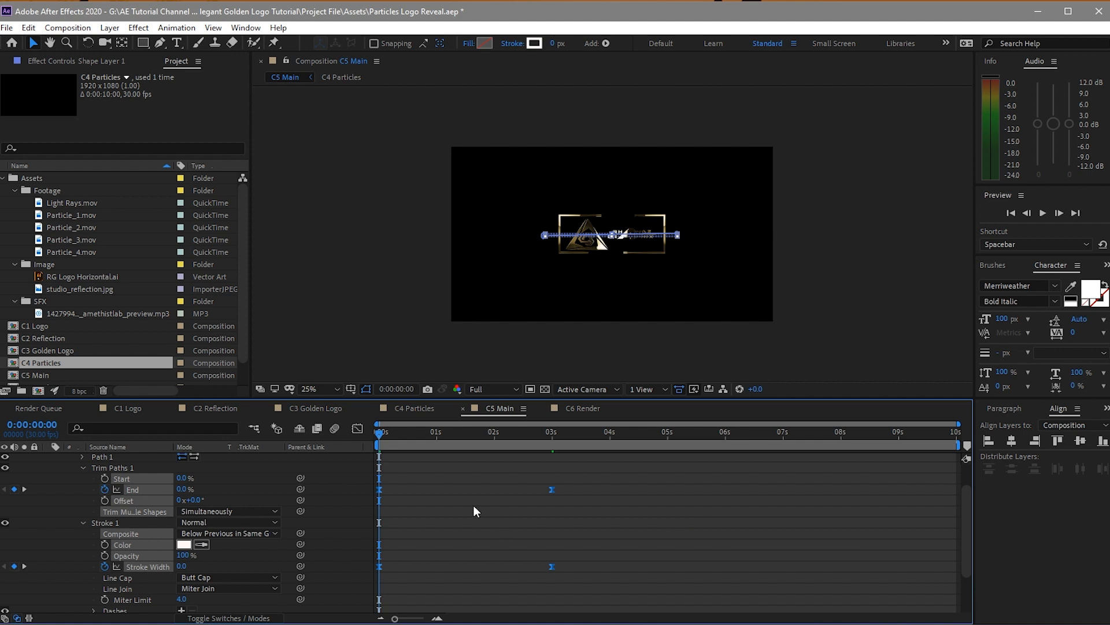
Step: In the Graph Editor, lengthen the incoming ease of the keyframes at 0:00:03:00 so the speed peaks at about one second
click(357, 428)
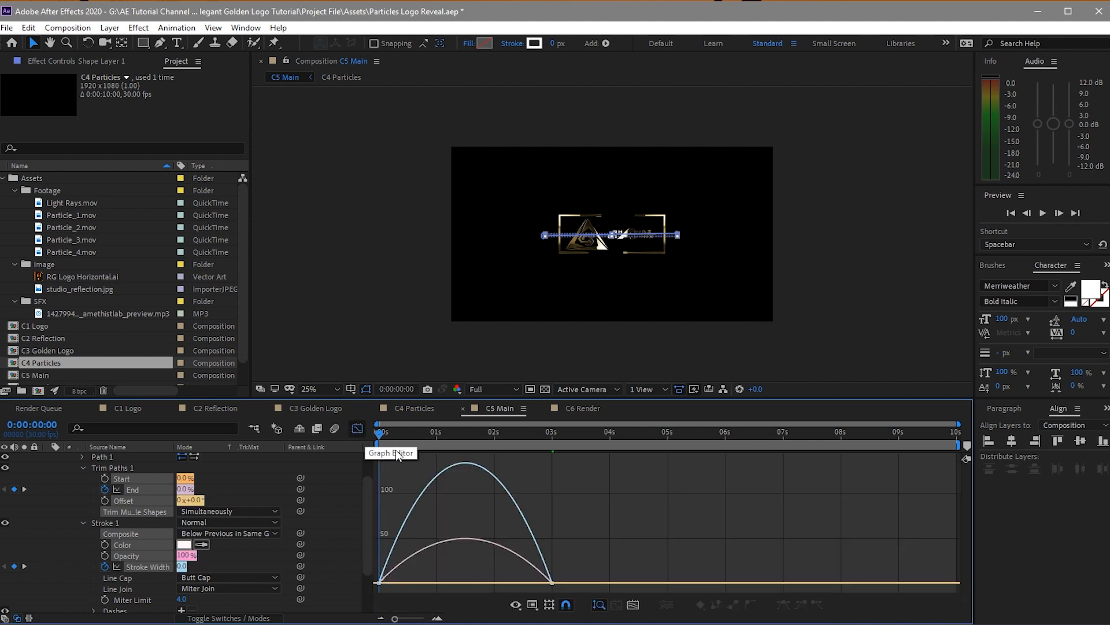
click(548, 580)
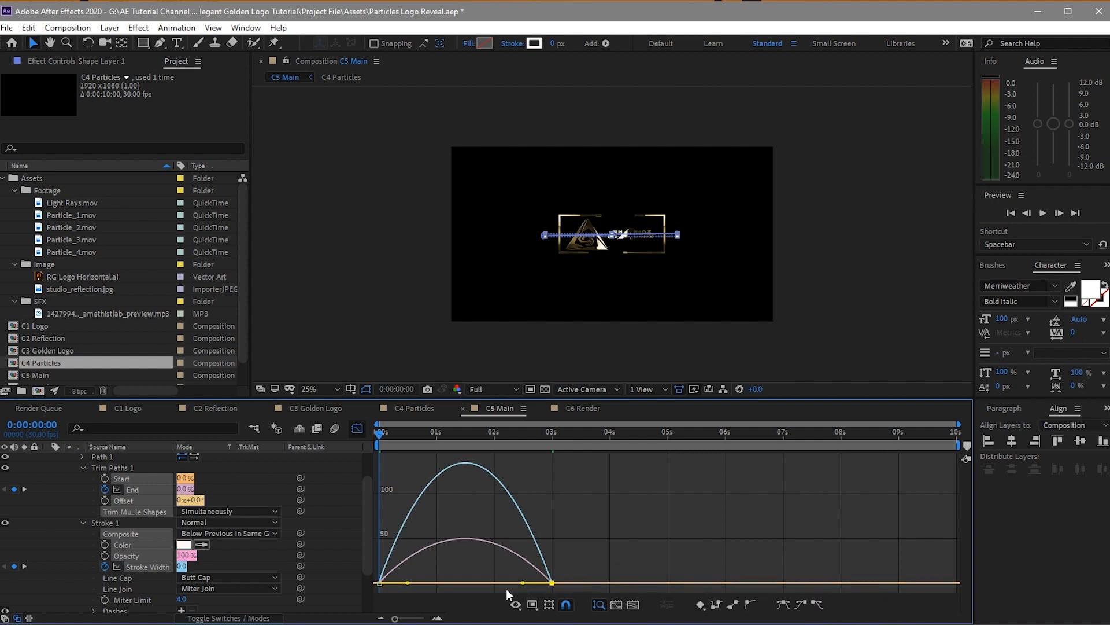
drag(506, 588, 497, 585)
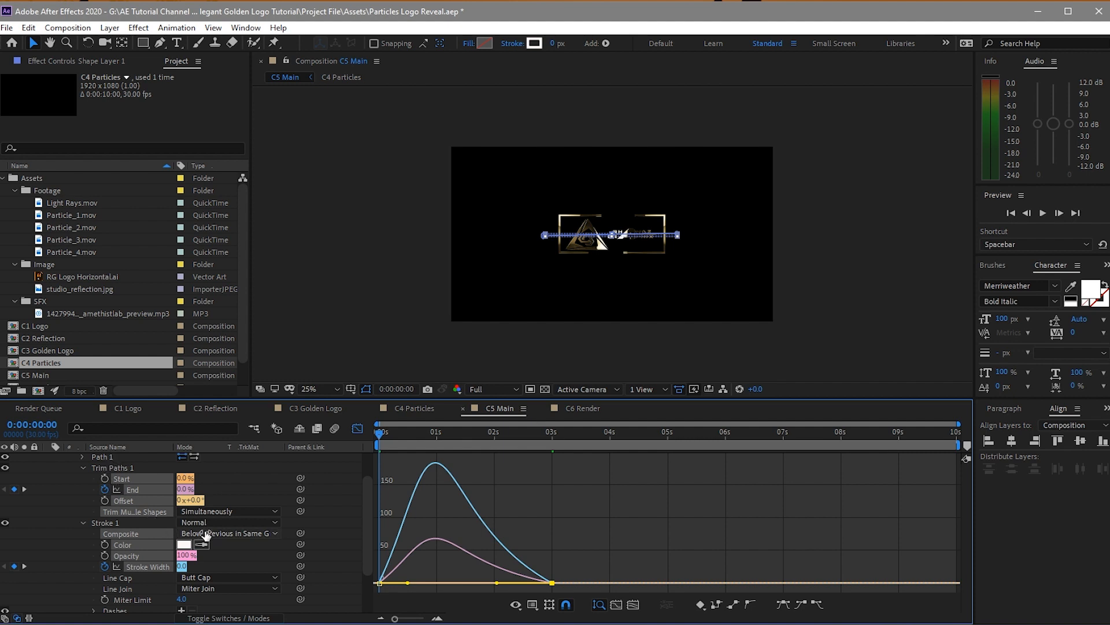
click(357, 428)
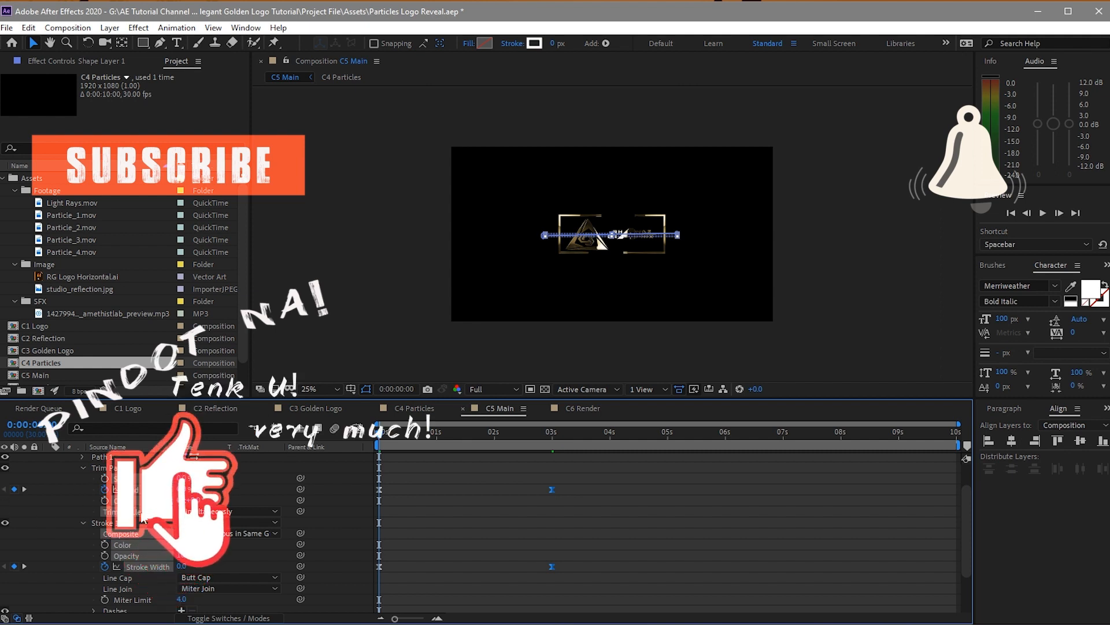
Step: Collapse Shape Layer 1's properties and preview the line's growth over the logo from the start
scroll(78, 501, up, 3)
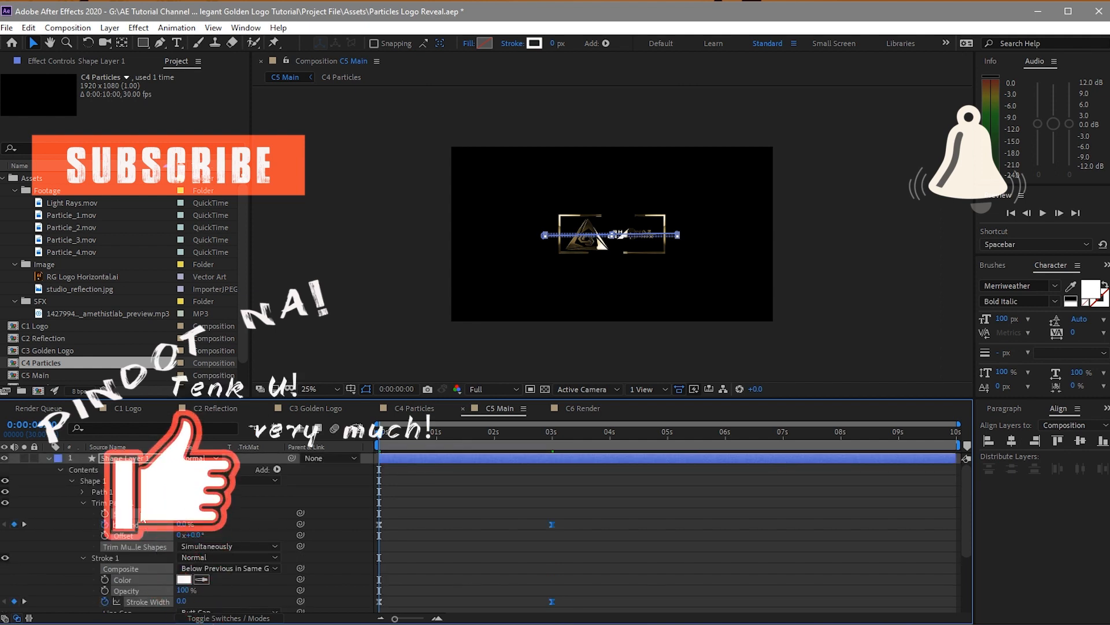
click(58, 469)
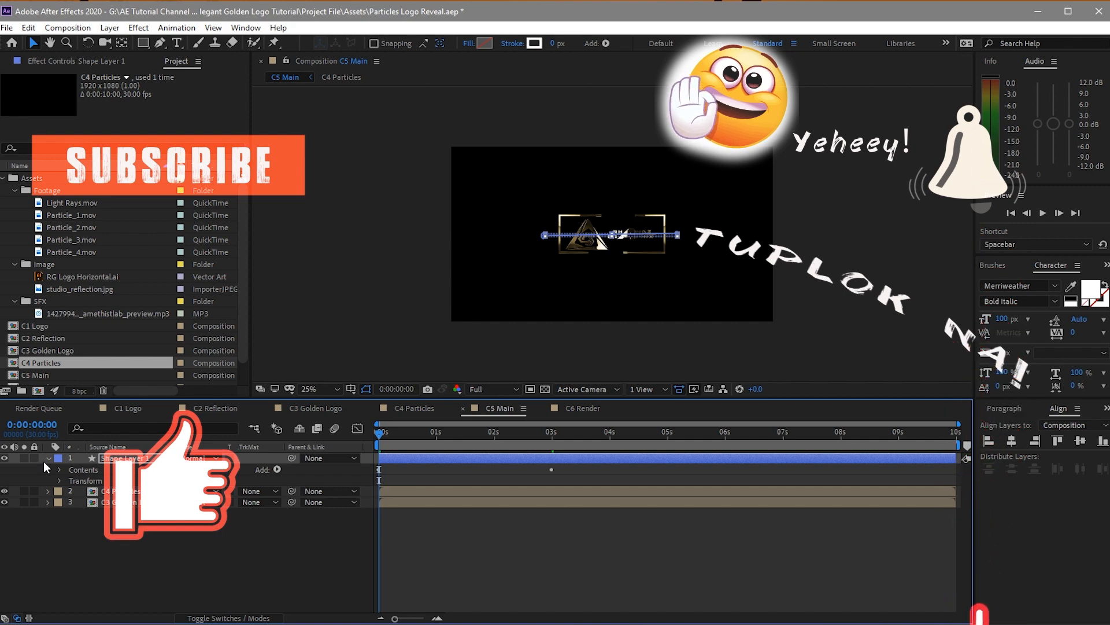
click(47, 458)
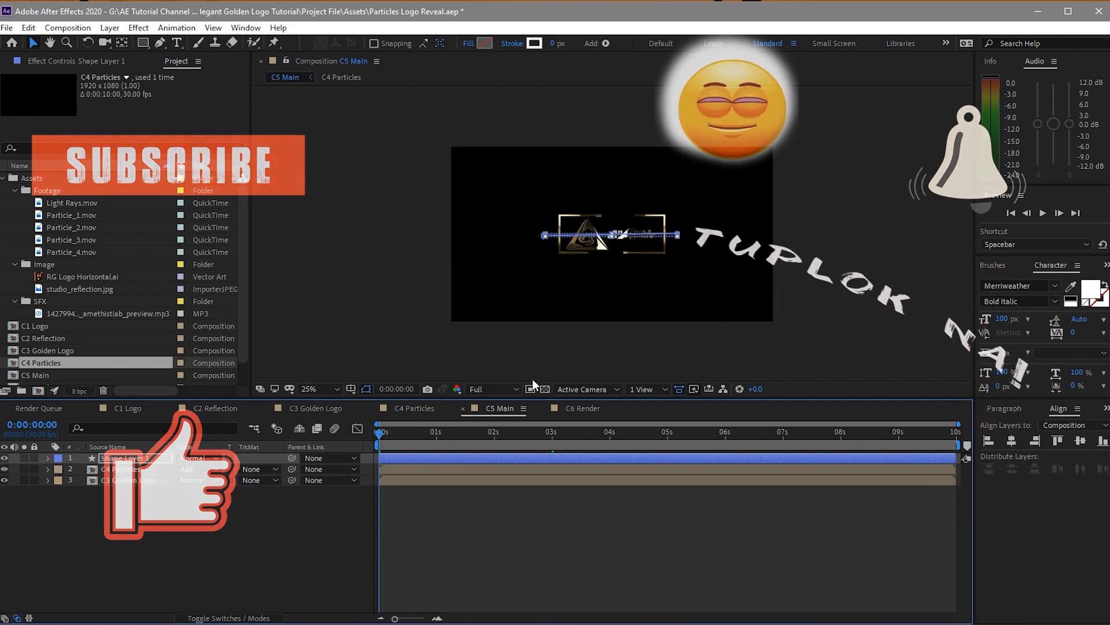
click(1043, 213)
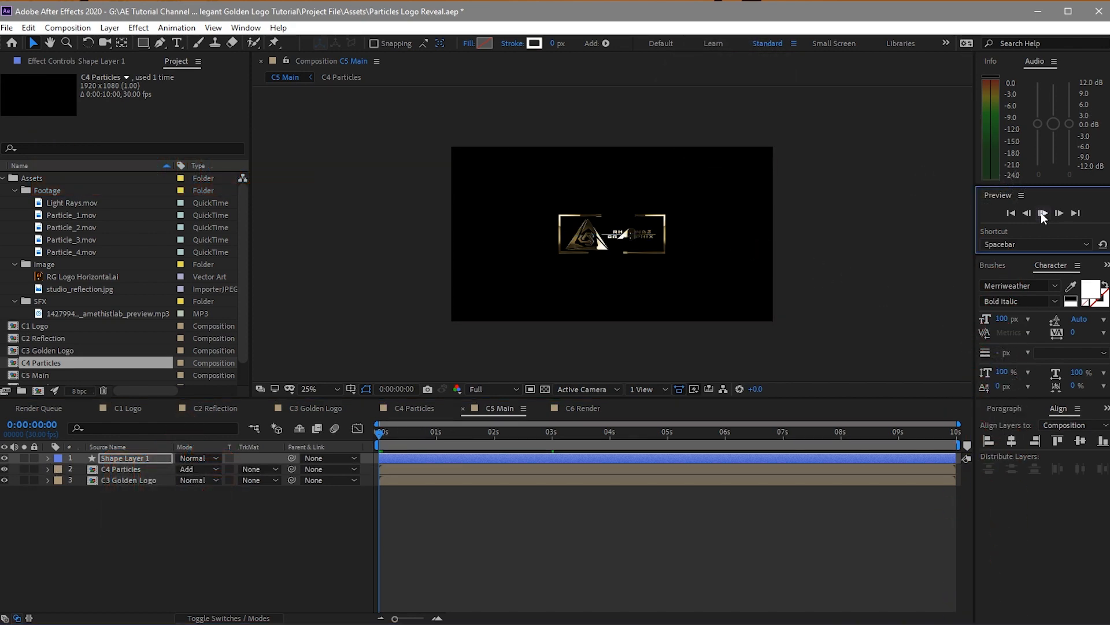
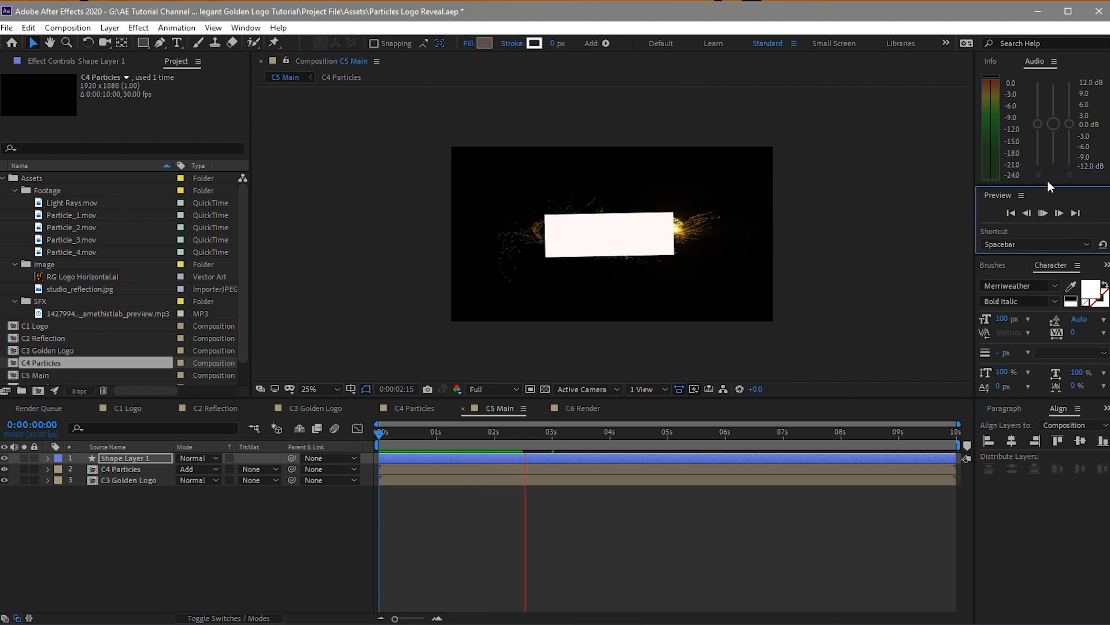
click(1042, 214)
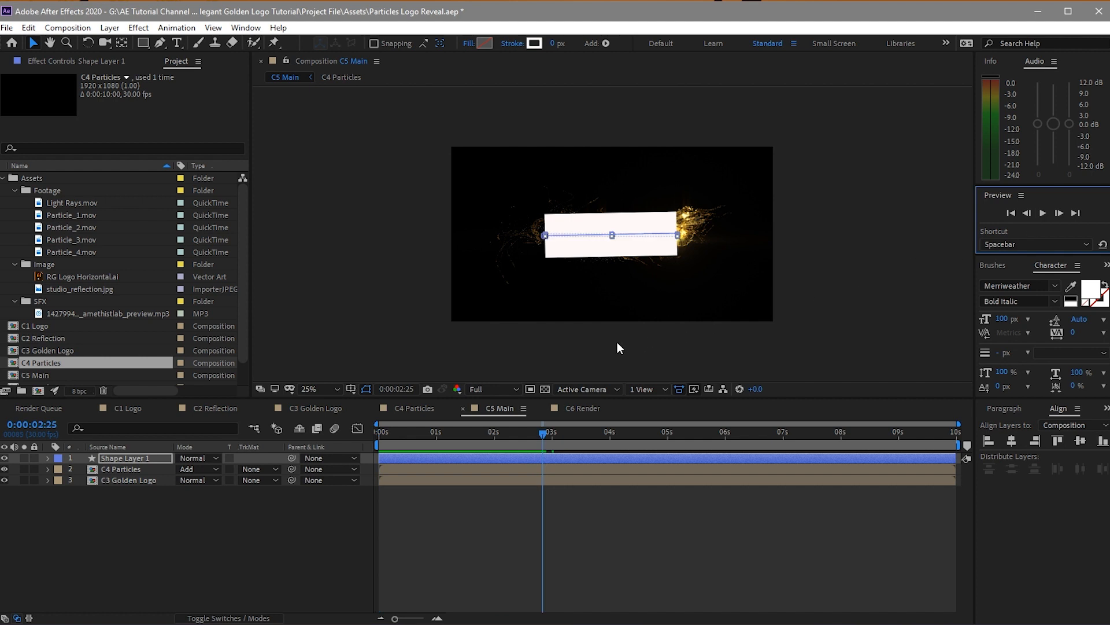
Step: Apply the CC Radial Fast Blur effect to Shape Layer 1 and set its Amount to 60
click(128, 457)
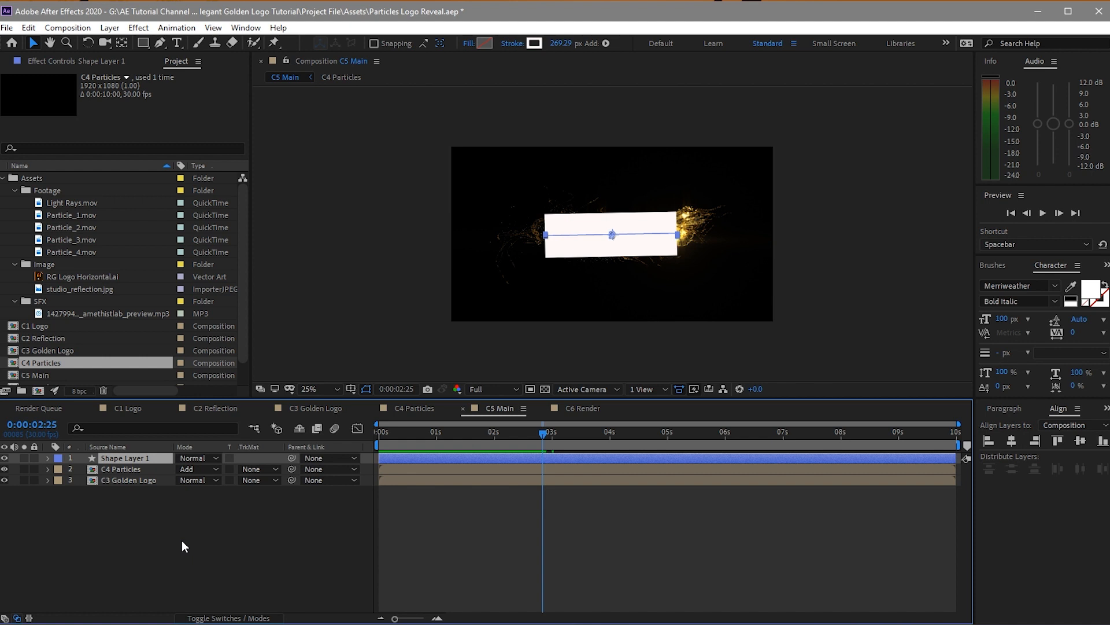
key(ctrl+space)
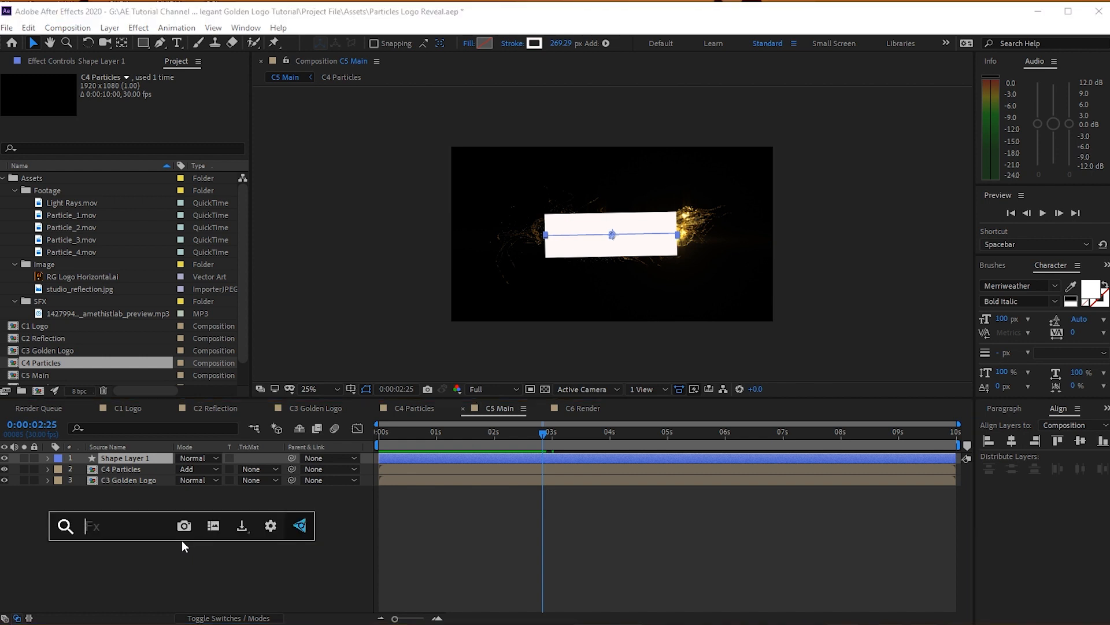
text(fas)
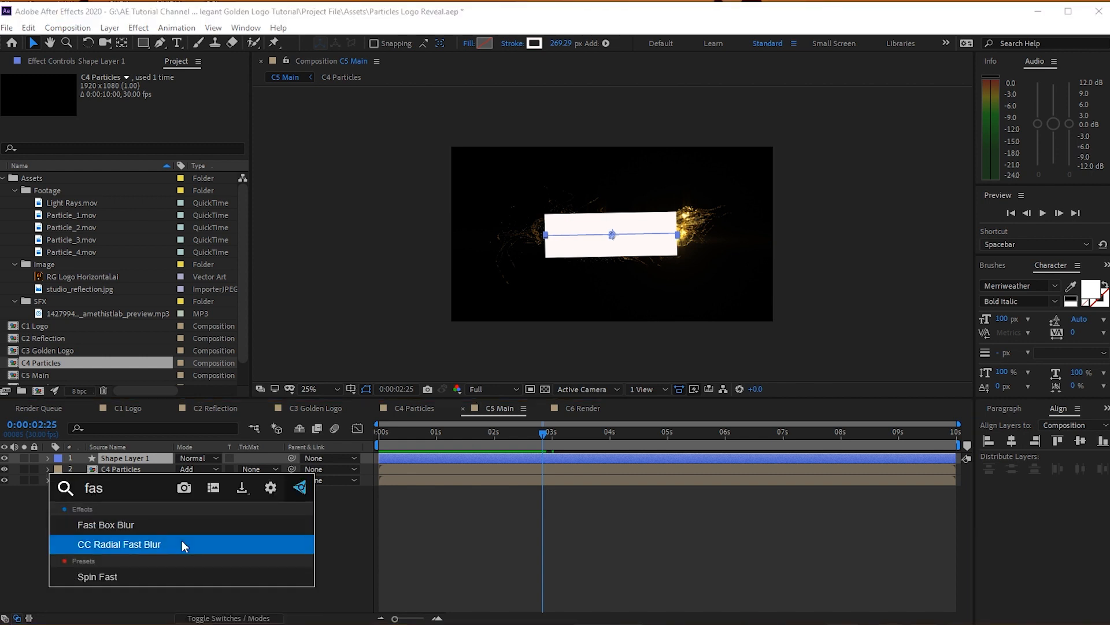
text(t)
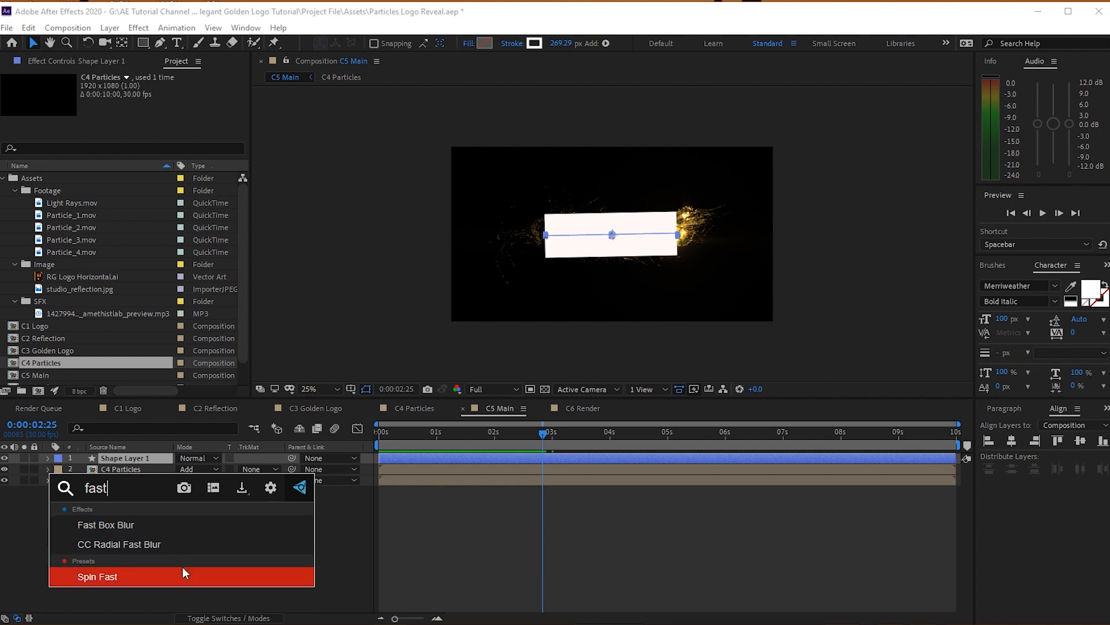
click(157, 540)
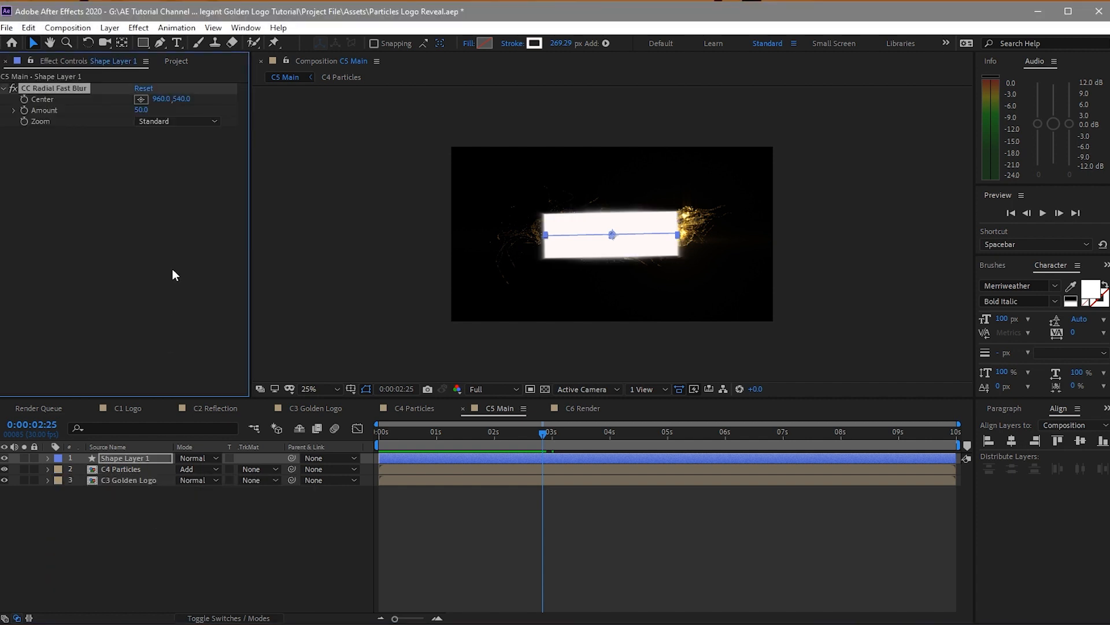
click(141, 111)
text(6)
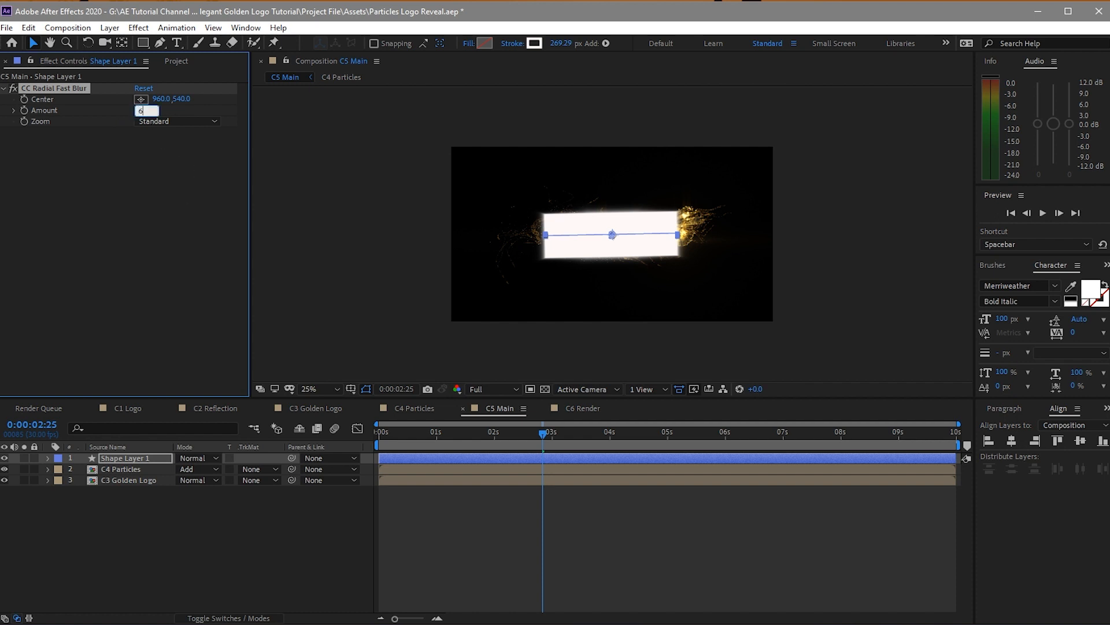
text(0)
click(198, 196)
Step: Move Shape Layer 1 directly above C3 Golden Logo and make it that layer's Luma Matte
drag(129, 461, 127, 469)
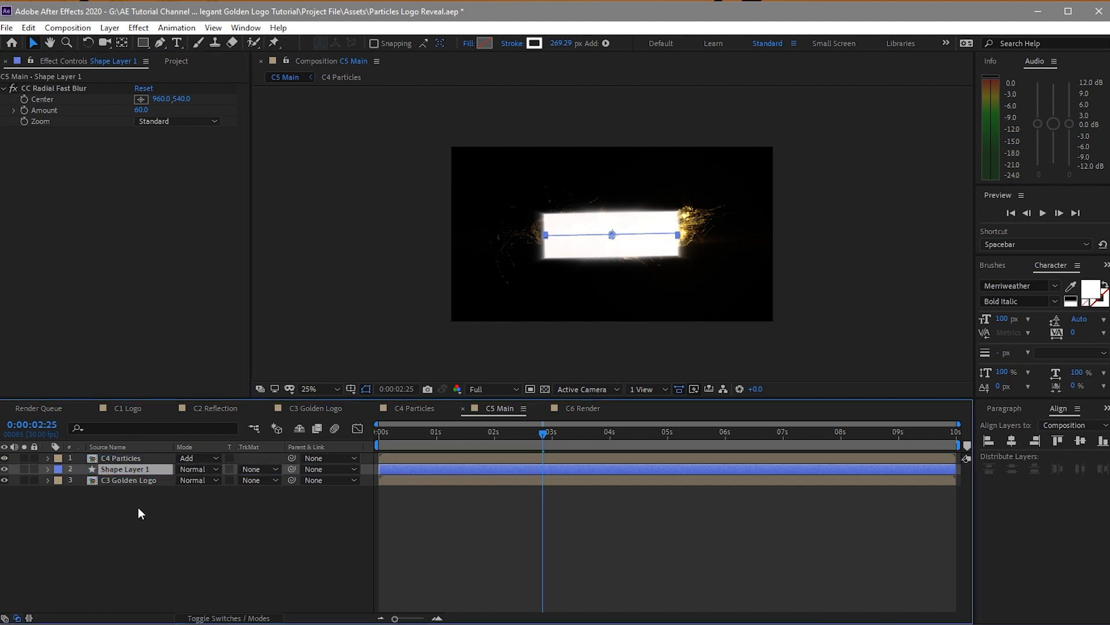
click(273, 482)
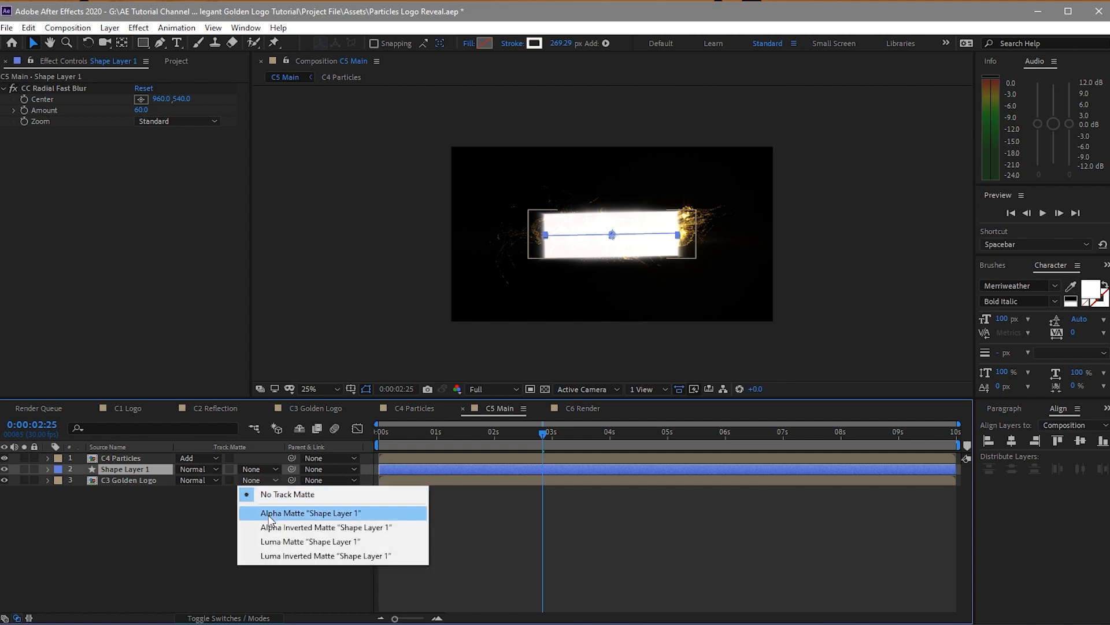
click(270, 544)
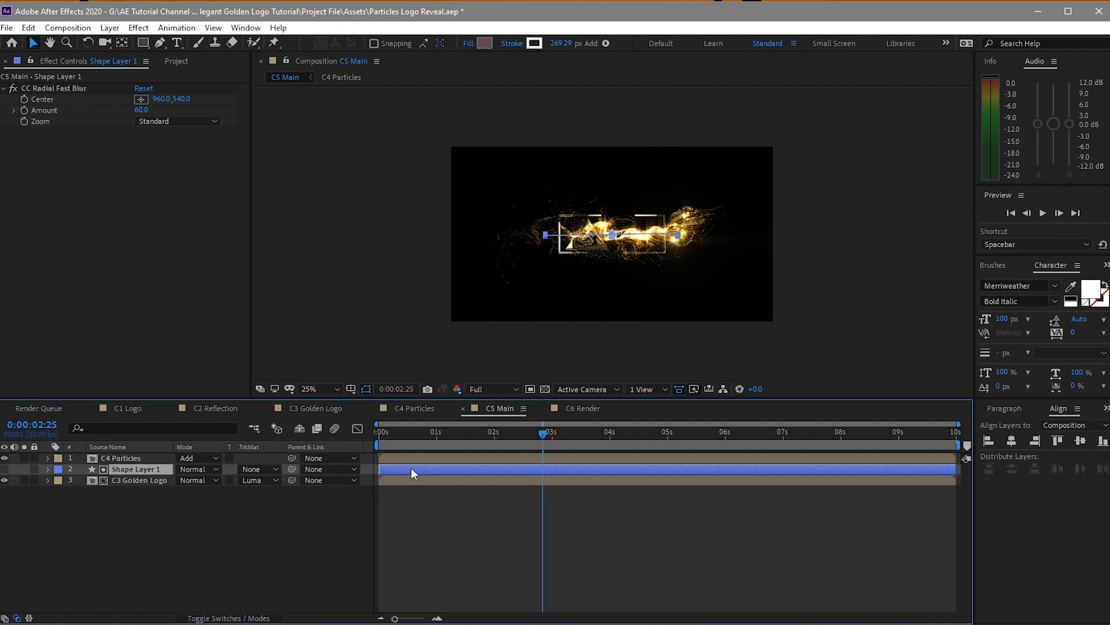
Step: Show Shape Layer 1's keyframes and shift both Stroke Width keyframes one second later, so they start at 0:00:01:00
key(u)
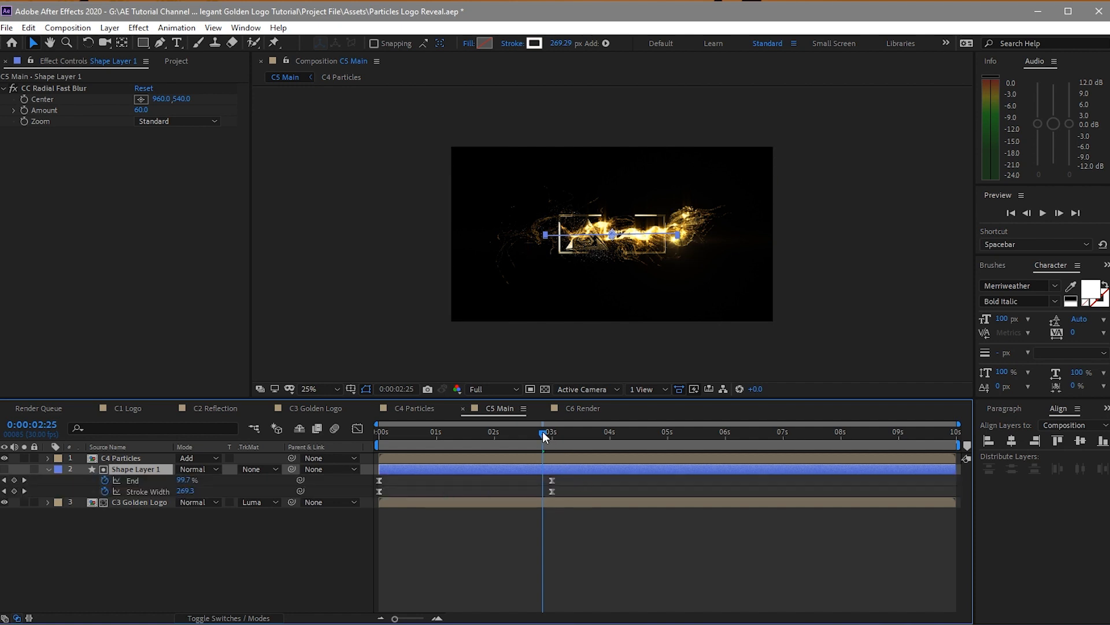
drag(545, 433, 434, 425)
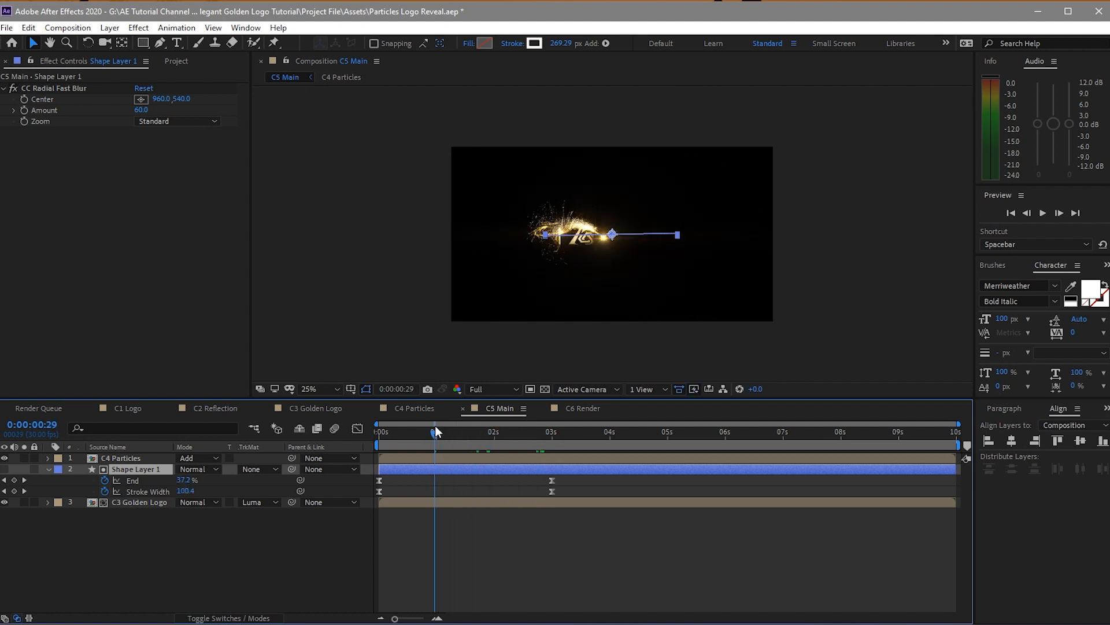
drag(435, 426, 438, 427)
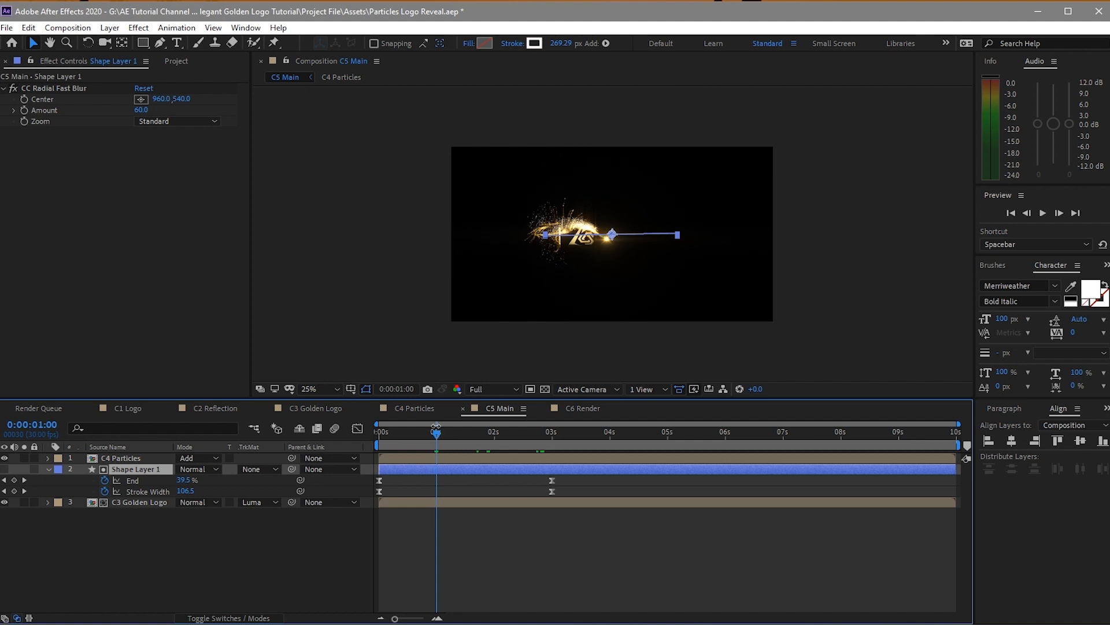
mouse_move(561, 487)
mouse_down()
mouse_move(377, 492)
mouse_move(436, 496)
mouse_up()
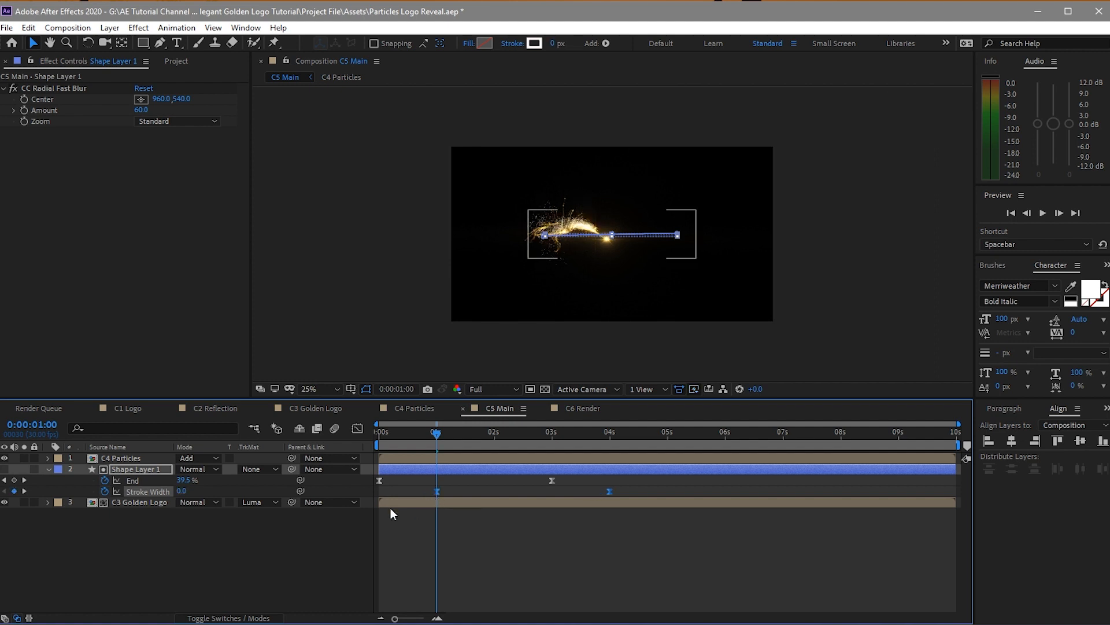
Step: Collapse Shape Layer 1's properties and add Light Rays.mov as the topmost layer in C5 Main
click(179, 555)
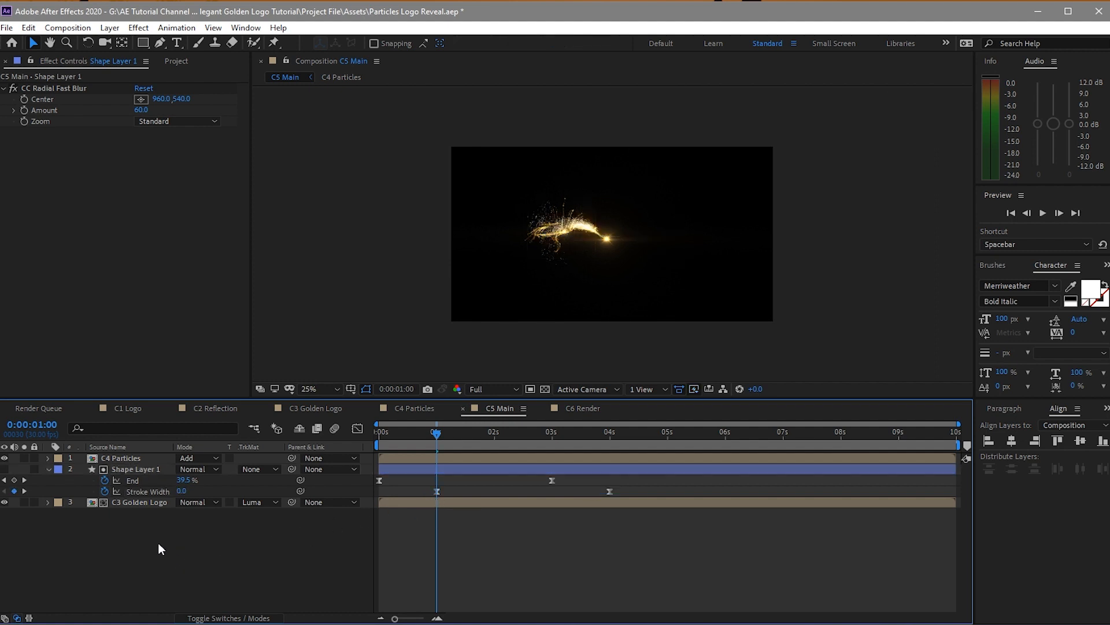
click(48, 469)
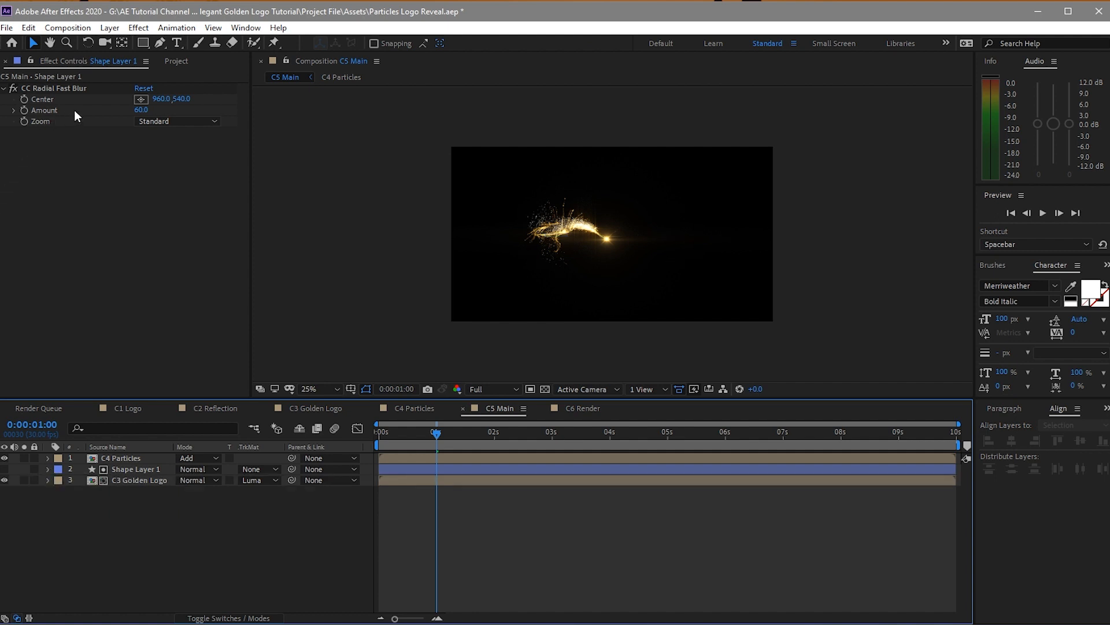
click(168, 62)
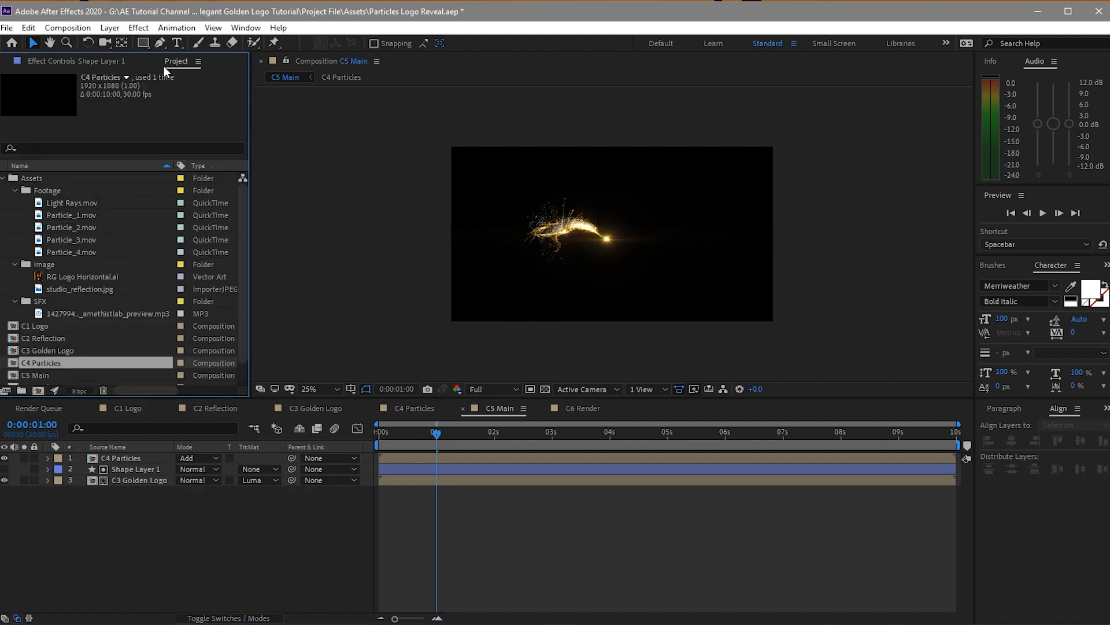
click(67, 204)
drag(67, 203, 81, 456)
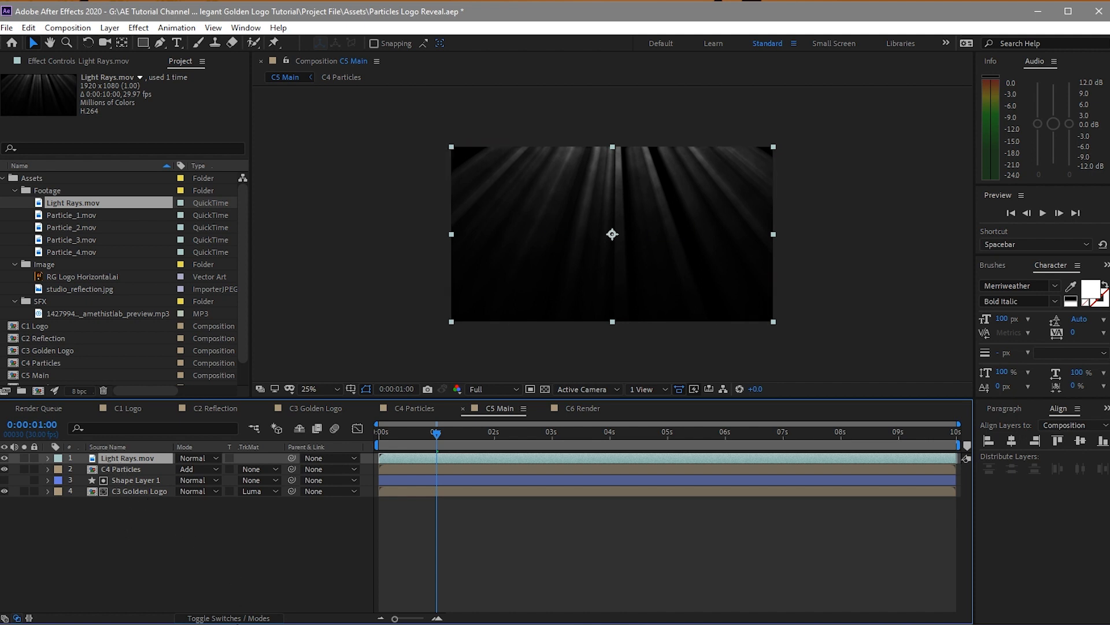
Step: Set the Light Rays.mov layer's Opacity to 50%
key(t)
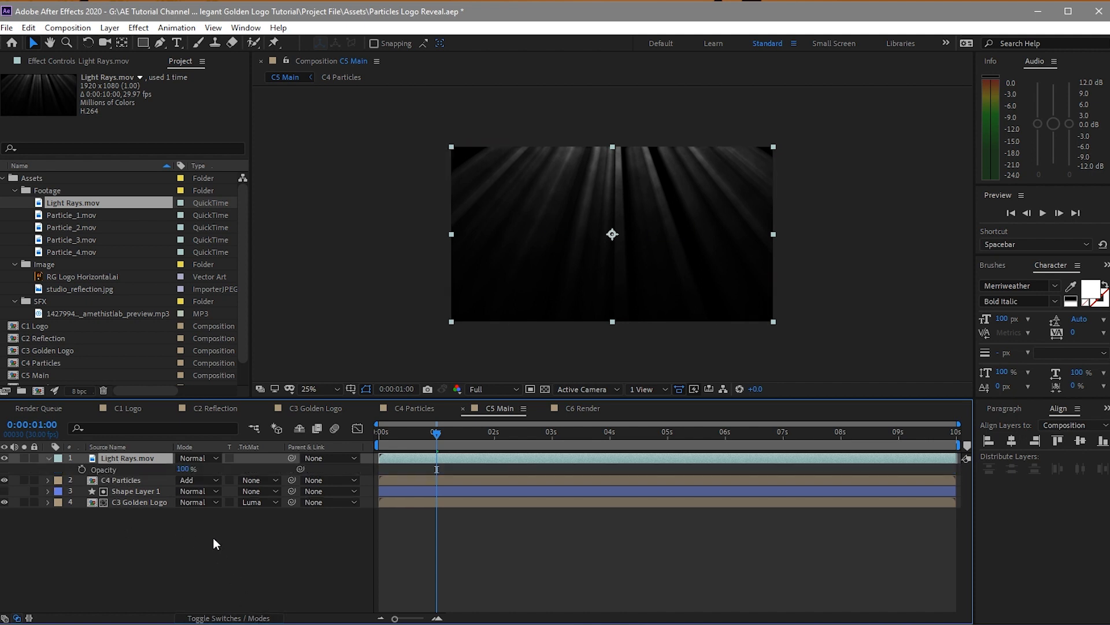
click(183, 469)
text(50)
click(262, 536)
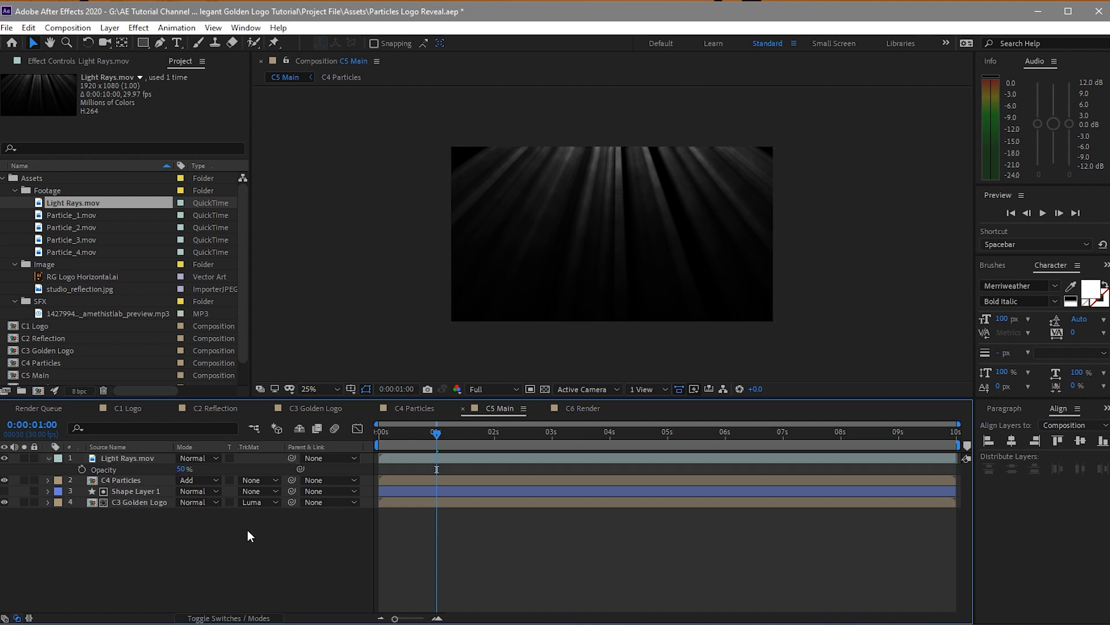
Step: Apply the Curves effect to the Light Rays.mov layer
click(123, 461)
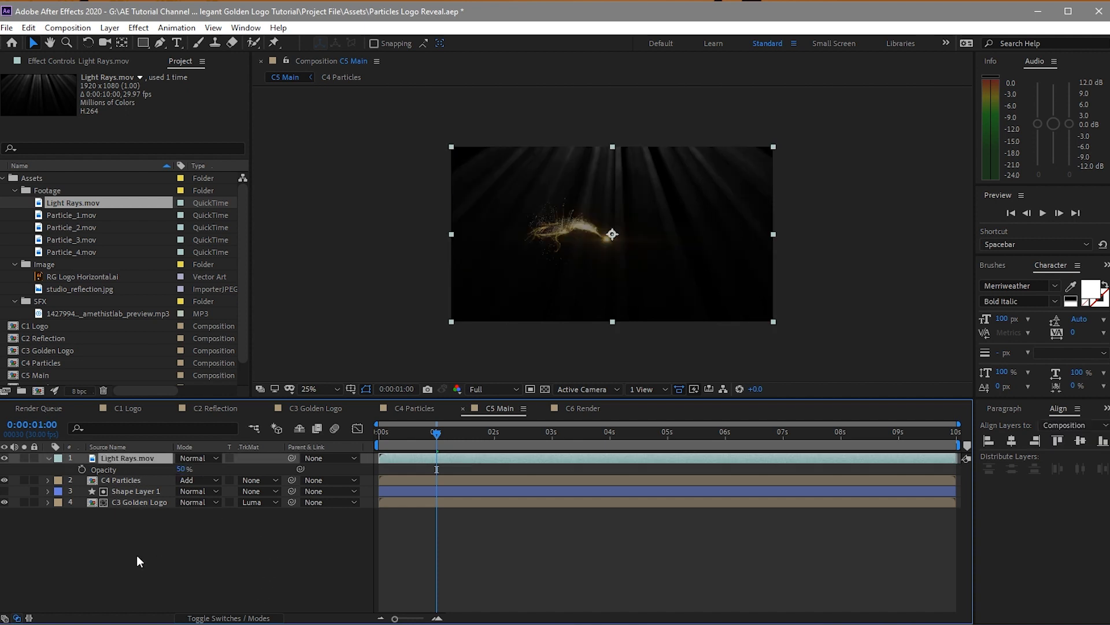
key(ctrl+space)
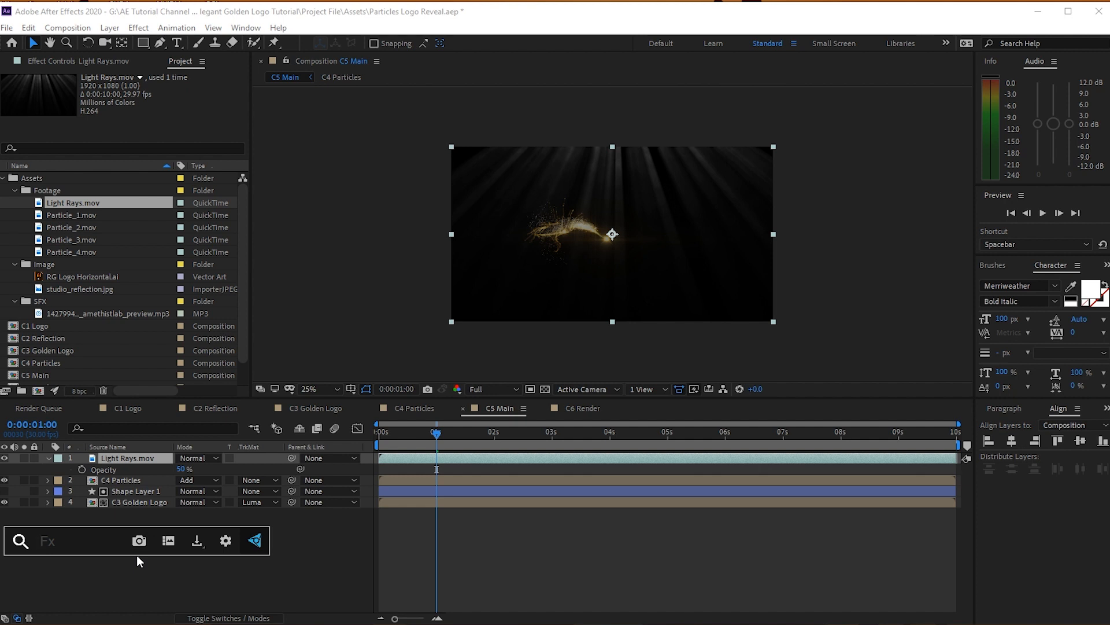
text(cu)
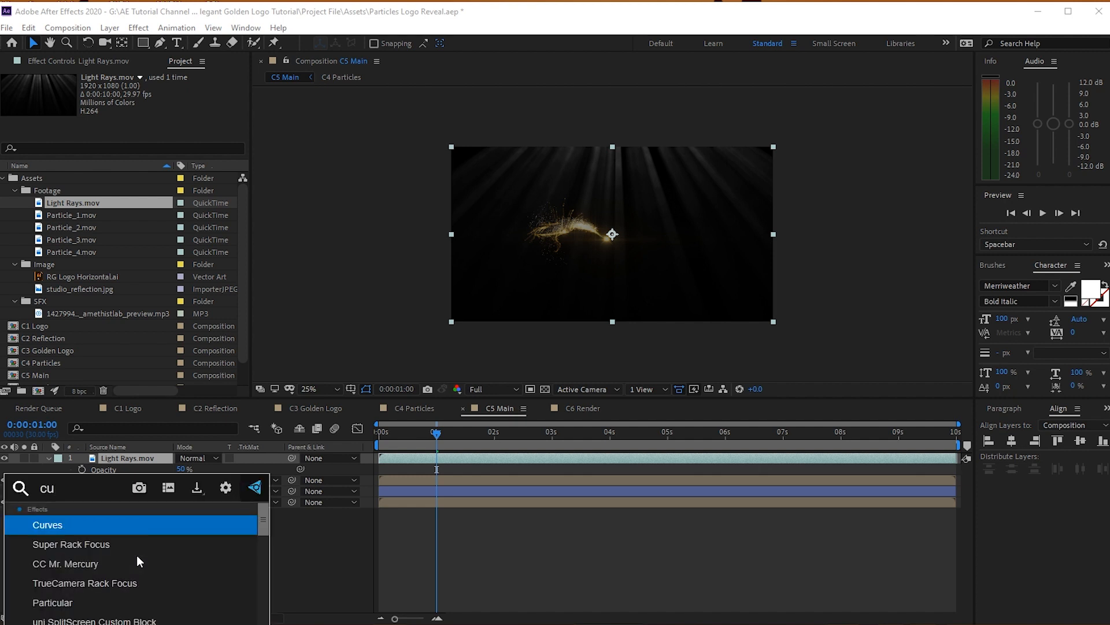
text(rves)
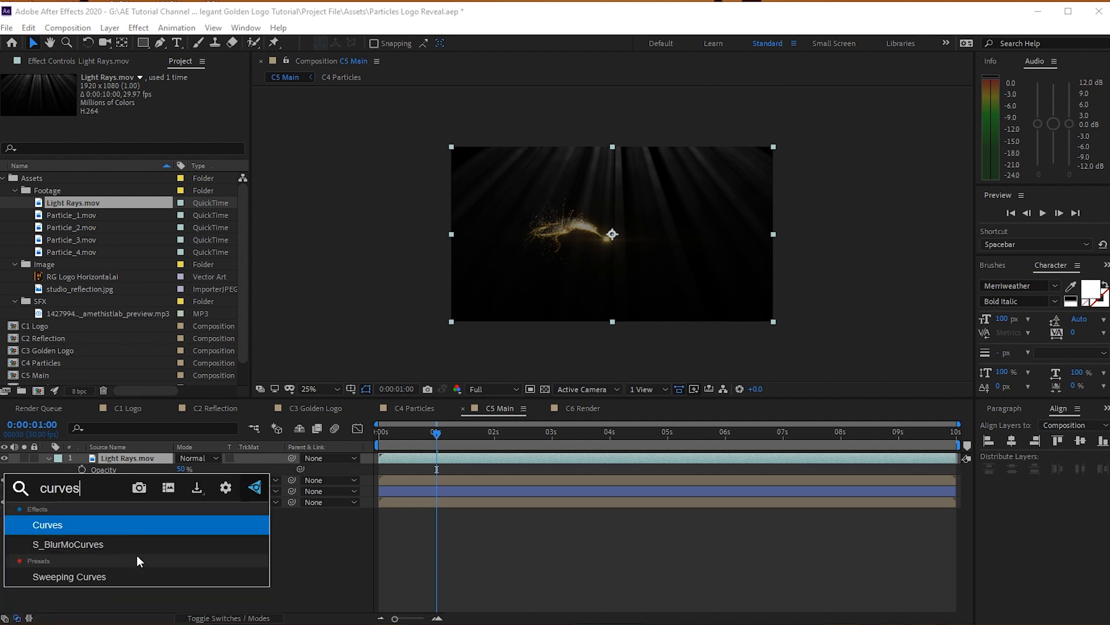
click(160, 523)
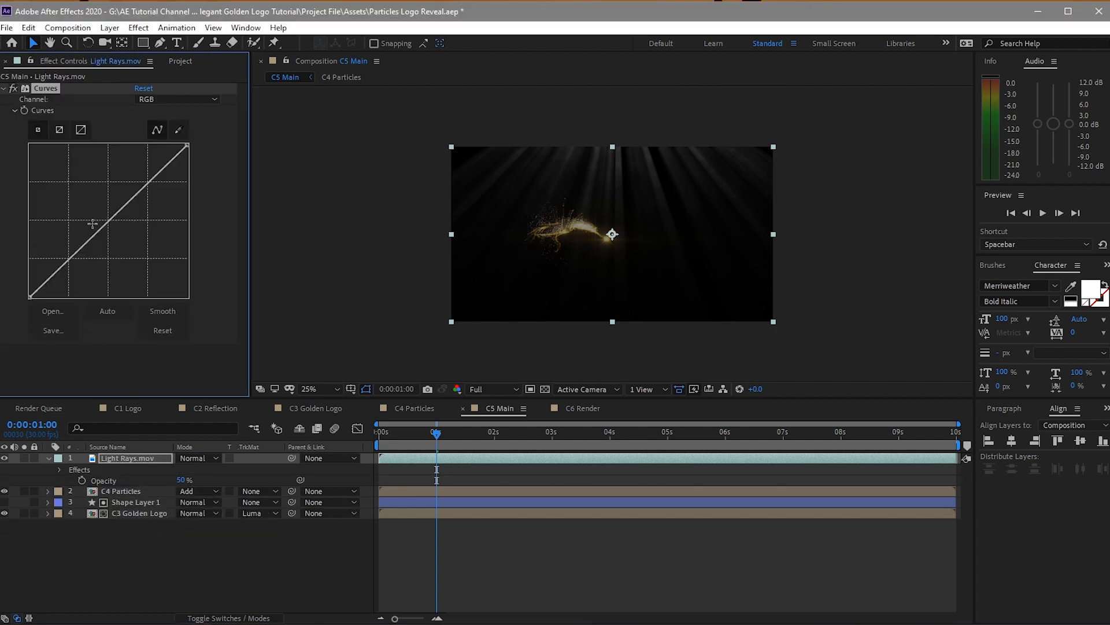
Step: In Light Rays.mov's Curves, raise the Red channel's curve clearly in the lower midtones and the Green channel's curve slightly in the midtones
click(163, 99)
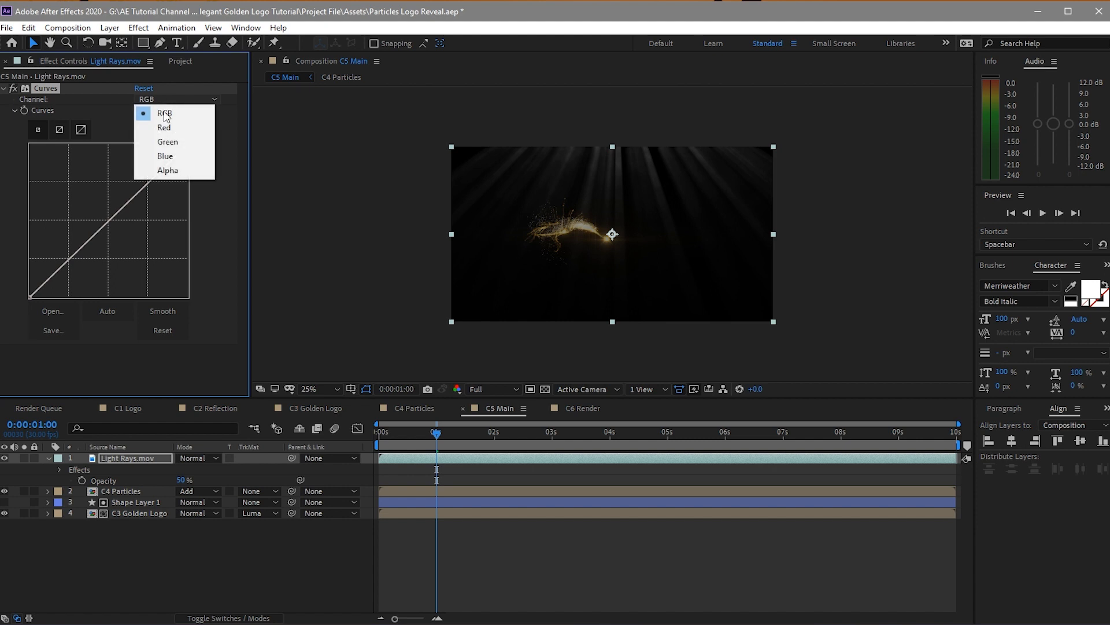
click(152, 126)
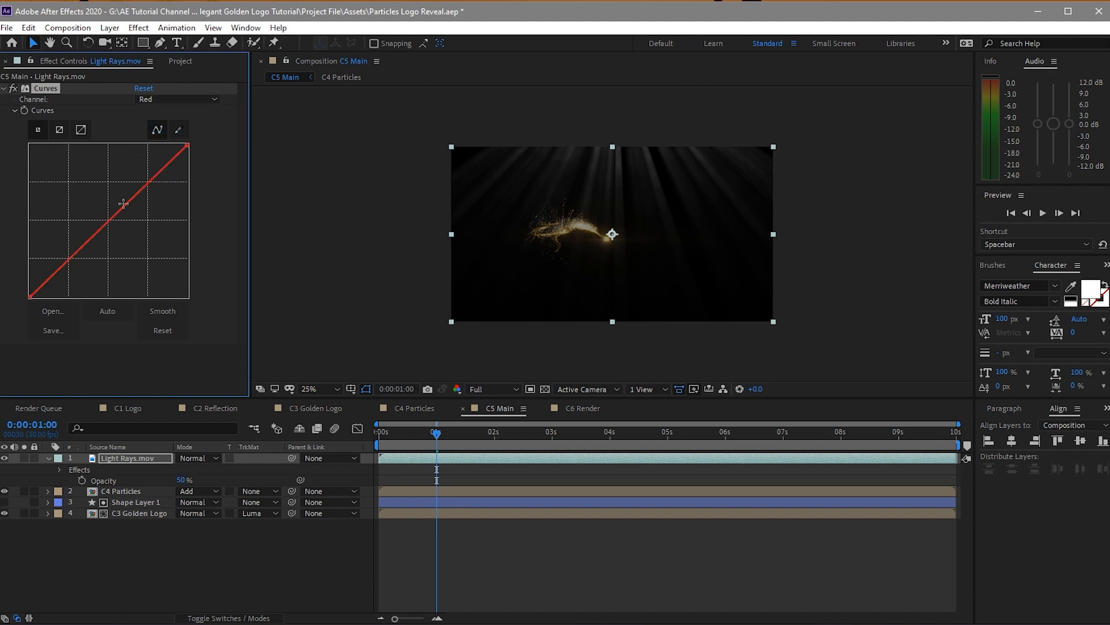
drag(101, 221, 74, 228)
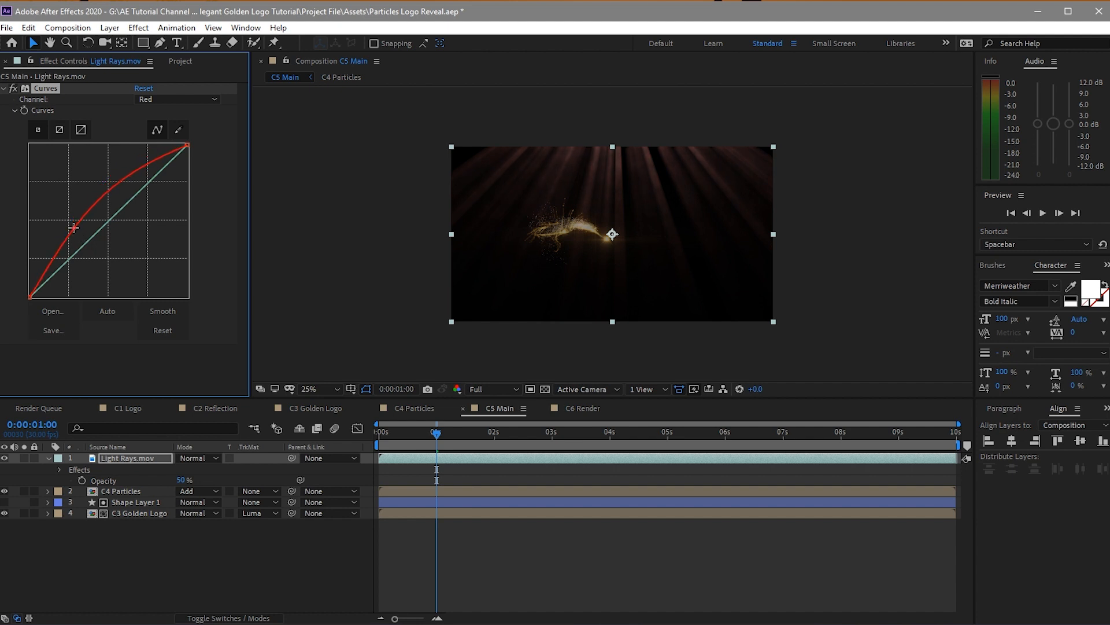
click(177, 97)
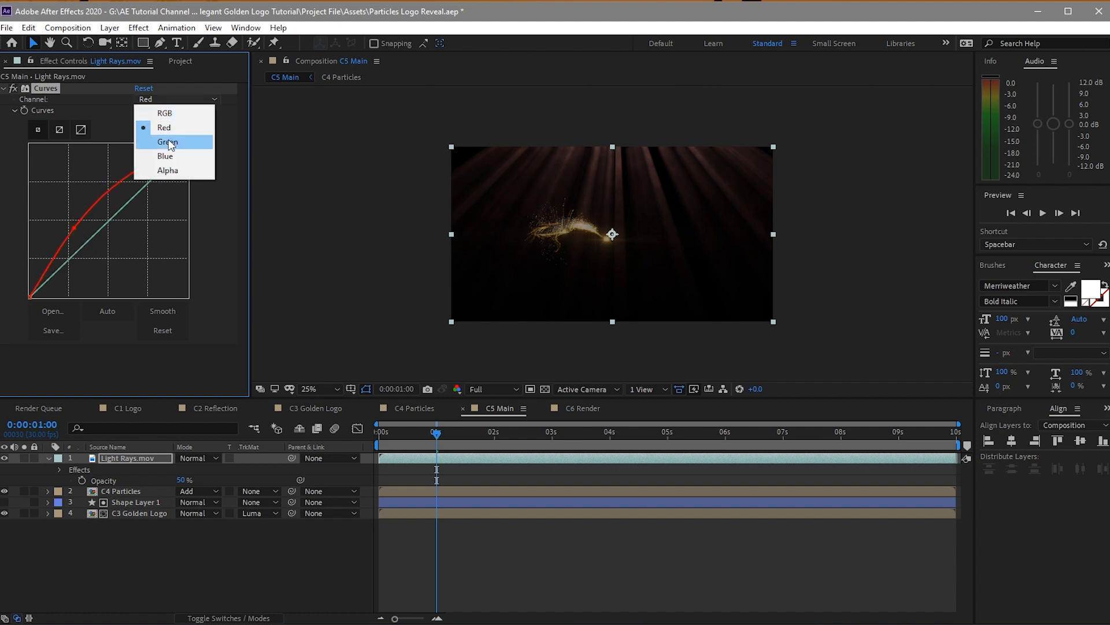
click(172, 142)
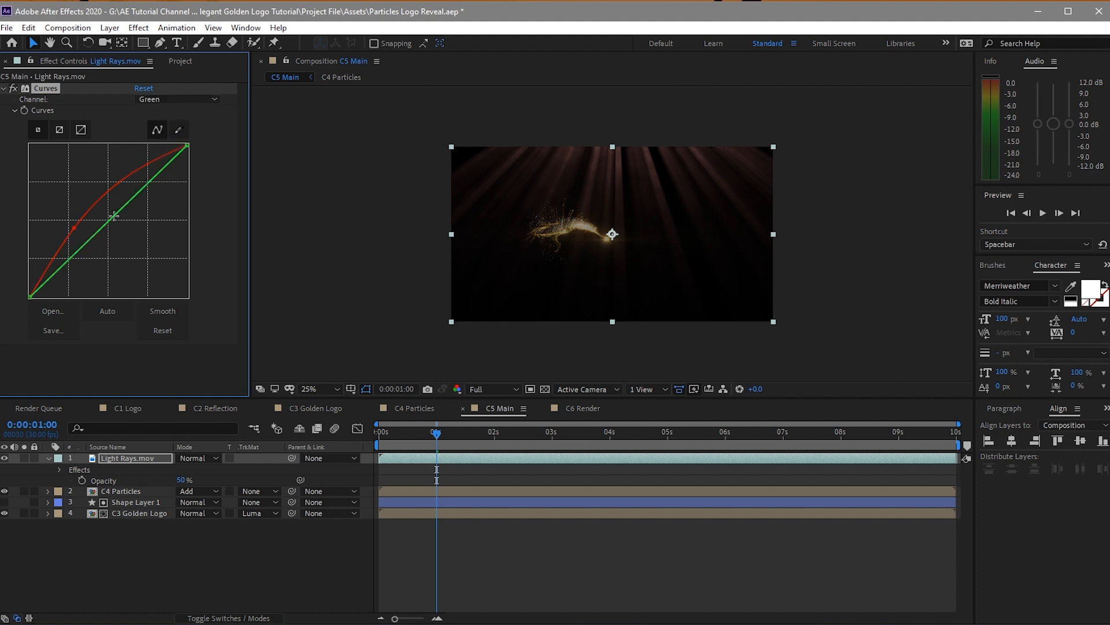
drag(114, 218, 106, 211)
Step: Lower the Blue curve's midtones slightly, raise the RGB curve's midtones very slightly, and collapse Light Rays.mov's properties
click(199, 100)
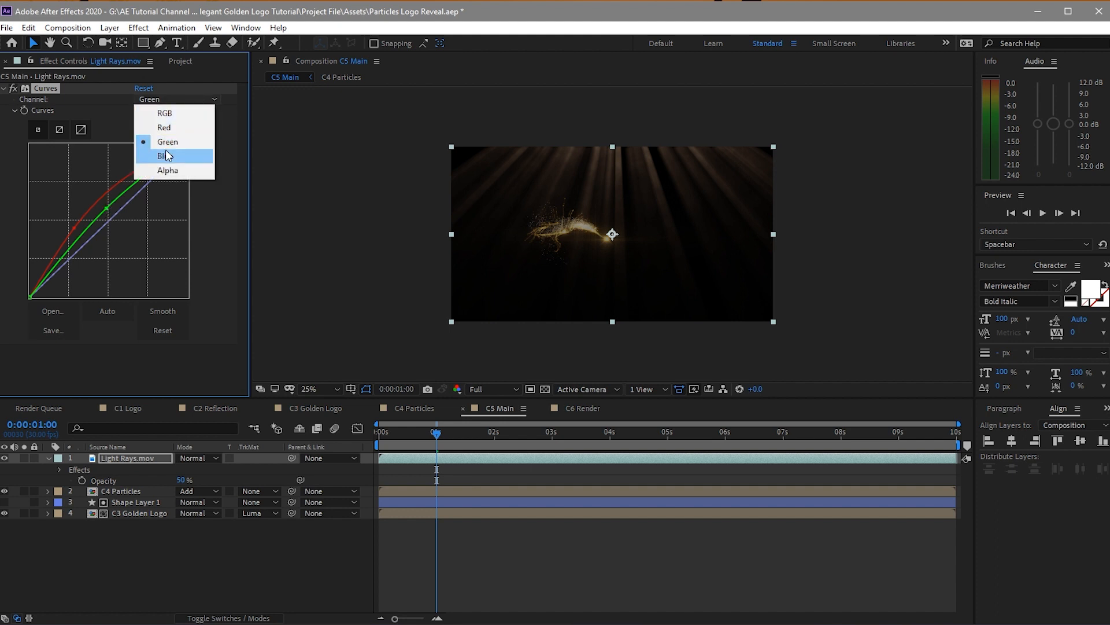
click(166, 155)
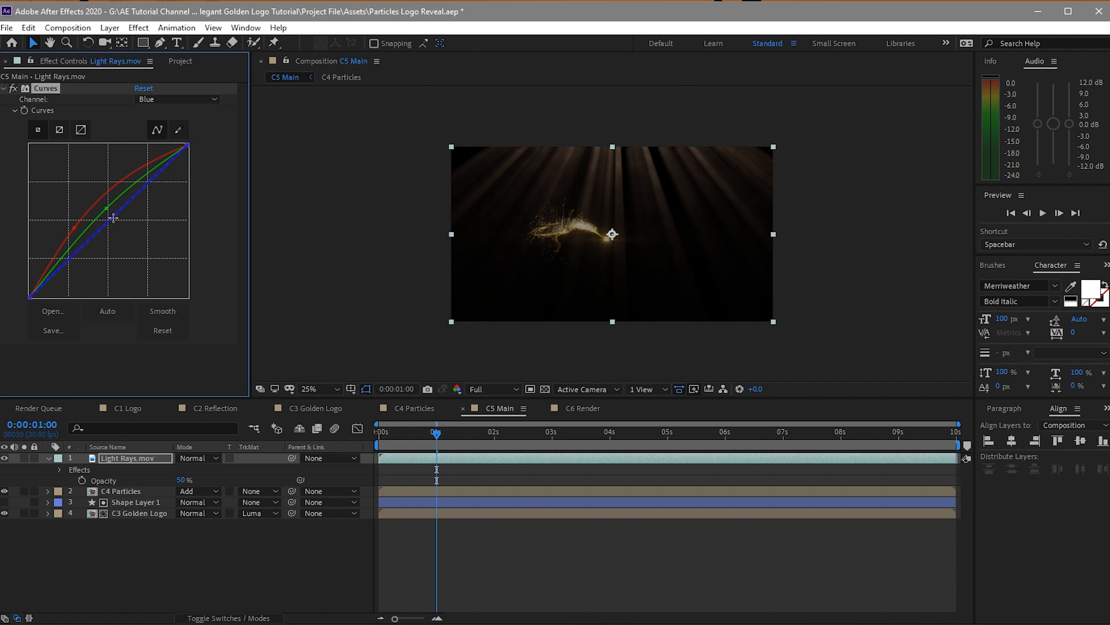
drag(114, 218, 117, 229)
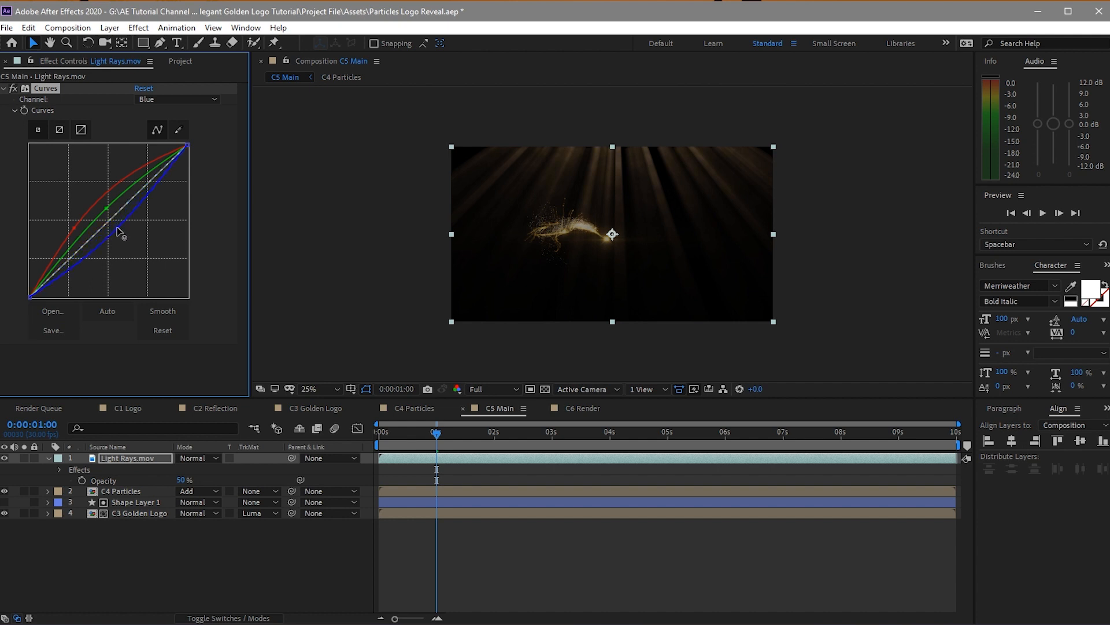
click(210, 100)
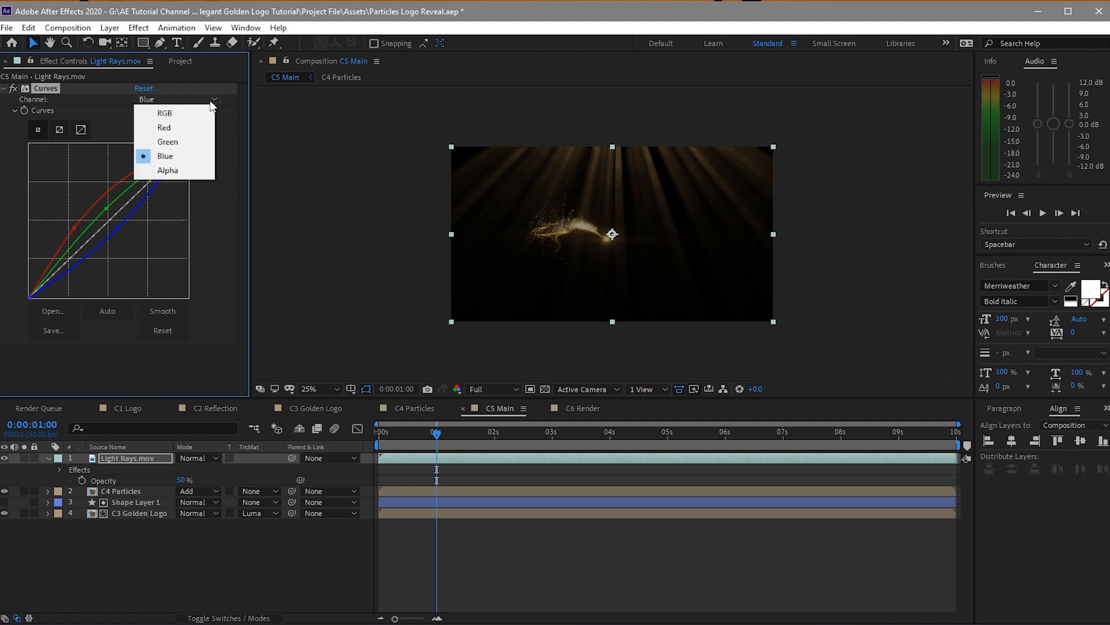
click(173, 113)
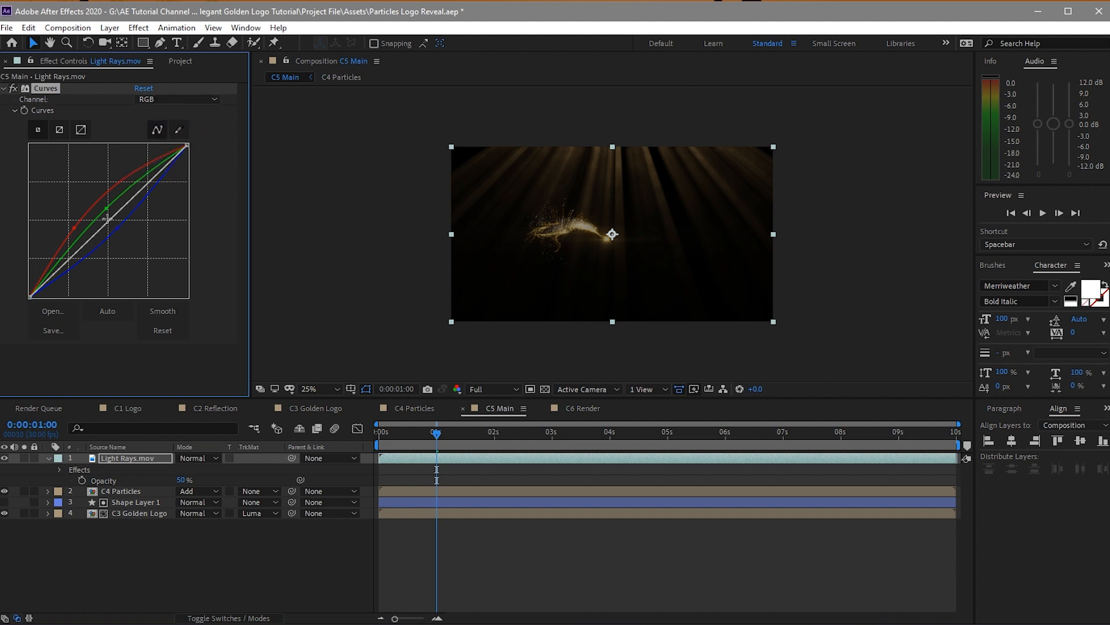
drag(107, 219, 106, 220)
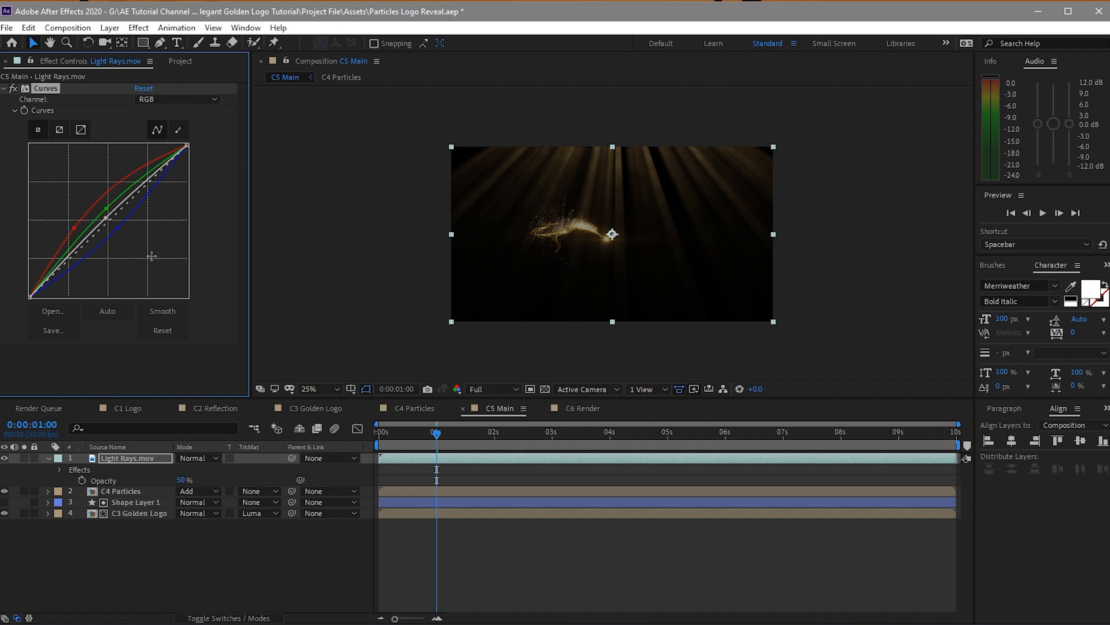
click(48, 458)
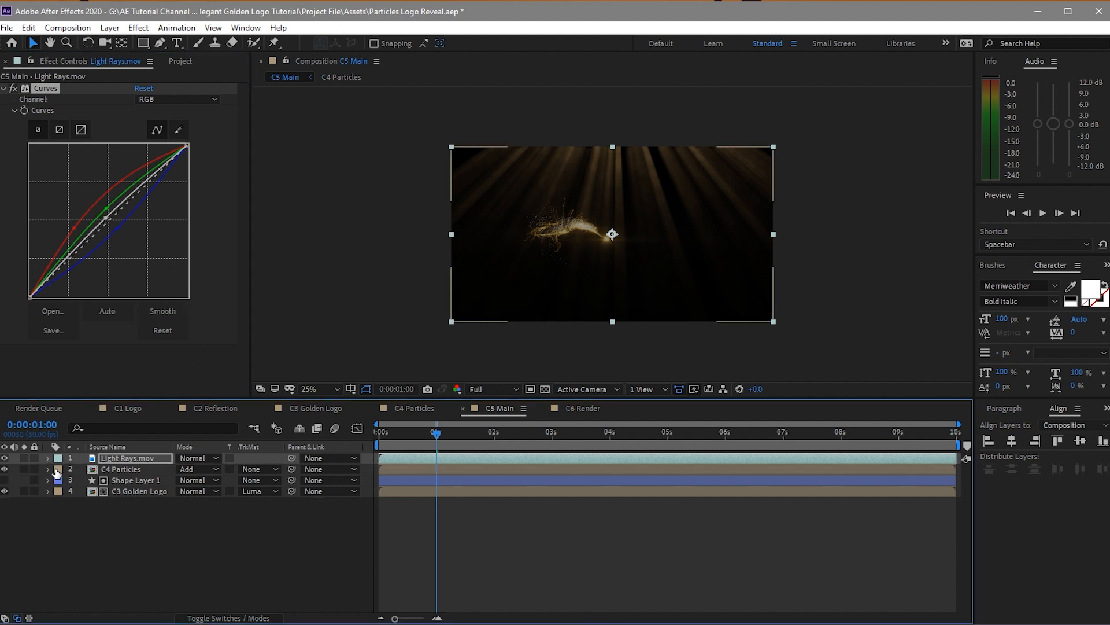
click(111, 509)
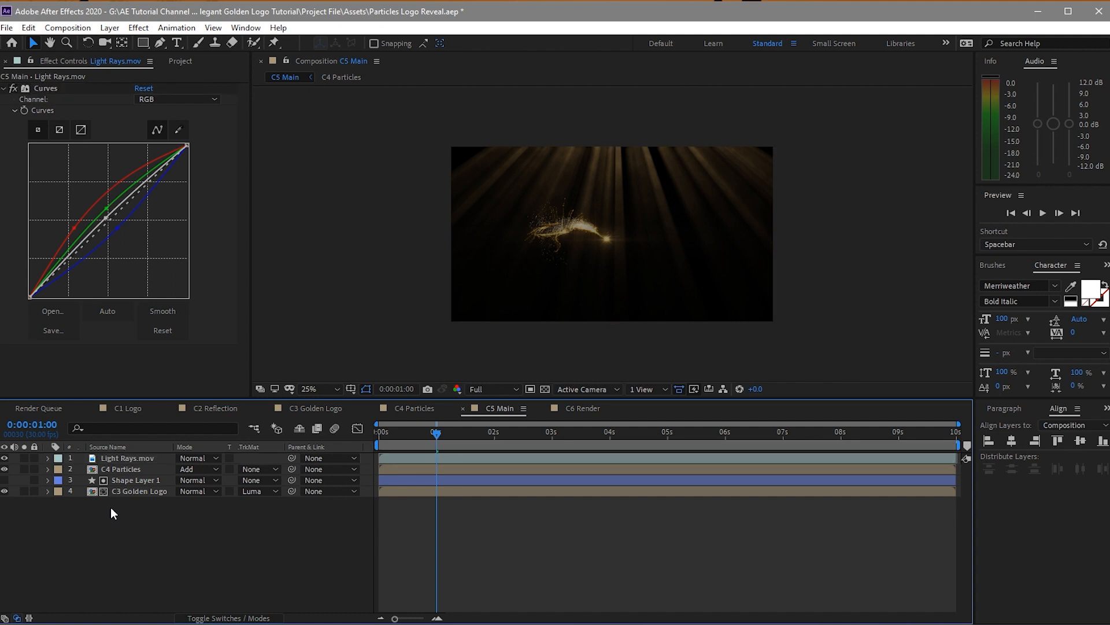
Step: Scale the C4 Particles layer to 120%
click(117, 480)
click(113, 469)
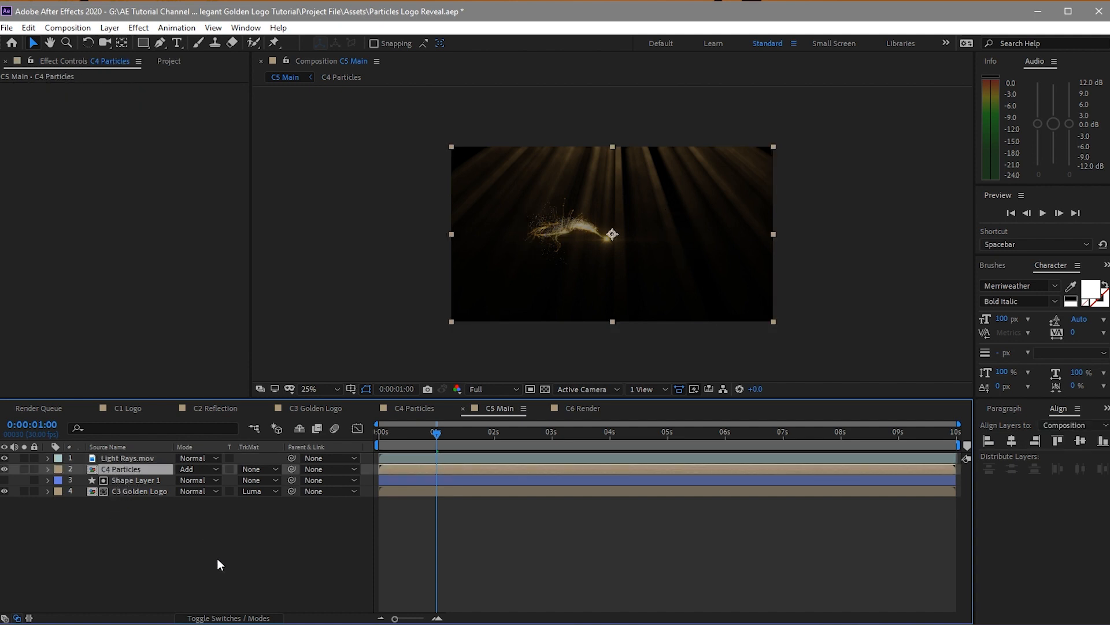
key(s)
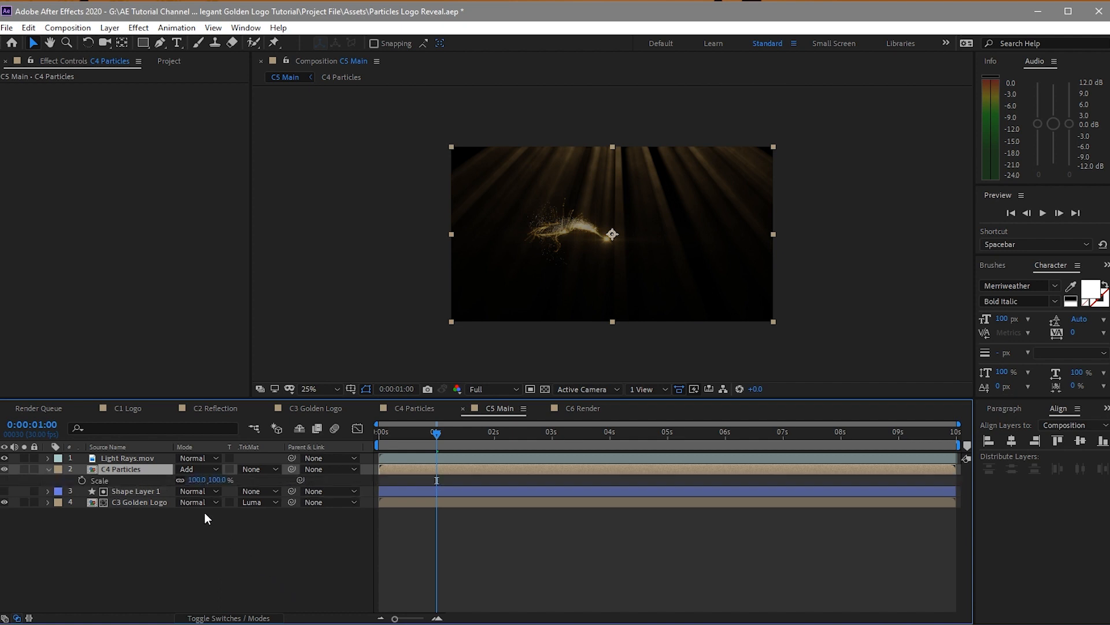
click(197, 480)
text(120)
click(237, 528)
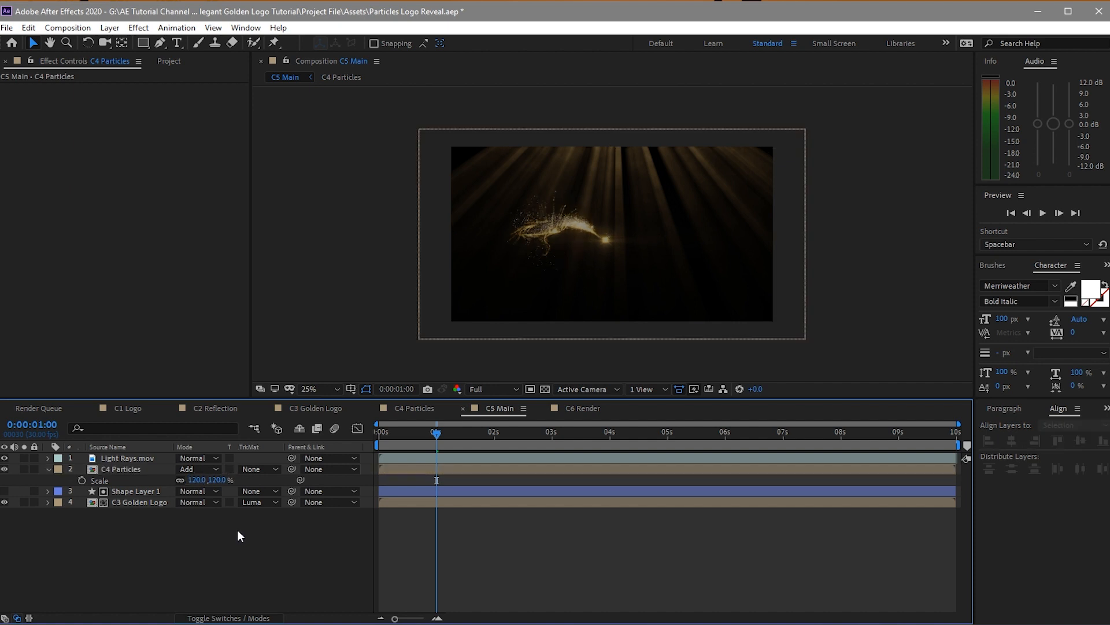
Step: Duplicate the C4 Particles layer and flip the upper copy horizontally to mirror the particle stream
click(123, 471)
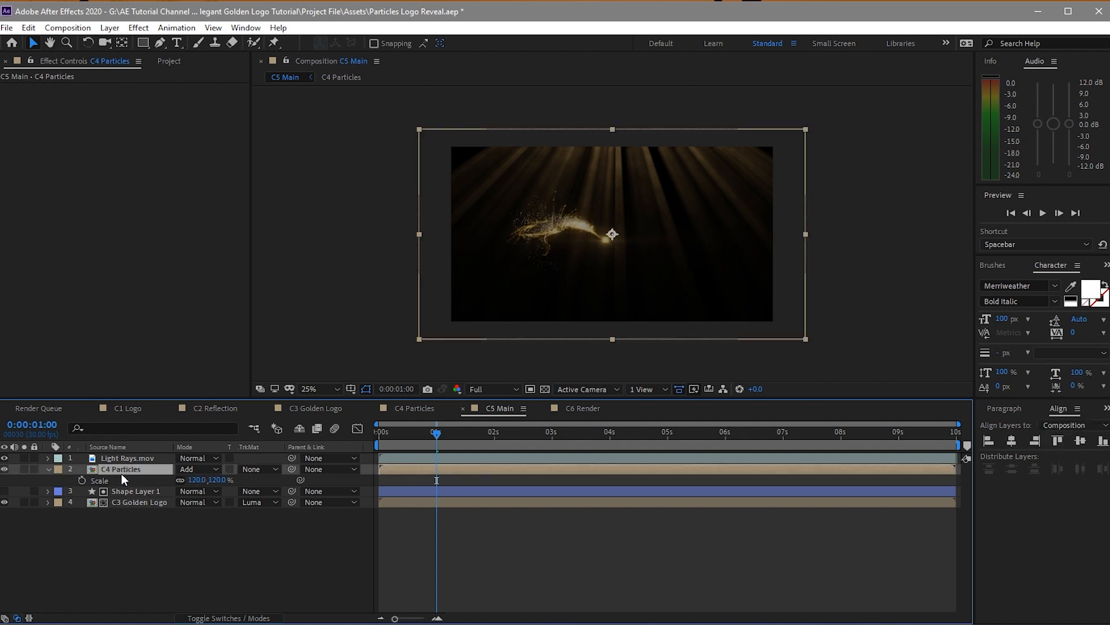
key(ctrl+d)
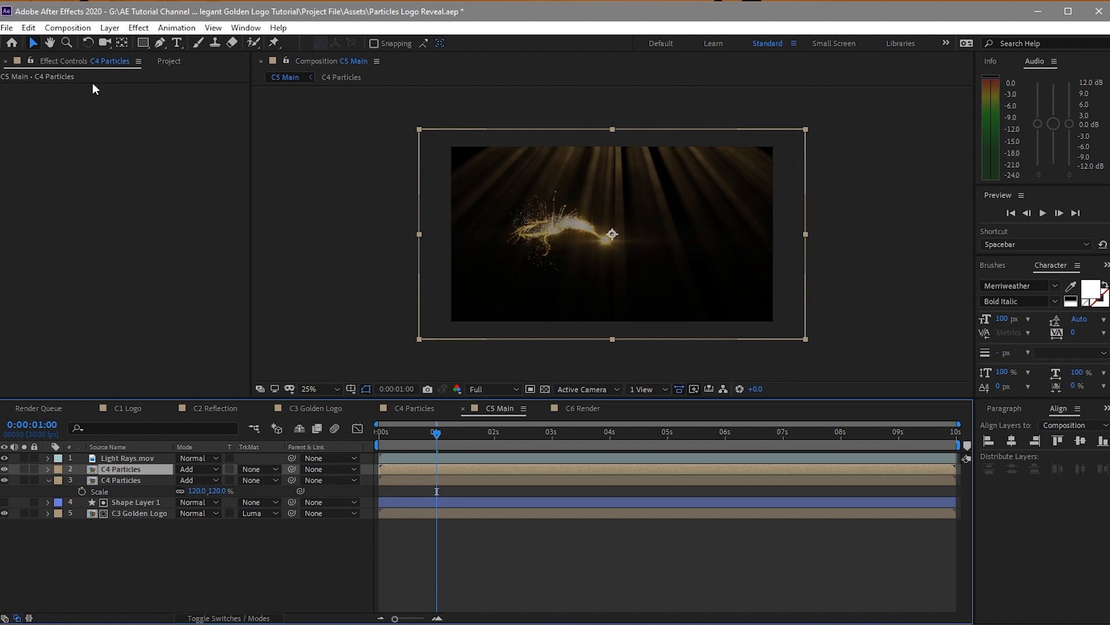
click(110, 28)
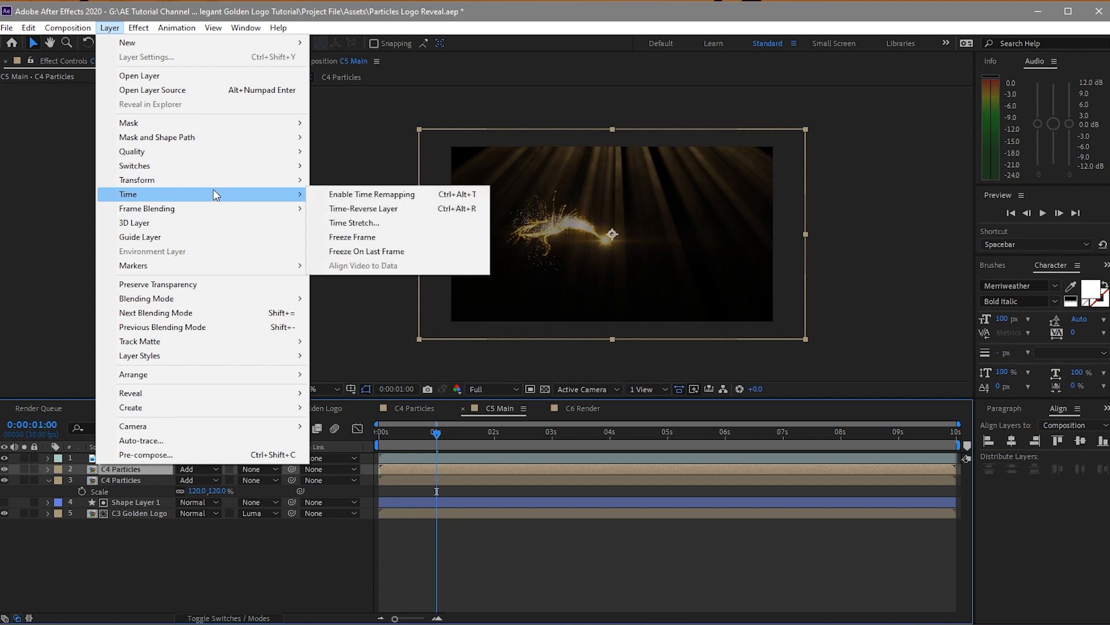
mouse_move(241, 167)
mouse_move(303, 179)
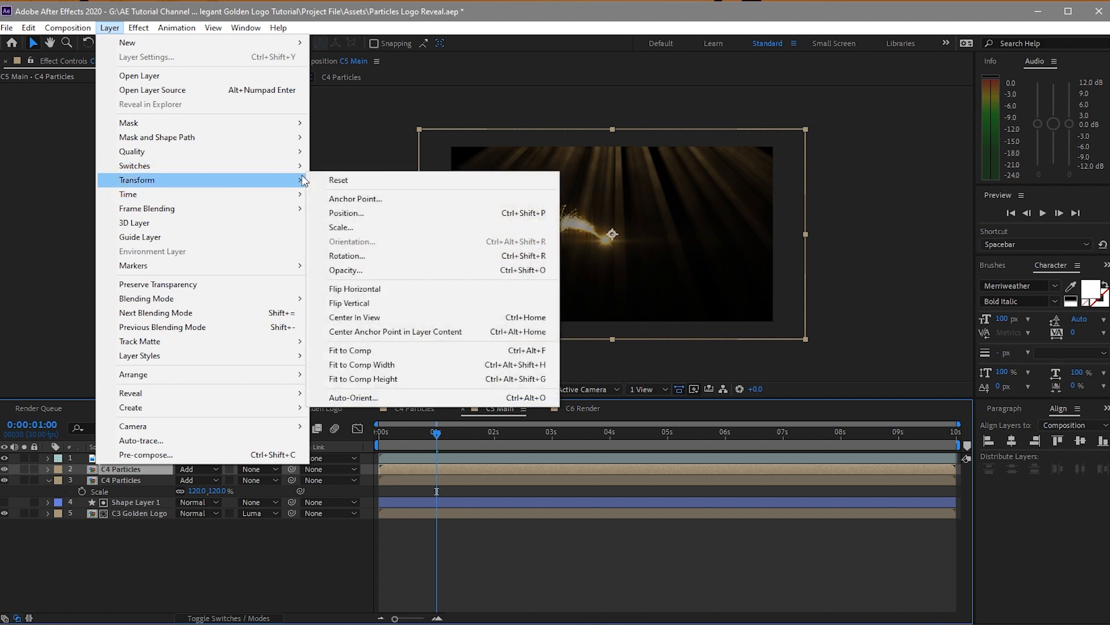
click(346, 291)
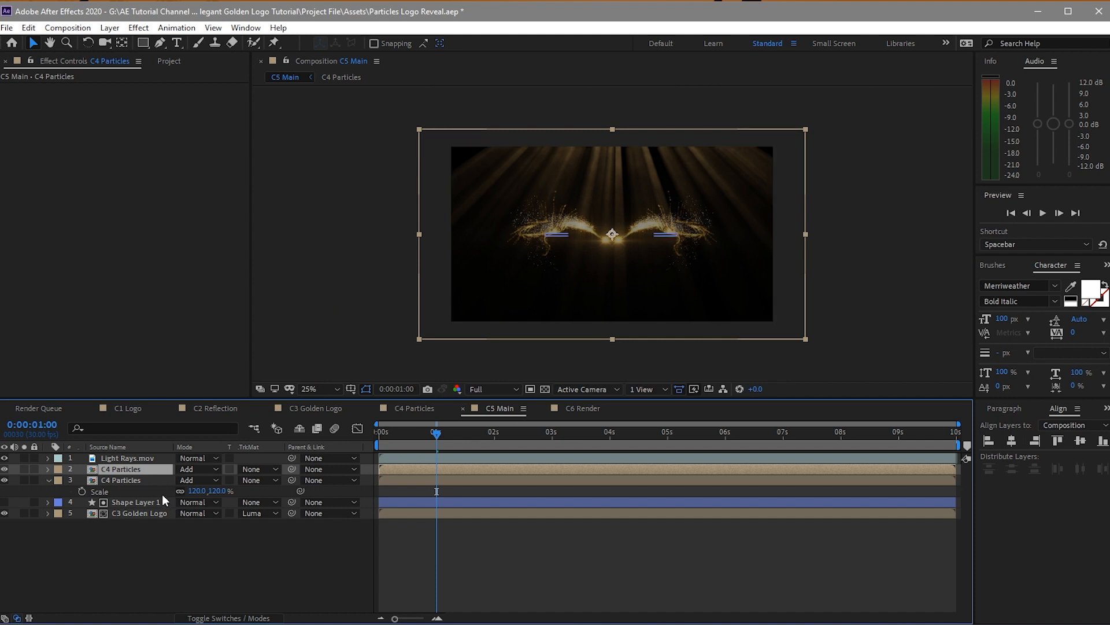
Step: Add the MP3 from the SFX folder below all layers in C5 Main and move the current time to 0:00:08:00
click(161, 62)
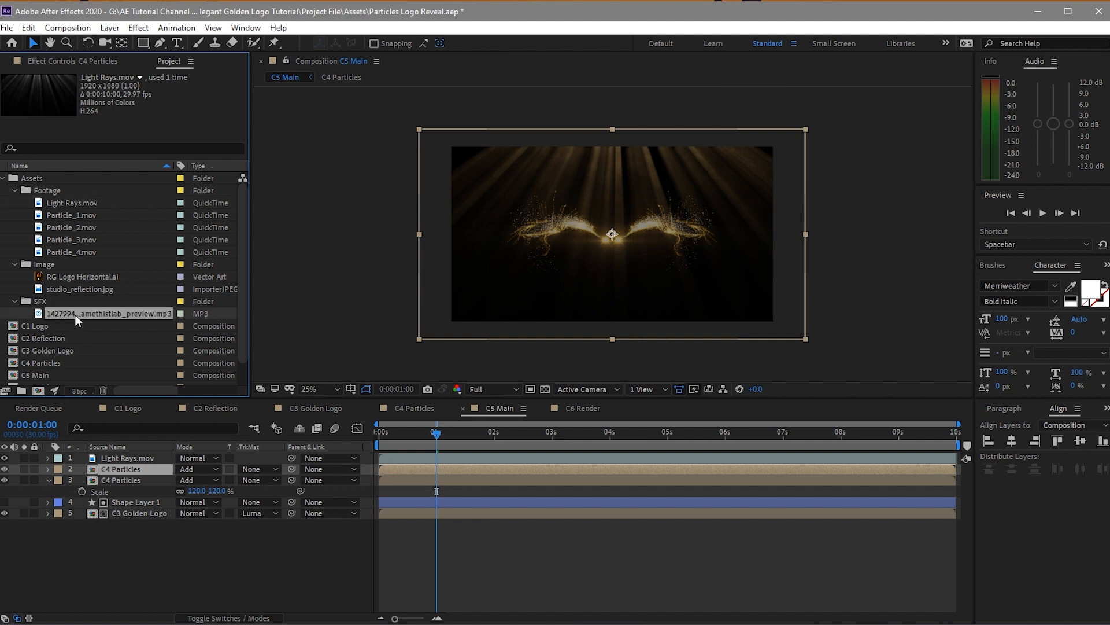
drag(76, 315, 155, 547)
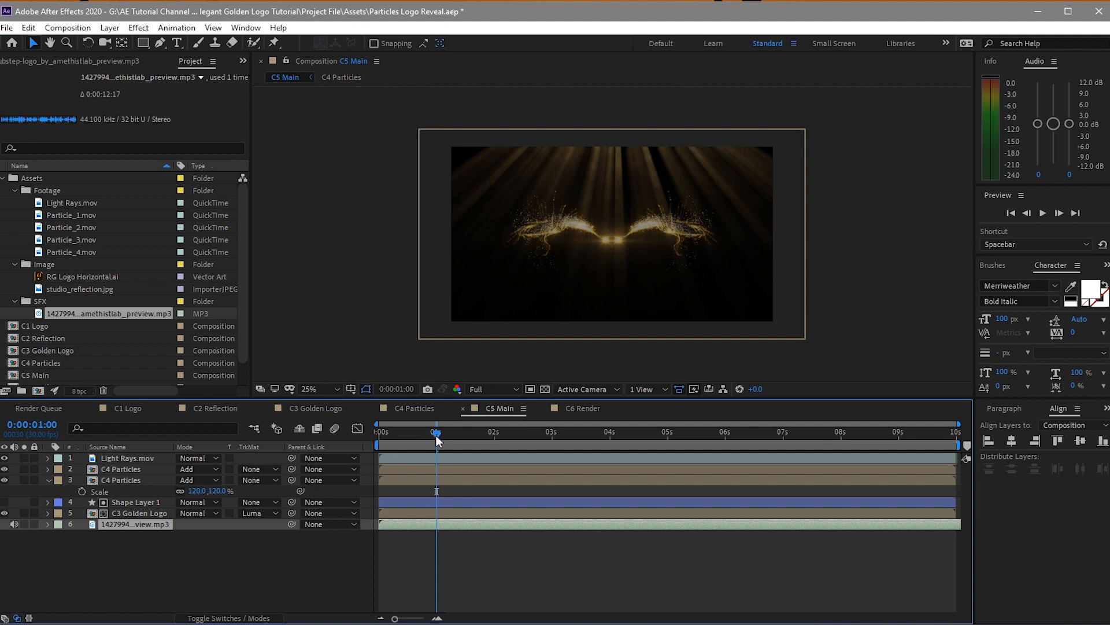
drag(436, 435, 840, 383)
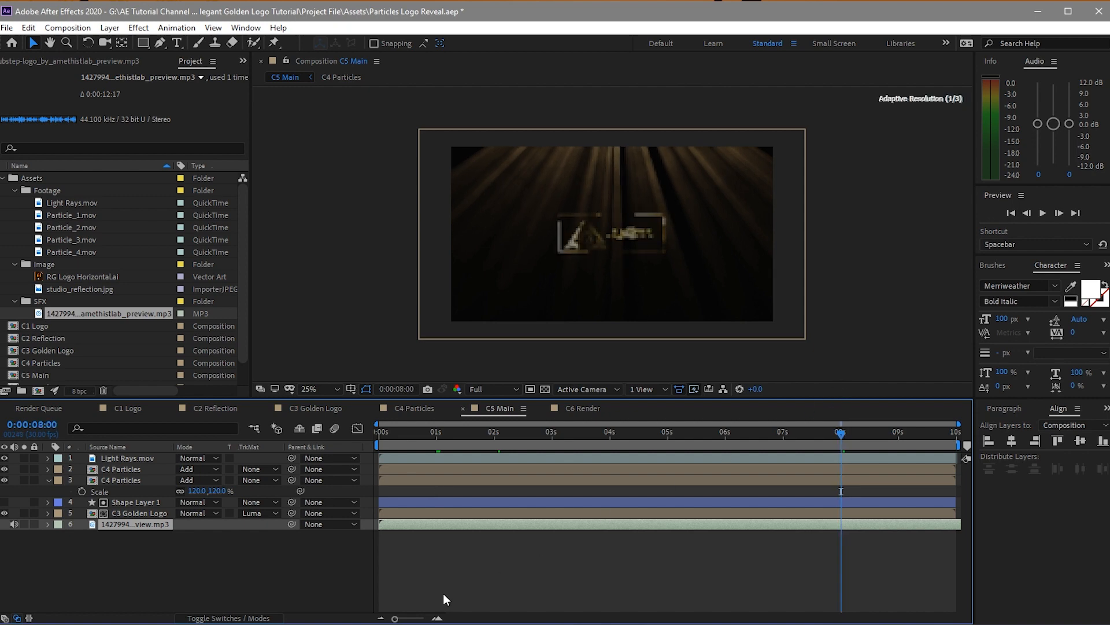
Step: Fade out the MP3 layer by keyframing its Audio Levels from +0.00 dB at 0:00:08:00 to -48 dB at 0:00:09:29
click(48, 524)
click(58, 536)
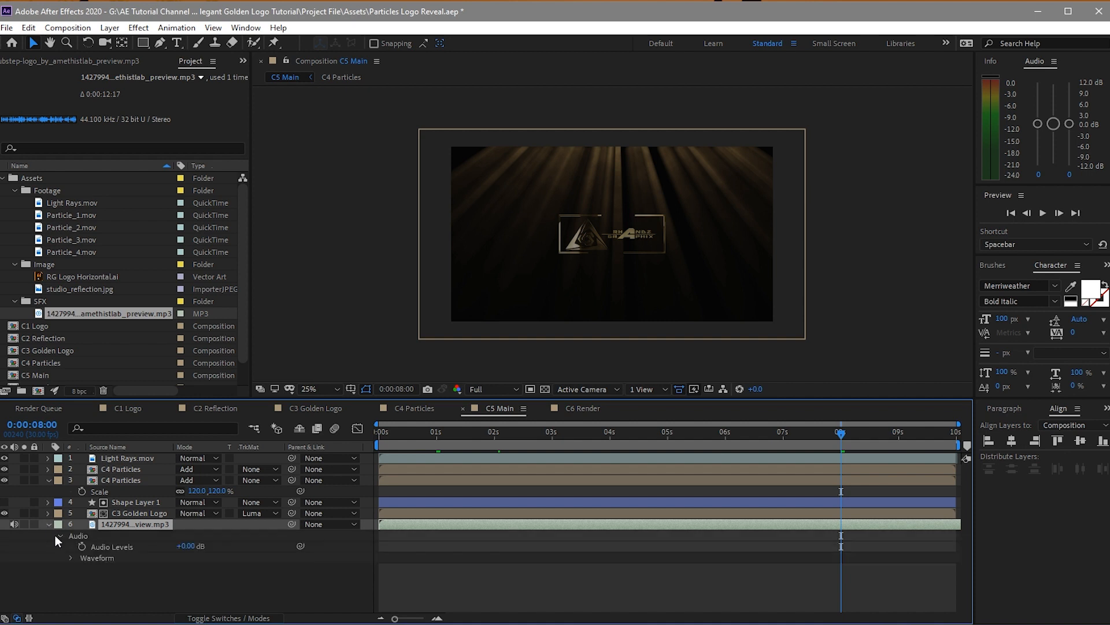
click(83, 548)
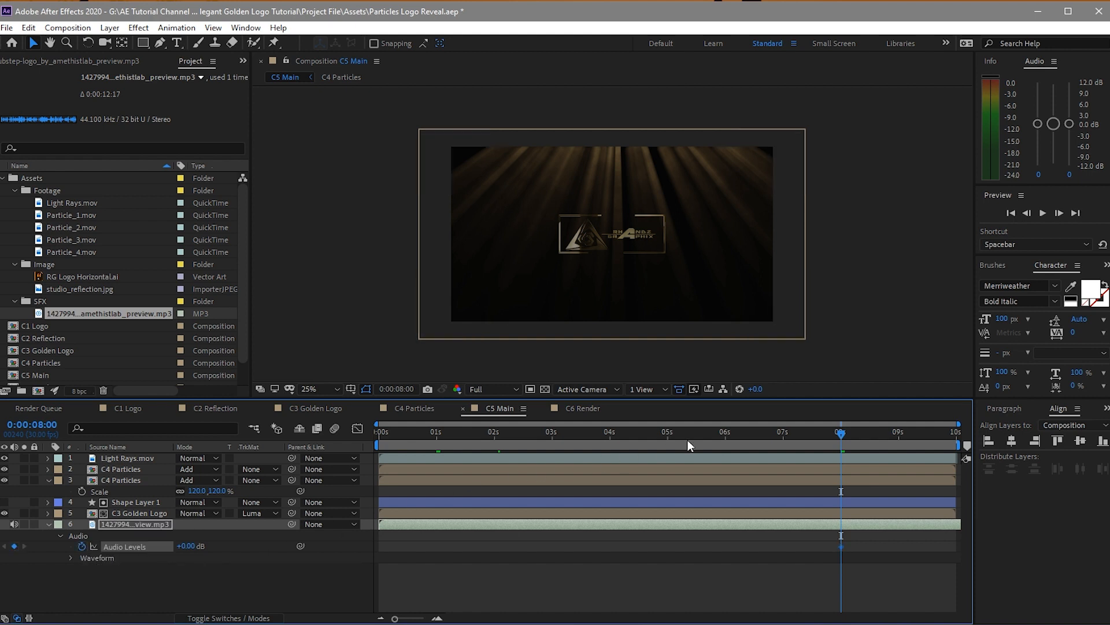
drag(839, 433, 953, 450)
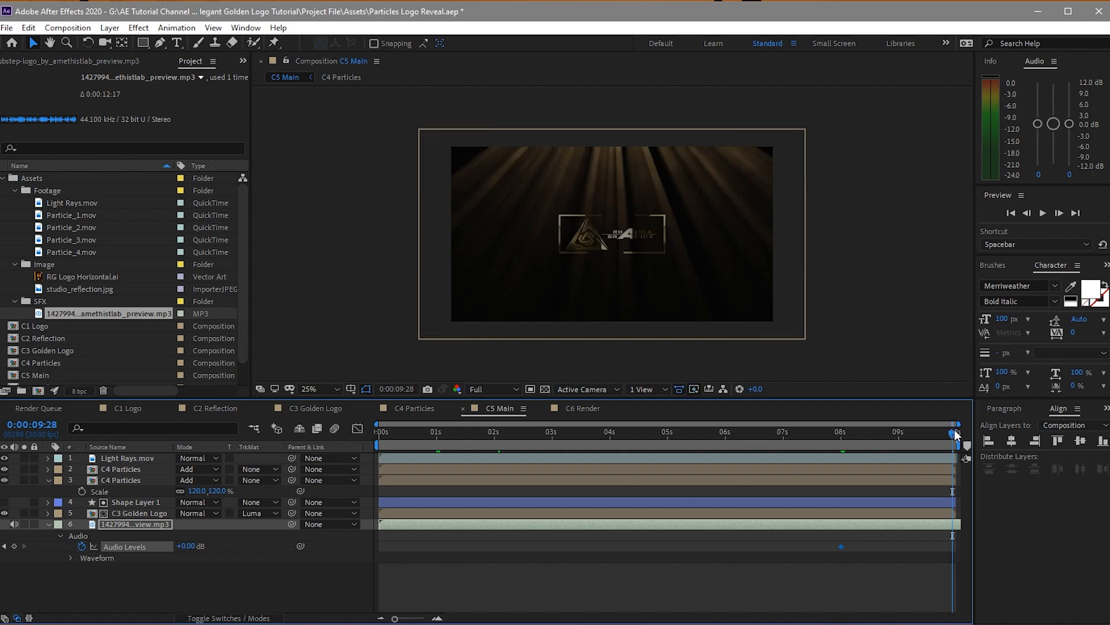
drag(954, 433, 955, 433)
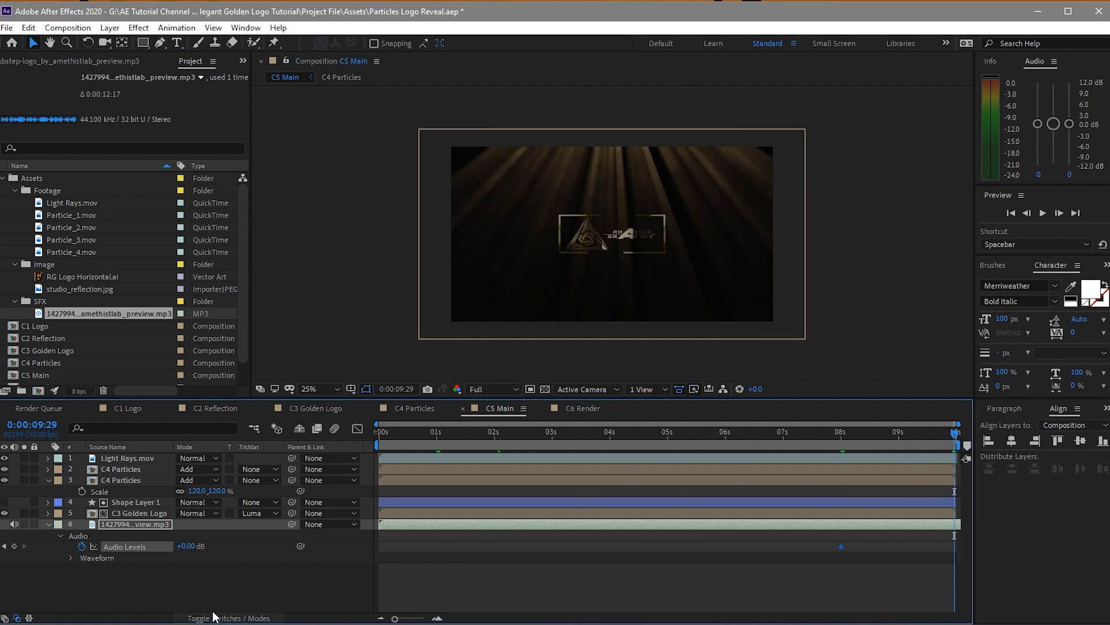
click(186, 546)
text(-48)
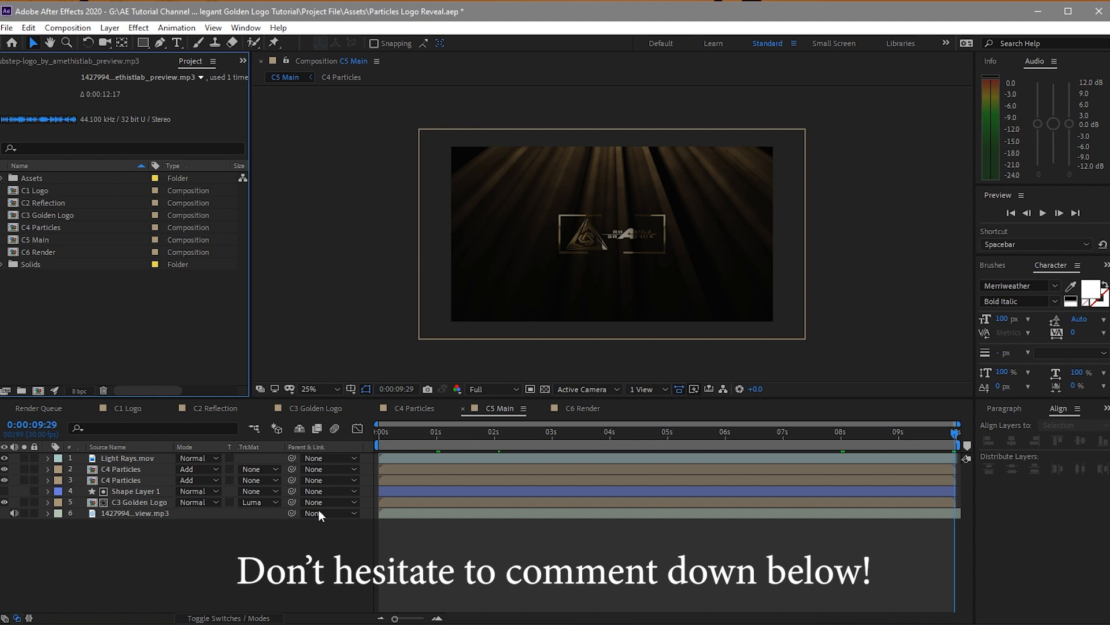
Step: Add C5 Main to the C6 Render composition and keyframe its opacity from 100% at 0:00:08:15 to 0% at 0:00:09:29
click(581, 407)
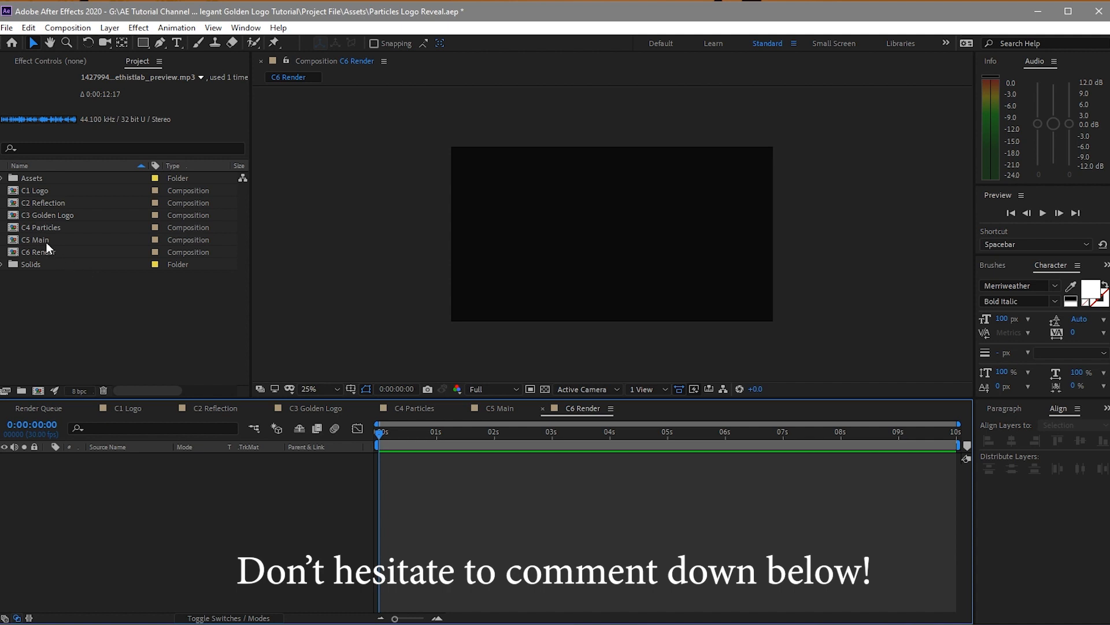
drag(46, 241, 92, 496)
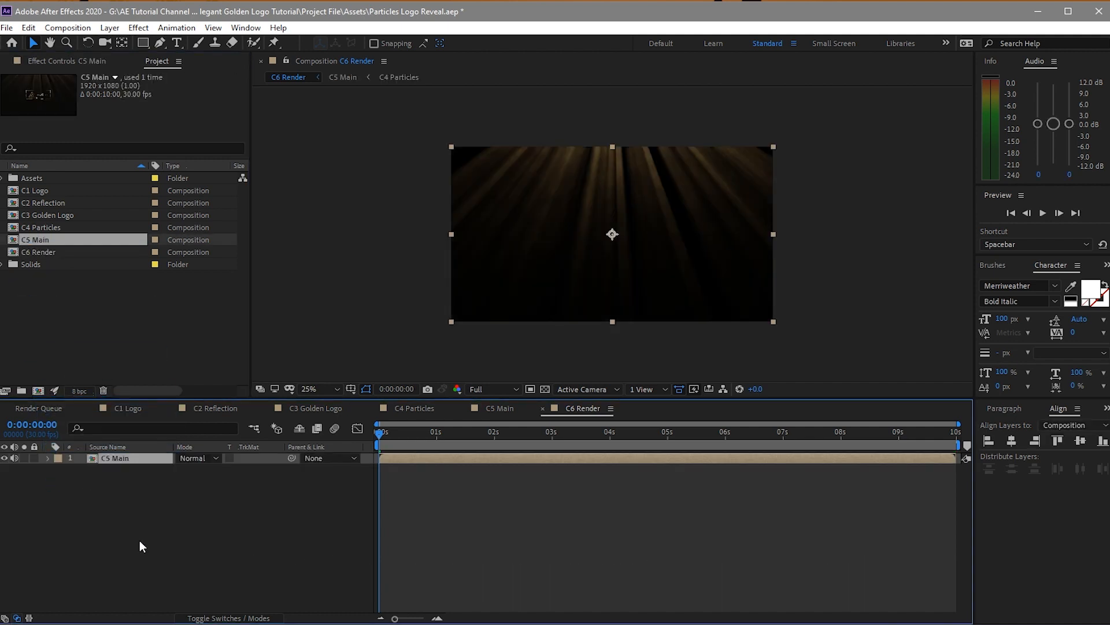
key(t)
drag(876, 436, 869, 436)
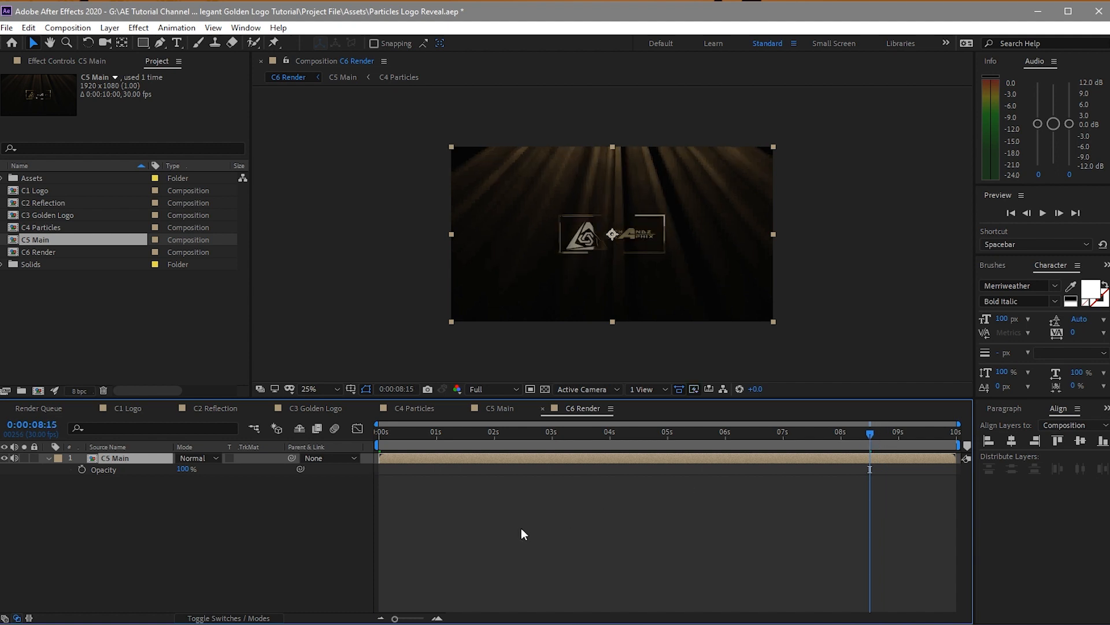
click(81, 469)
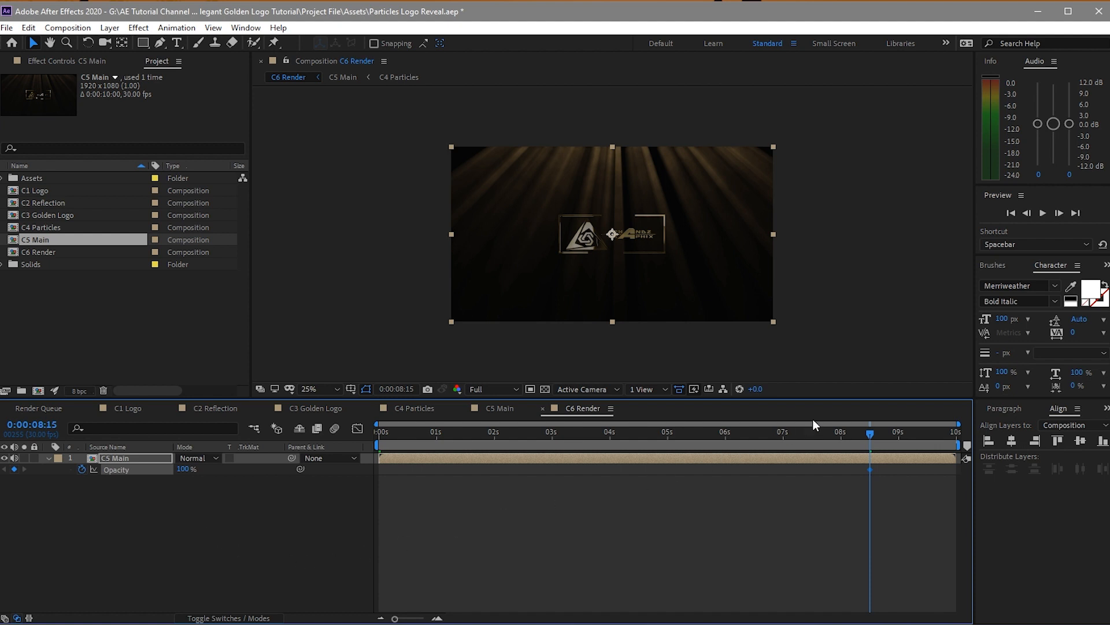
drag(873, 436, 991, 441)
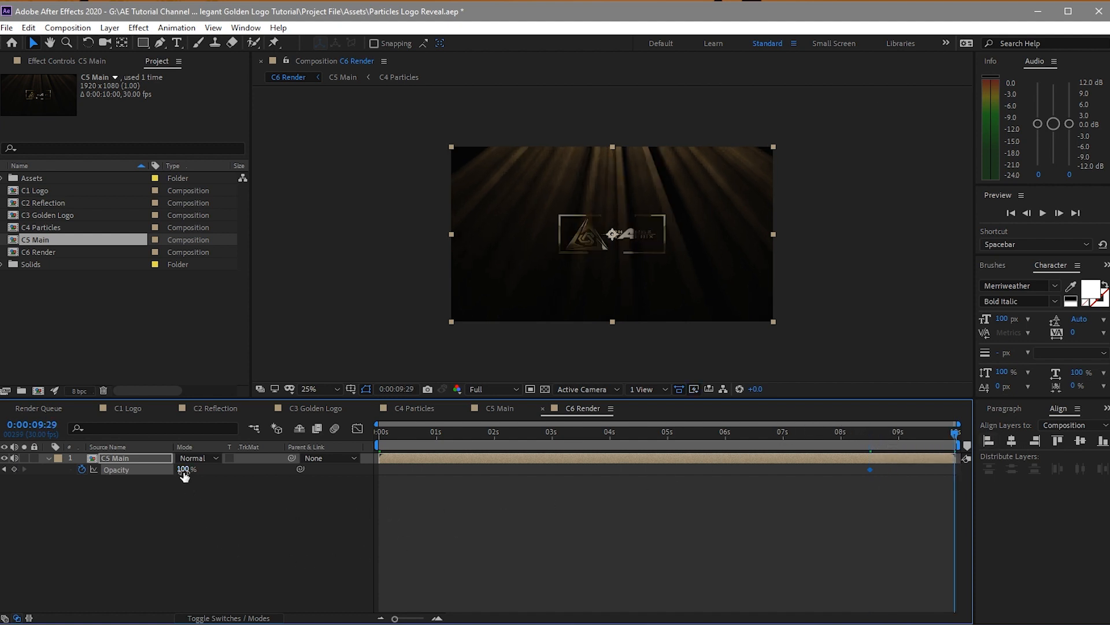
drag(183, 469, 145, 469)
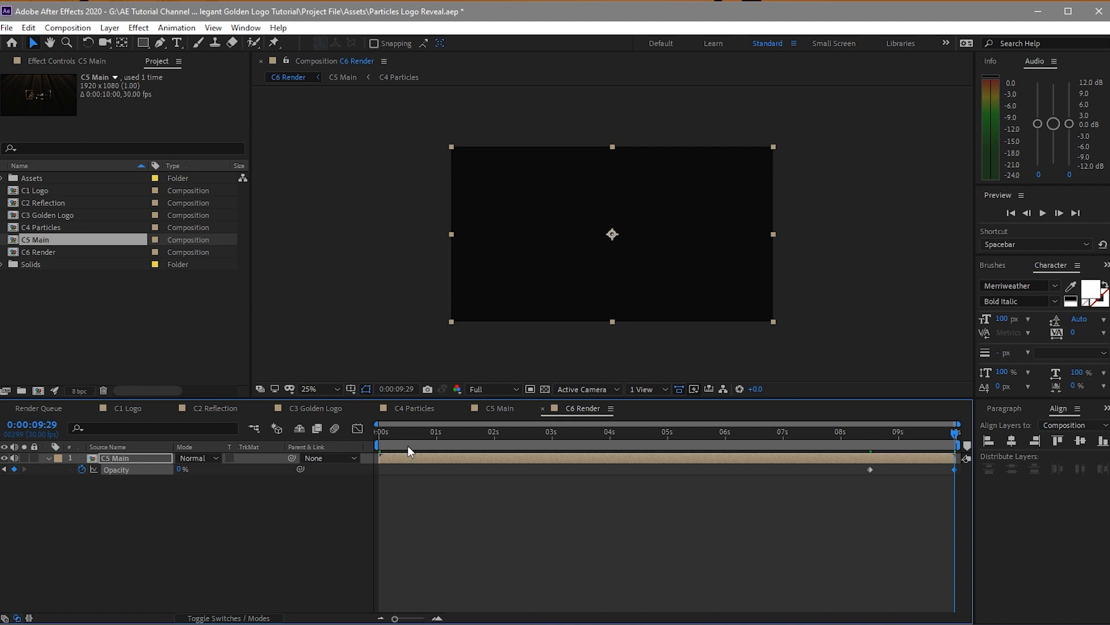
Step: Preview the C6 Render animation and return the current time to 0:00:00:00
click(1043, 215)
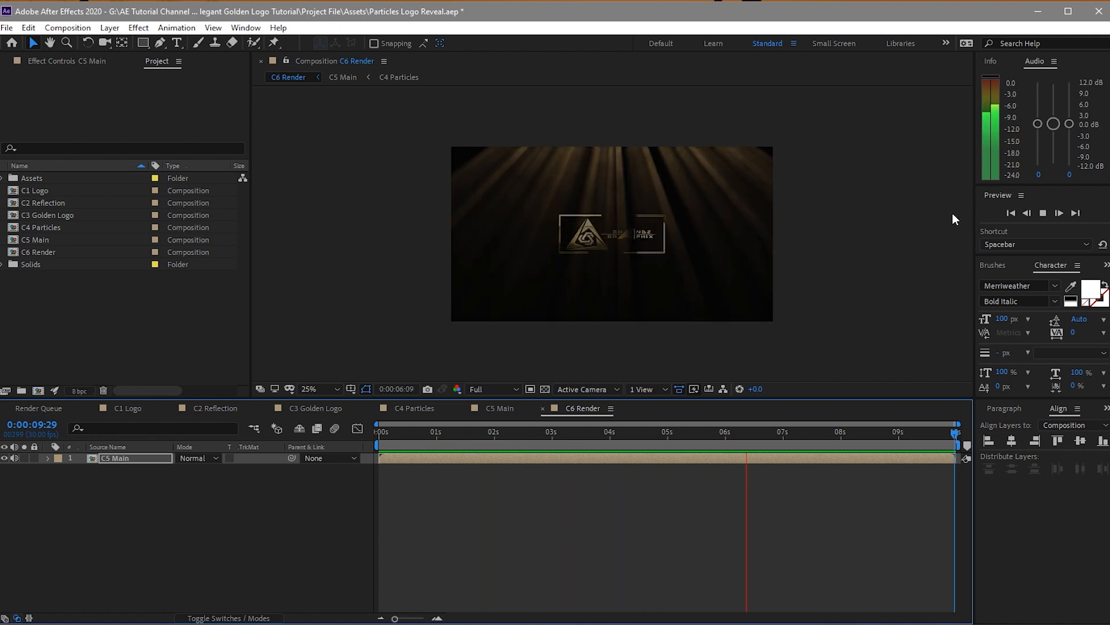
click(1043, 213)
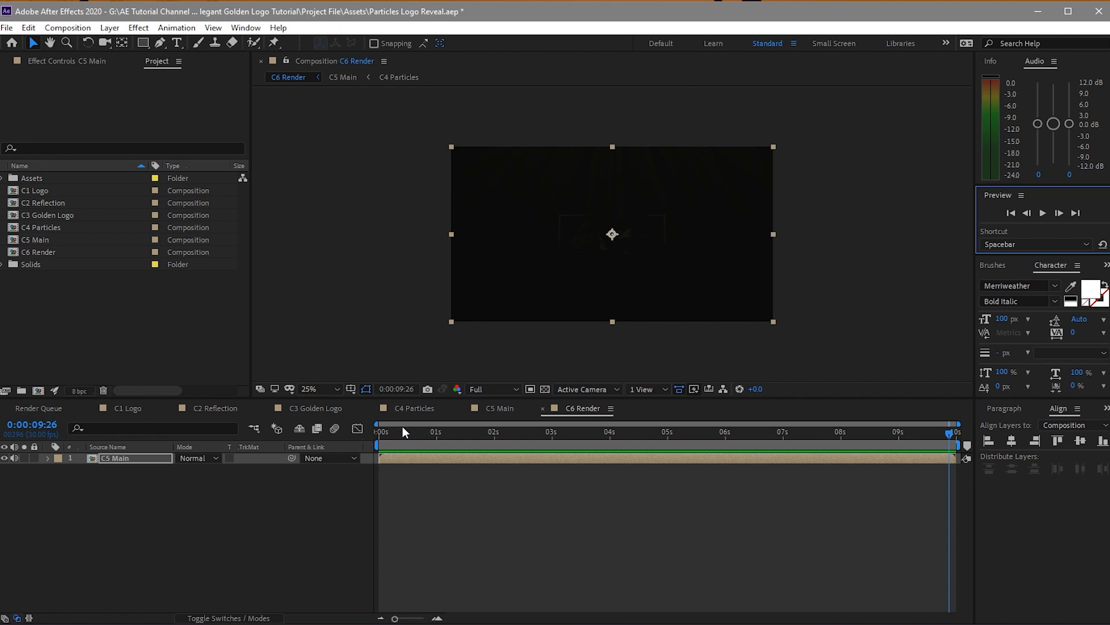
drag(404, 431, 342, 436)
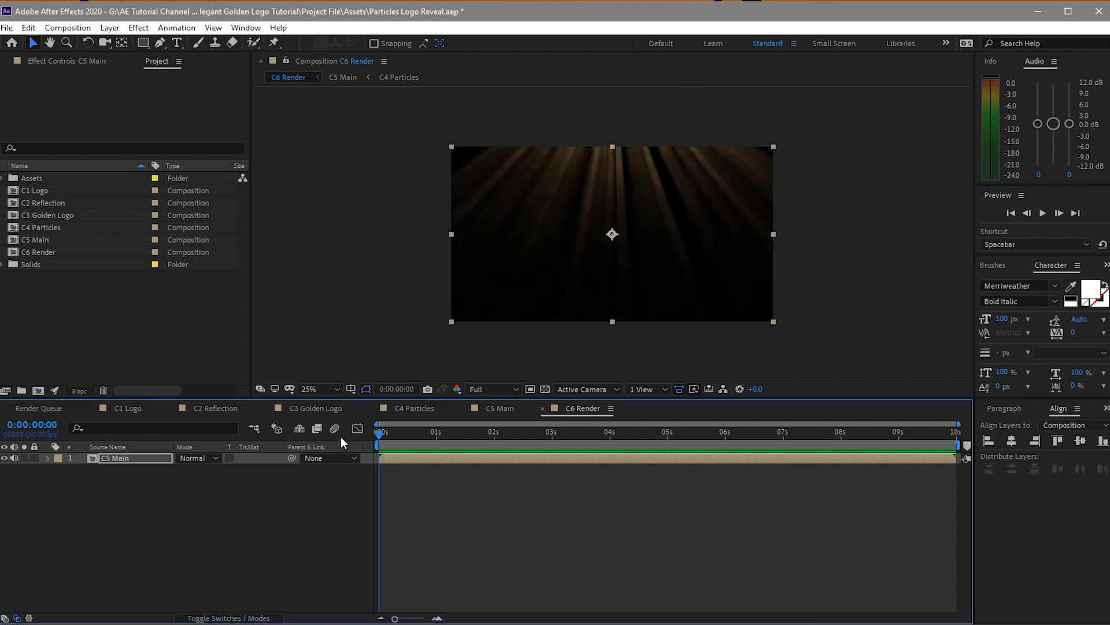
Step: Create a project folder named Comps and move the compositions C1 Logo through C6 Render into it
click(21, 390)
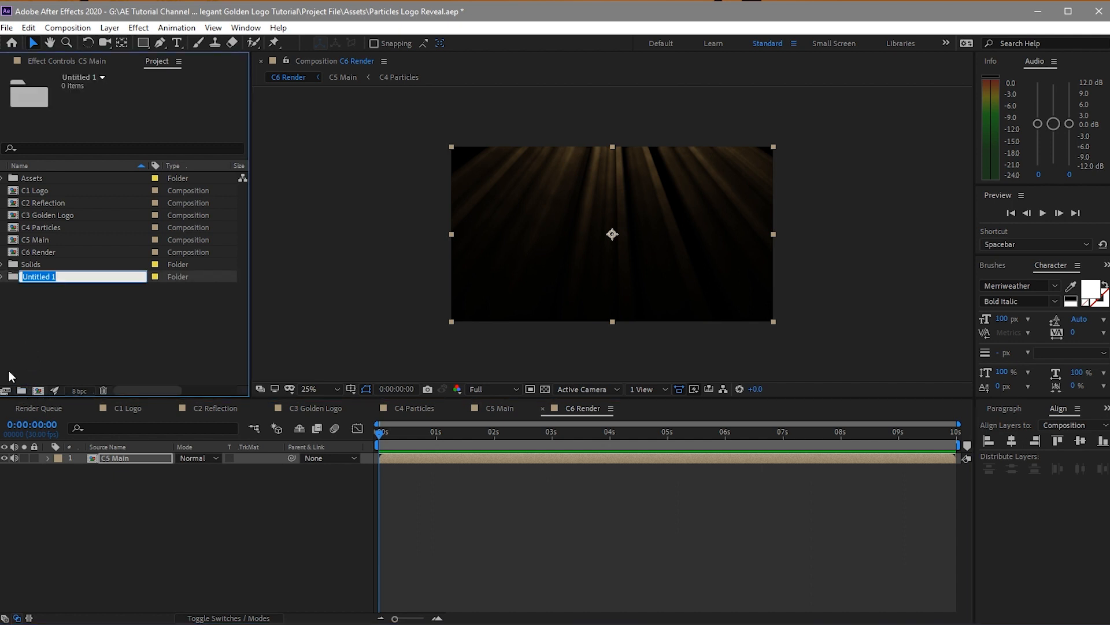
text(Comps)
click(36, 333)
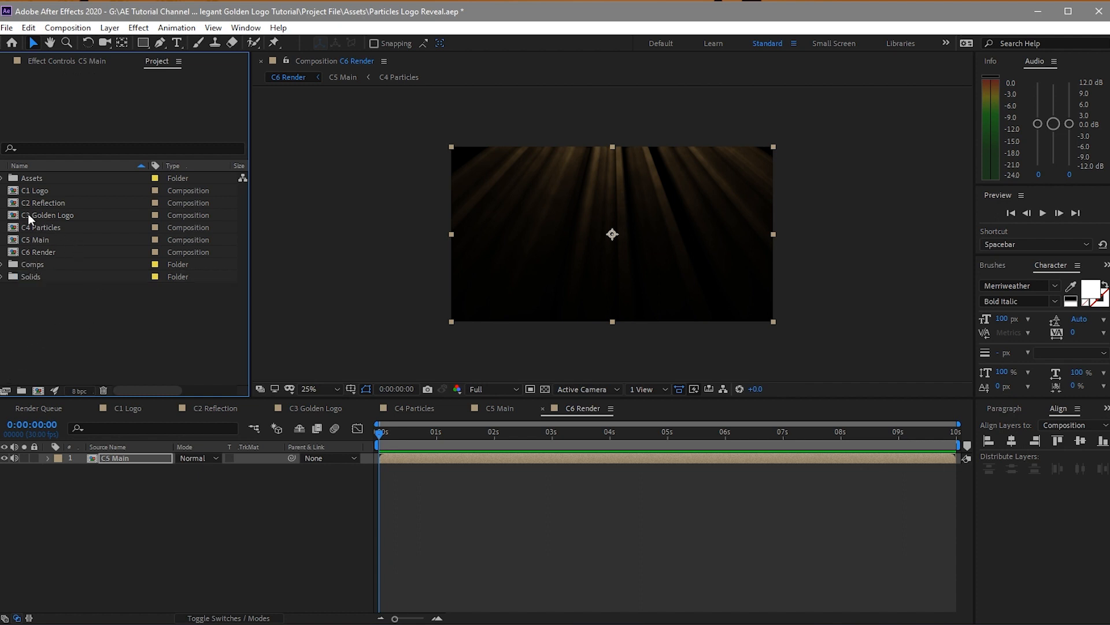
drag(3, 189, 40, 262)
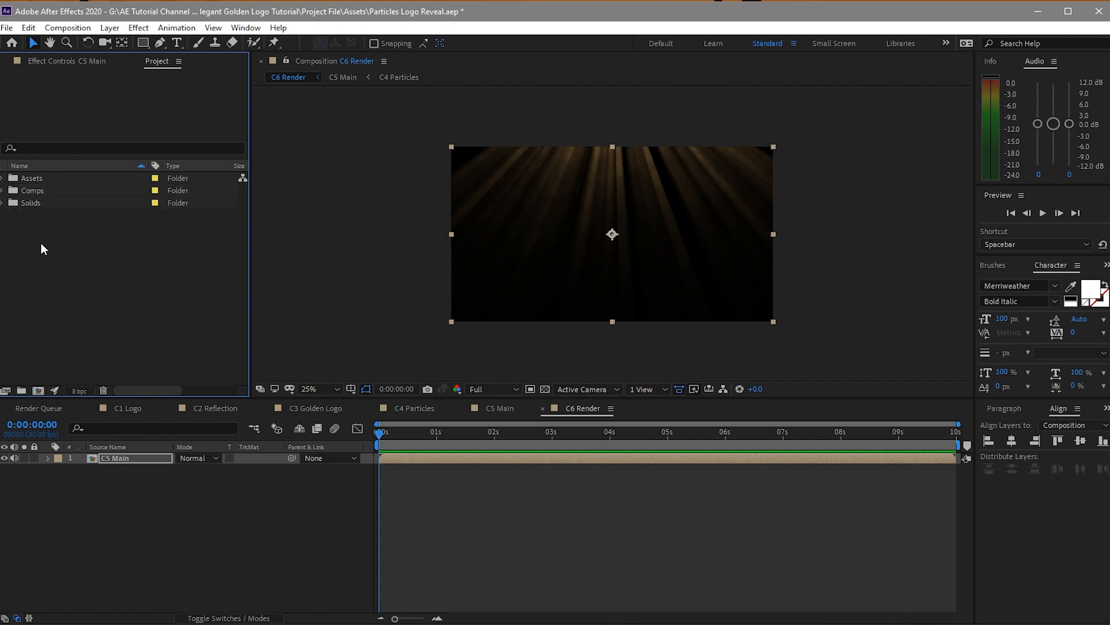